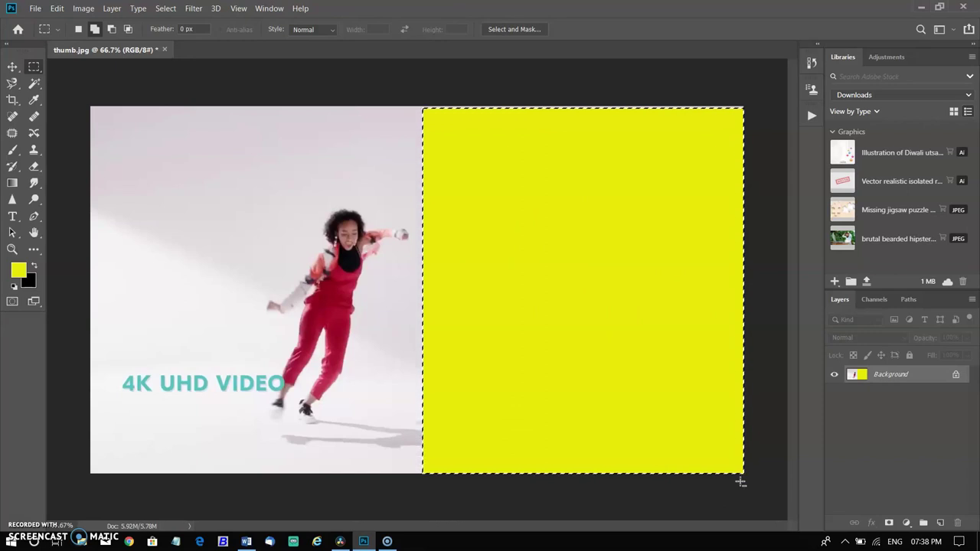
# Draw a circular selection beside the dancer, above the 4K UHD VIDEO text, and fill it with golden yellow at 100% opacity.
pyautogui.click(23, 526)
pyautogui.click(34, 67)
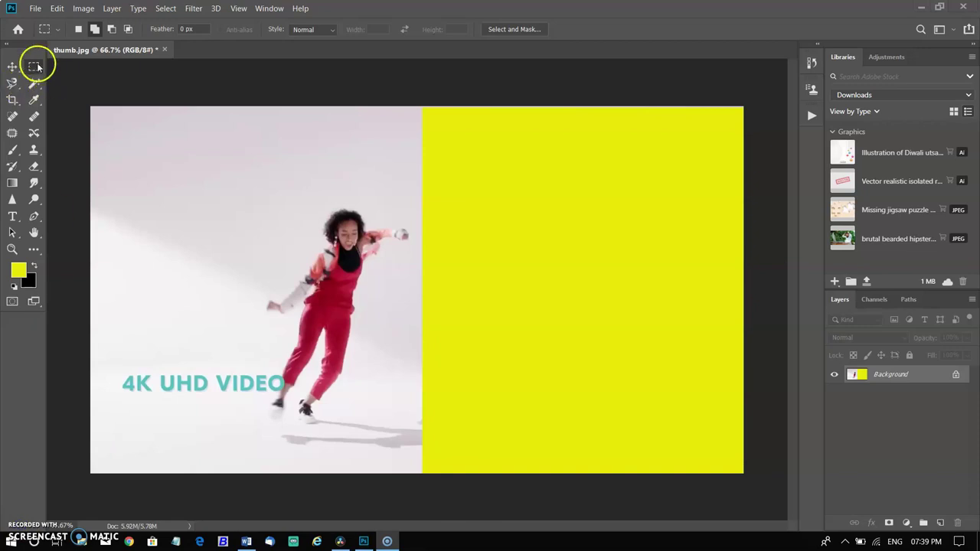
pyautogui.moveTo(145, 175); pyautogui.dragTo(262, 292)
pyautogui.hotkey('shift', 'F5')
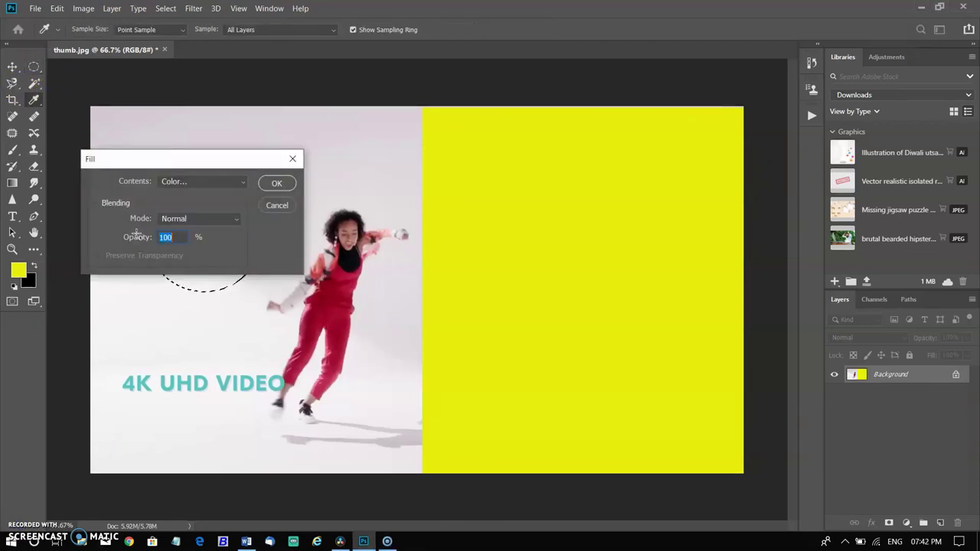
pyautogui.press('Return')
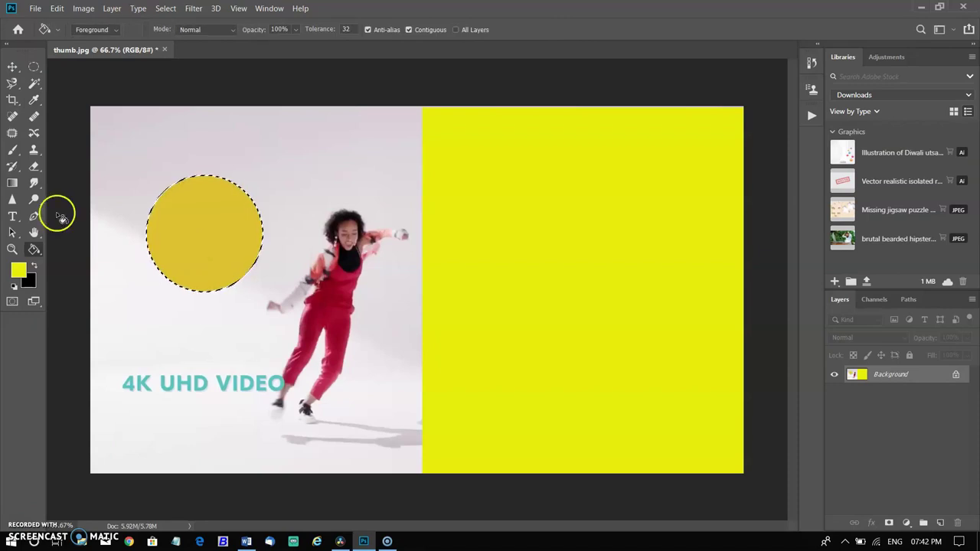
# Try a Magic Wand selection on the 4K UHD VIDEO lettering and a crop that cuts off the yellow half.
pyautogui.scroll(5, 179, 332)
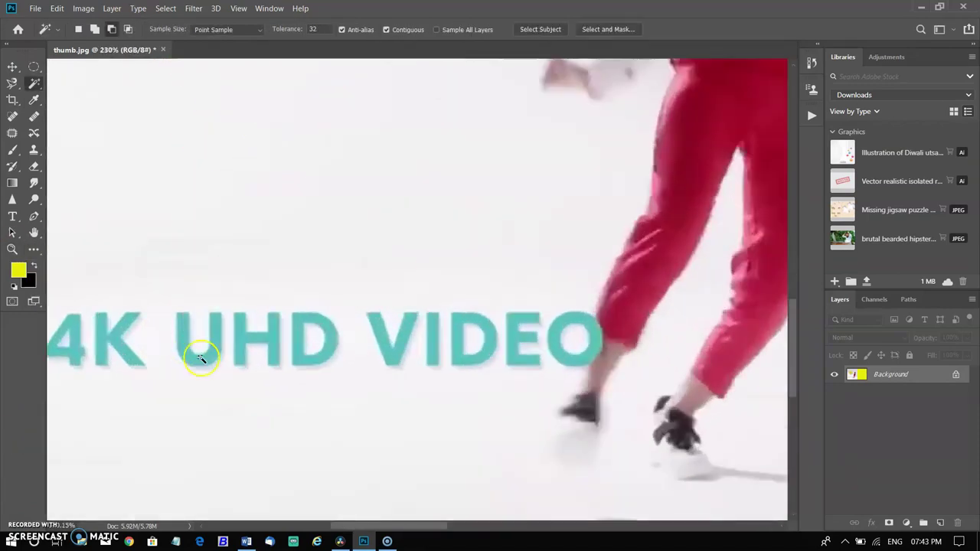
pyautogui.moveTo(395, 526); pyautogui.dragTo(382, 526)
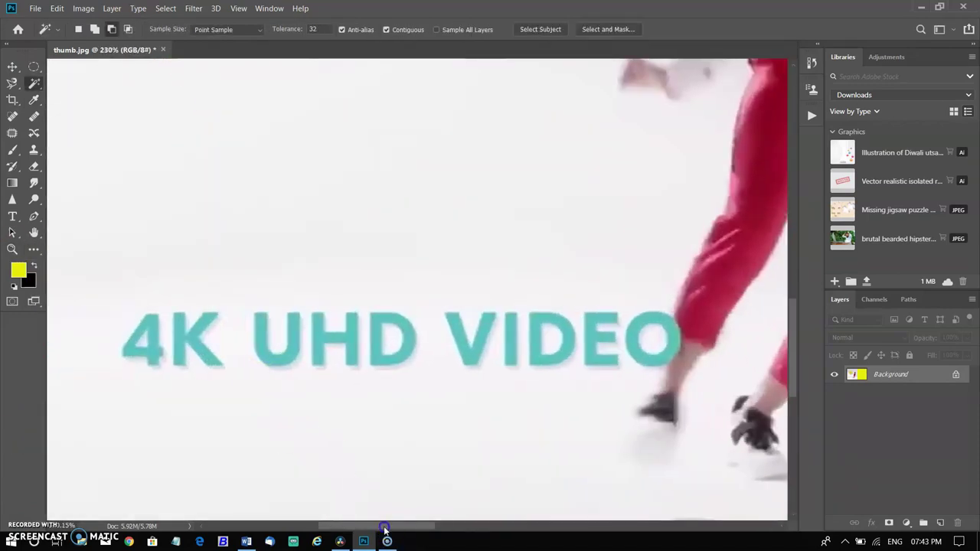
pyautogui.click(236, 344)
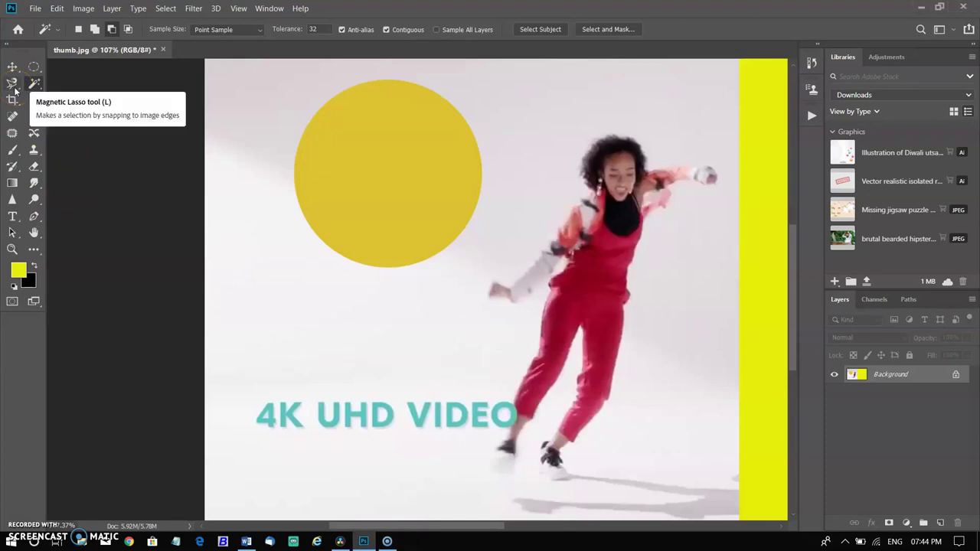
pyautogui.hotkey('ctrl', 'shift', 'd')
pyautogui.click(12, 99)
pyautogui.click(392, 256)
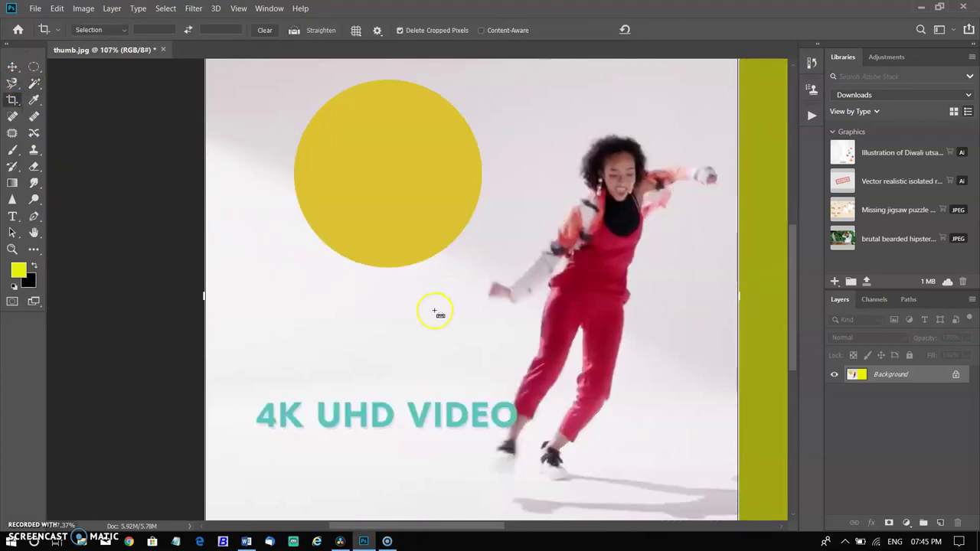
# Select the dancer's hair and red outfit with the Quick Selection tool.
pyautogui.click(13, 83)
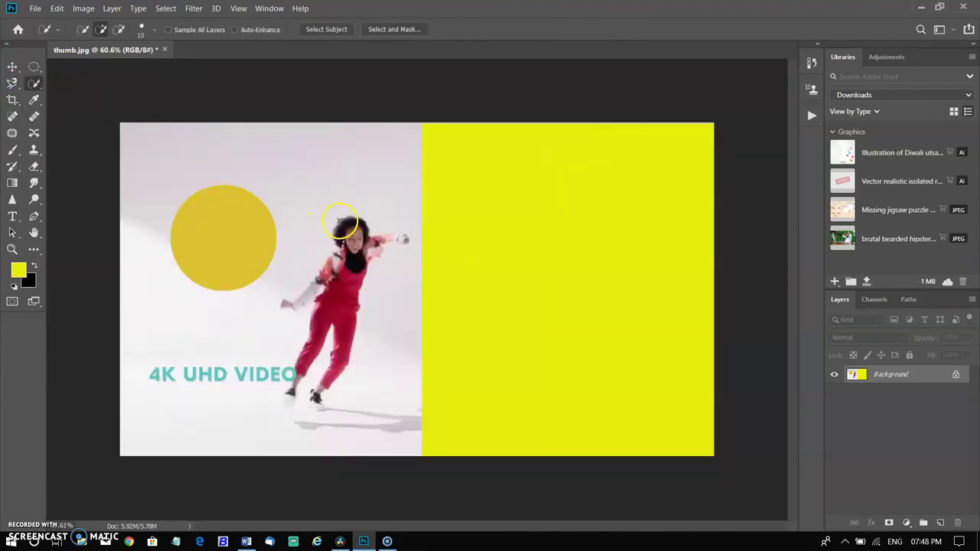
pyautogui.moveTo(348, 299)
pyautogui.mouseDown()
pyautogui.moveTo(338, 336)
pyautogui.moveTo(318, 356)
pyautogui.moveTo(380, 314)
pyautogui.mouseUp()
pyautogui.scroll(4, 399, 283)
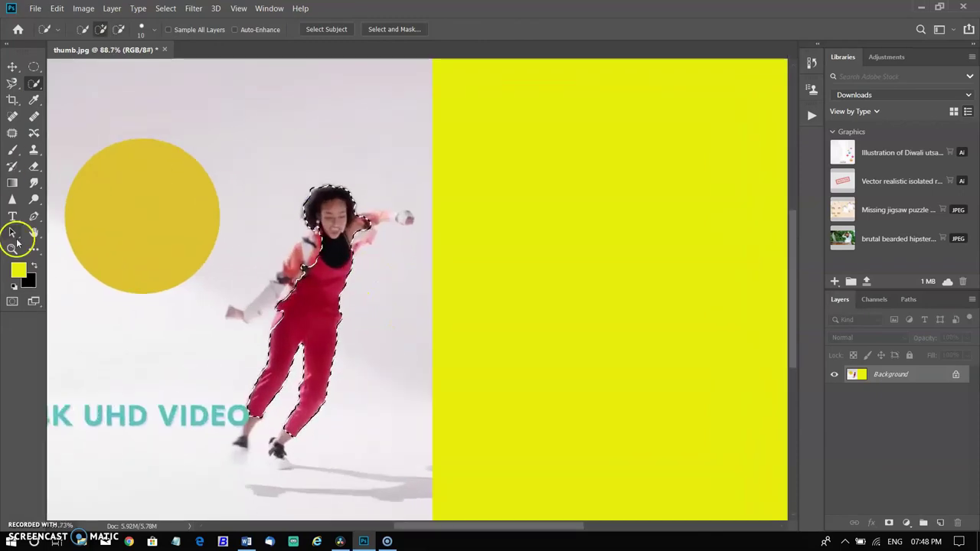
# Refine the dancer's selection in Quick Mask mode by brushing over the shoulder, sleeves and hair.
pyautogui.press('q')
pyautogui.scroll(2, 261, 330)
pyautogui.click(12, 149)
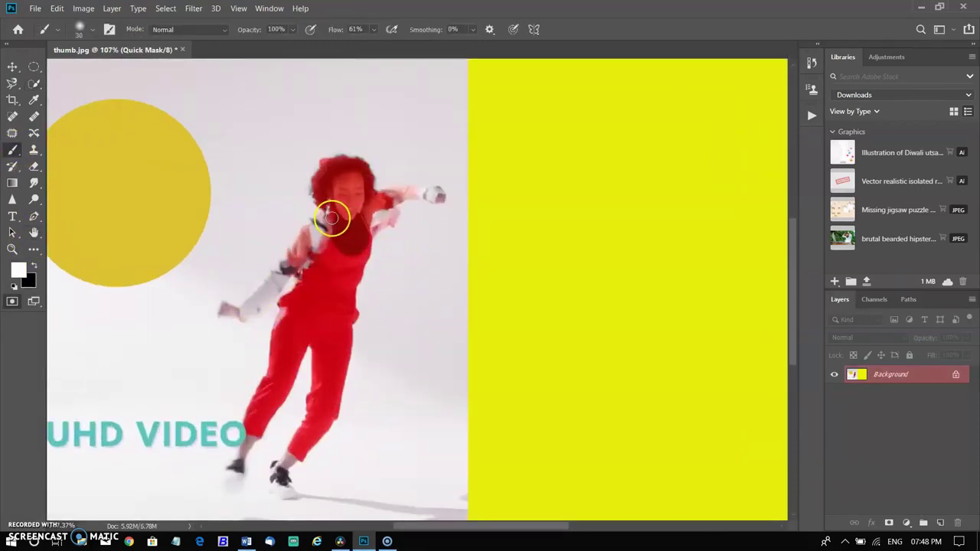
pyautogui.press('x')
pyautogui.moveTo(331, 217); pyautogui.dragTo(309, 230)
pyautogui.moveTo(375, 213)
pyautogui.mouseDown()
pyautogui.moveTo(395, 193)
pyautogui.moveTo(432, 191)
pyautogui.moveTo(333, 219)
pyautogui.moveTo(247, 313)
pyautogui.mouseUp()
pyautogui.moveTo(324, 207); pyautogui.dragTo(303, 192)
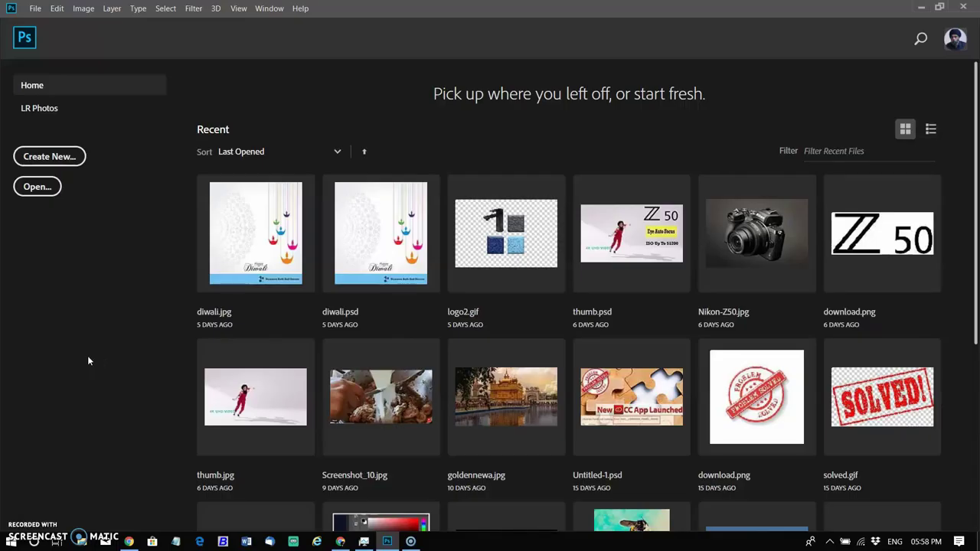
# Create a new 1920 x 1080 px RGB document at 72 pixels/inch with a white background.
pyautogui.hotkey('ctrl', 'n')
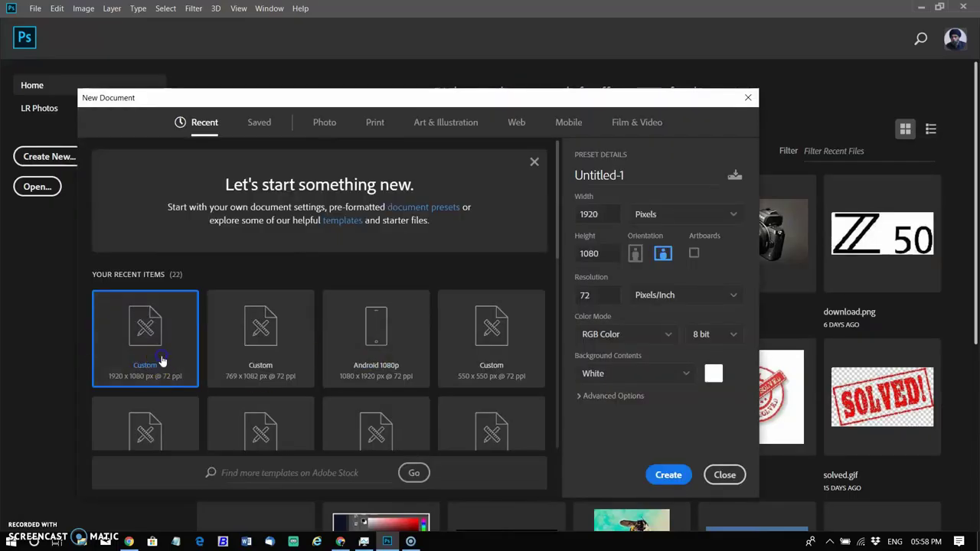
pyautogui.click(668, 474)
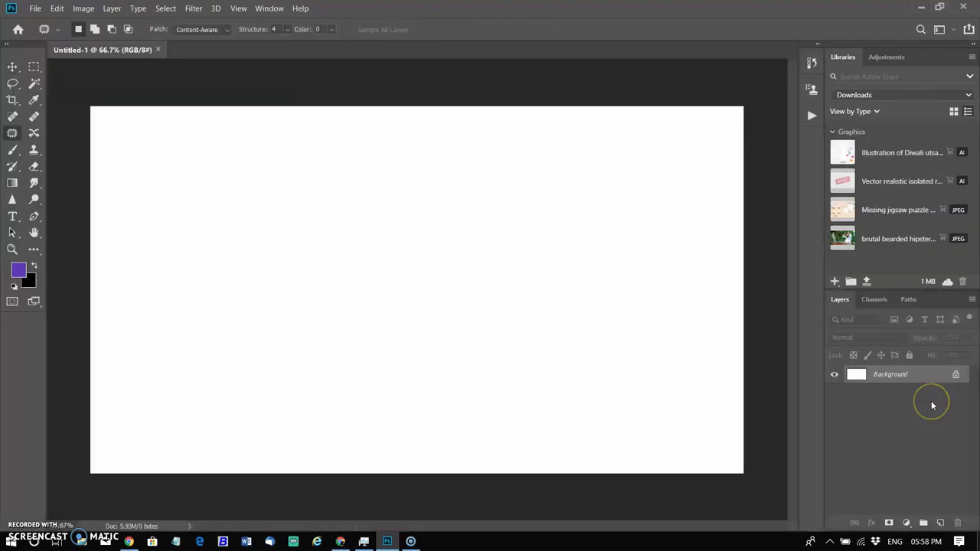
# Add a new layer above the background and fill it with golden yellow at 100% opacity.
pyautogui.hotkey('ctrl', 'shift', 'alt', 'n')
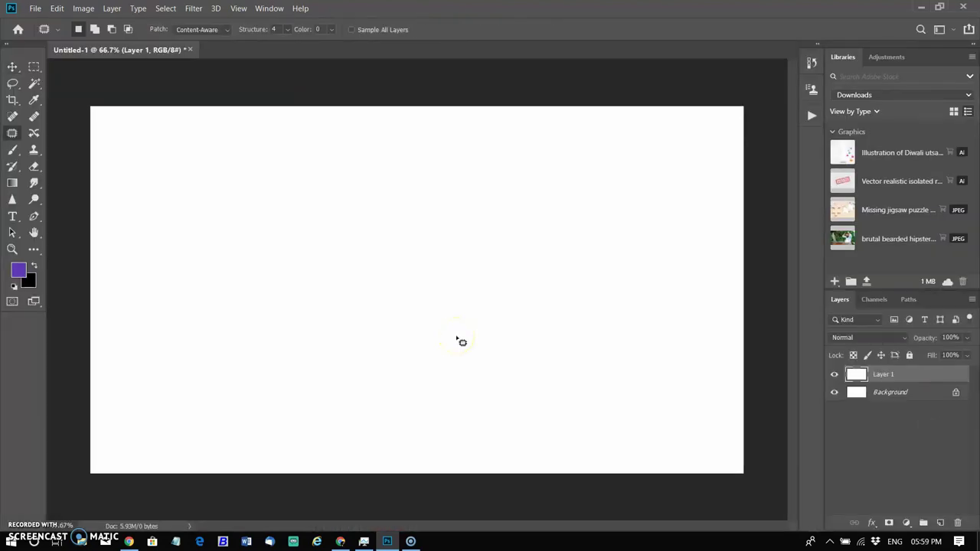
pyautogui.hotkey('shift', 'F5')
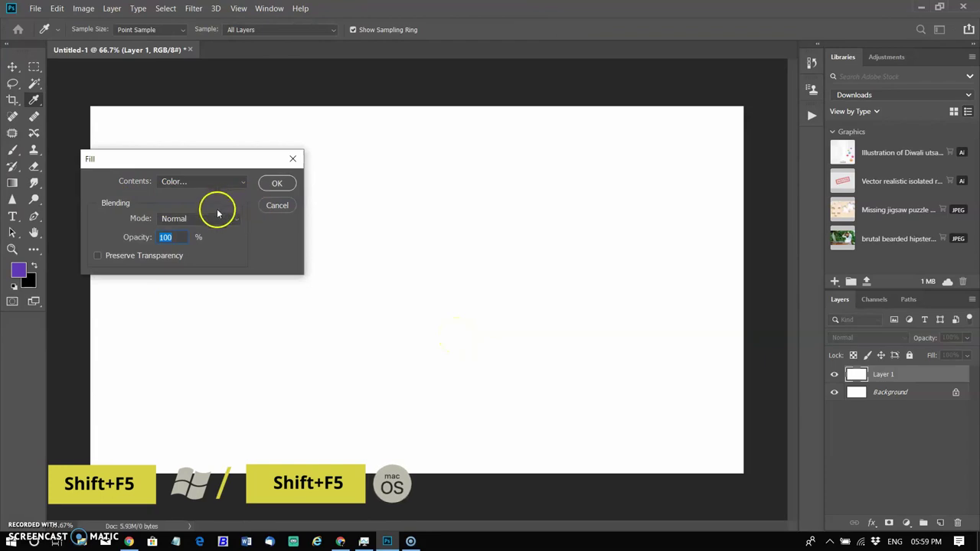
pyautogui.click(276, 183)
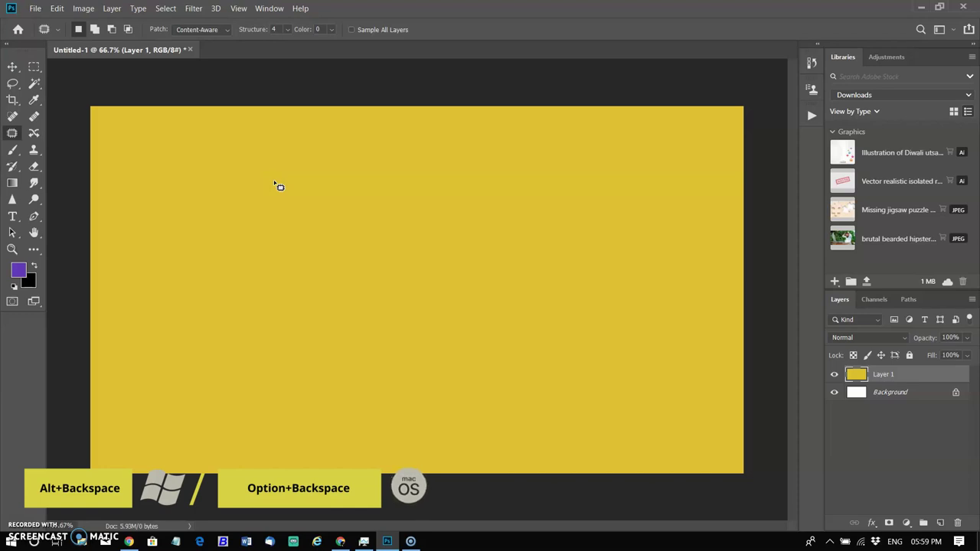
# Select the right half of the yellow layer with the Rectangular Marquee tool and cut it.
pyautogui.click(34, 69)
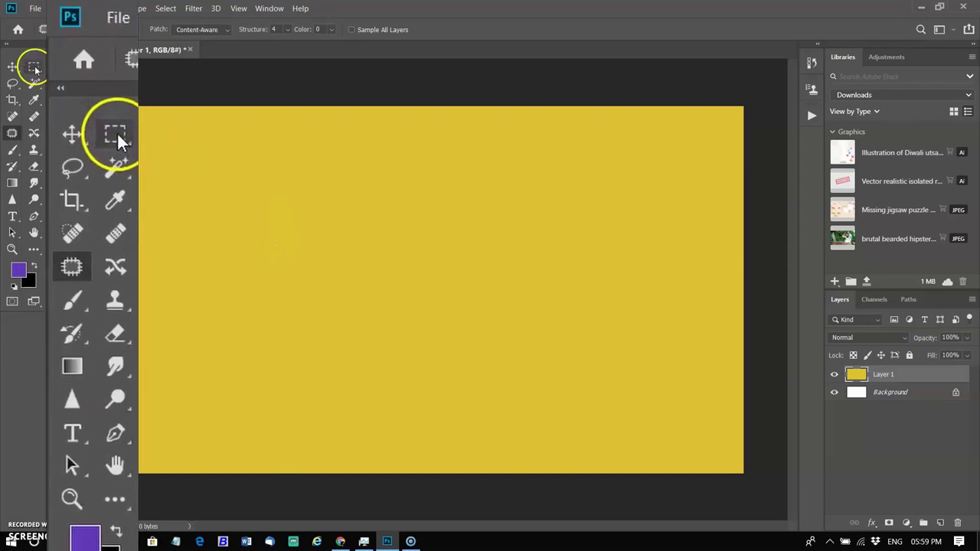
pyautogui.click(34, 69)
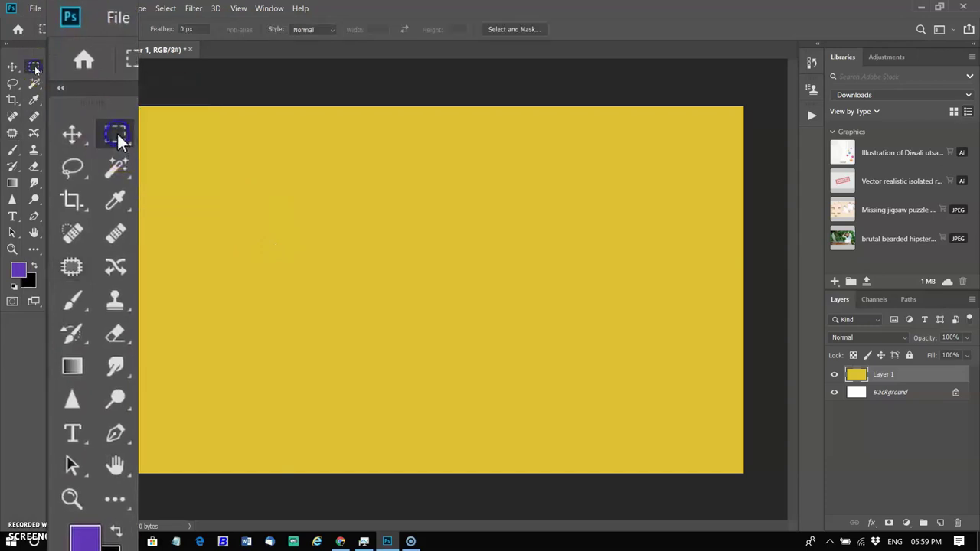
pyautogui.moveTo(406, 114); pyautogui.dragTo(745, 475)
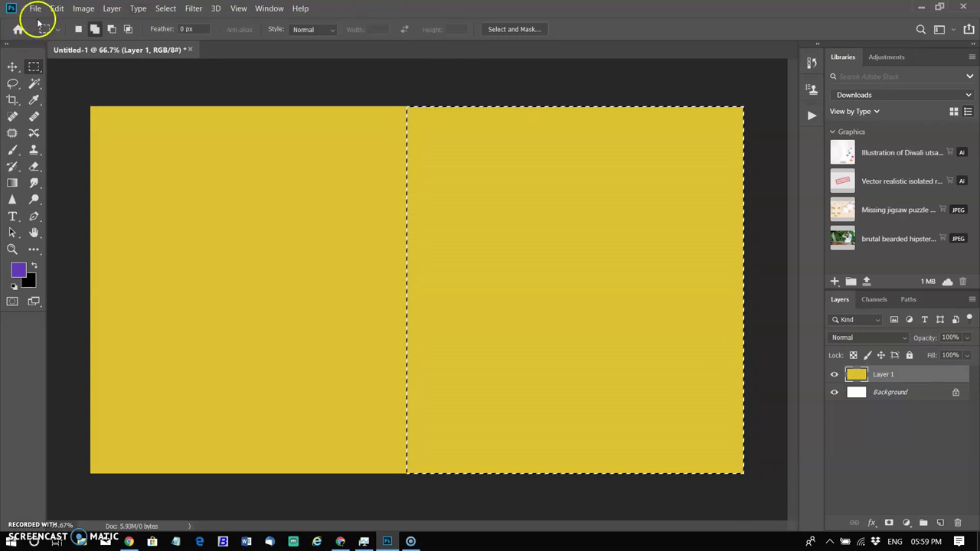
pyautogui.click(57, 8)
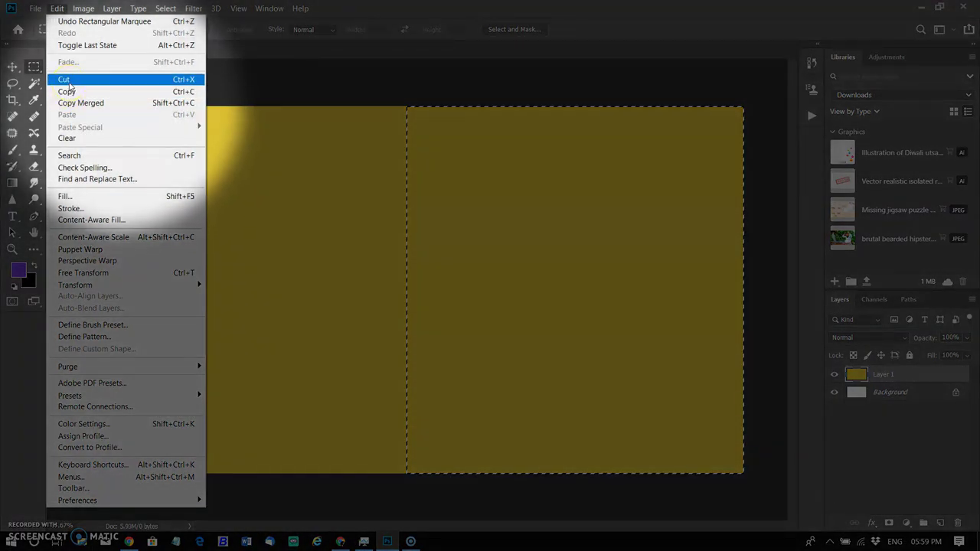
pyautogui.click(71, 86)
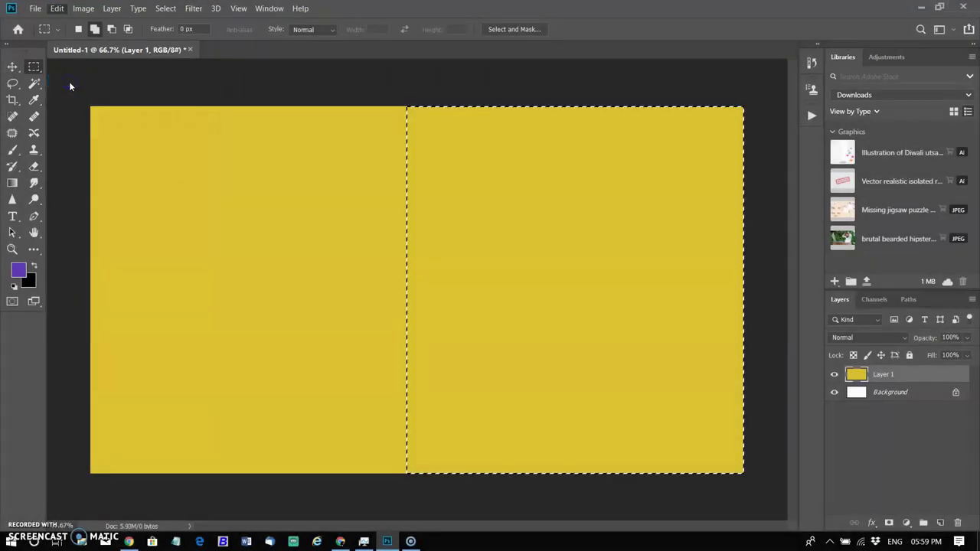
# Paste the cut yellow piece onto its own layer and move it back over the canvas's right half.
pyautogui.click(56, 8)
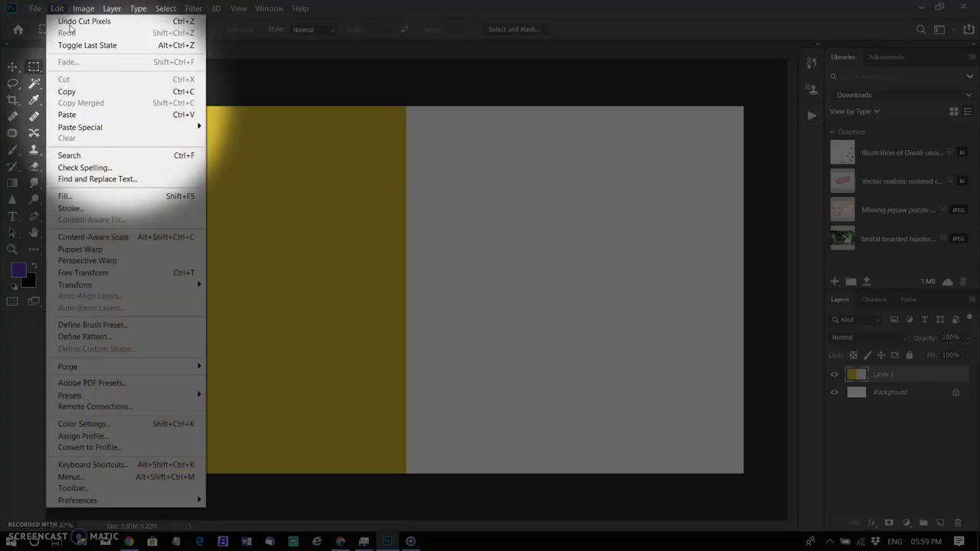
pyautogui.click(69, 115)
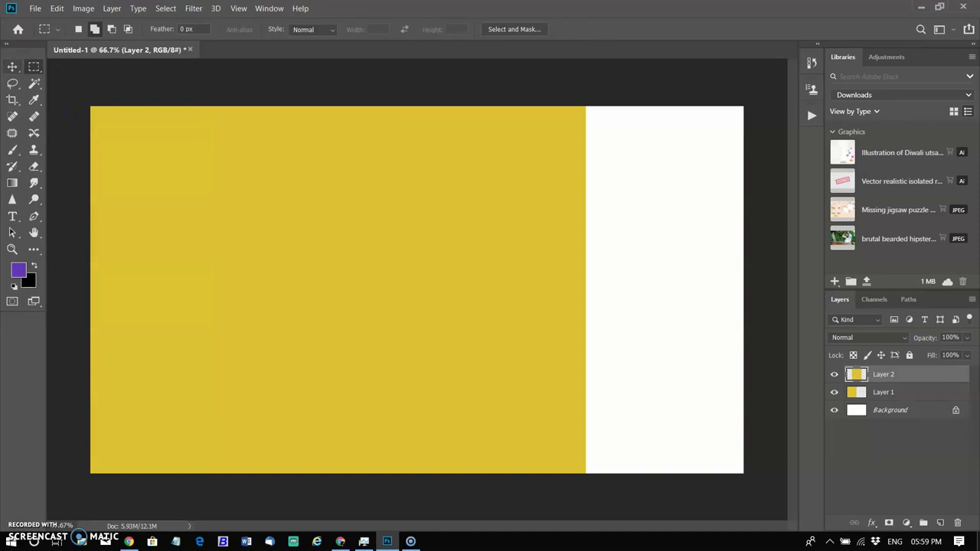
pyautogui.press('v')
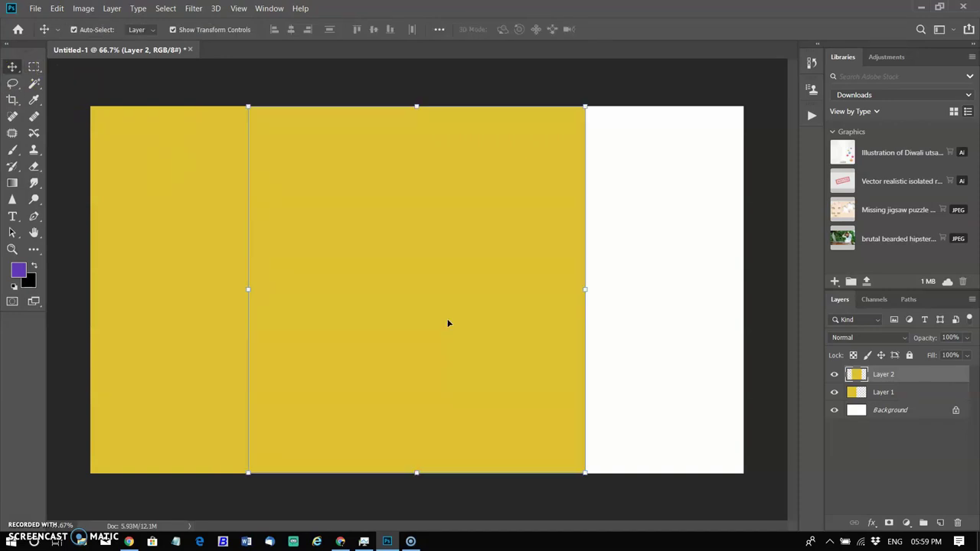
pyautogui.moveTo(449, 323); pyautogui.dragTo(604, 329)
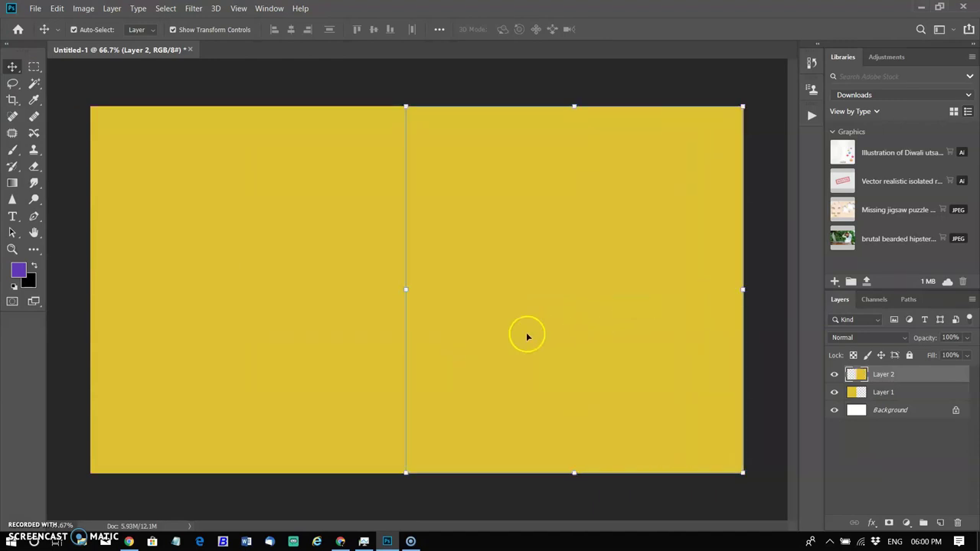
# Fill the pasted right-half layer with the purple foreground colour using the Paint Bucket tool.
pyautogui.click(34, 250)
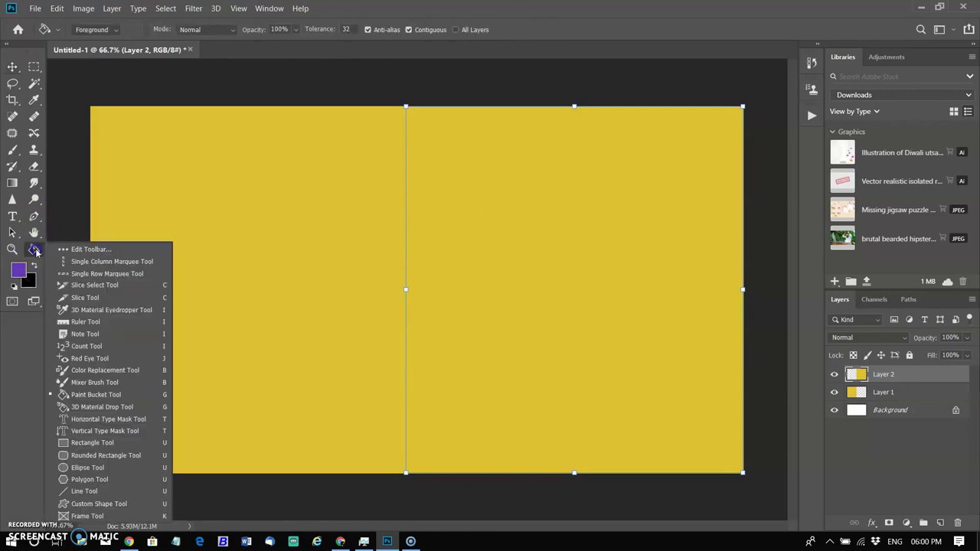
pyautogui.click(34, 261)
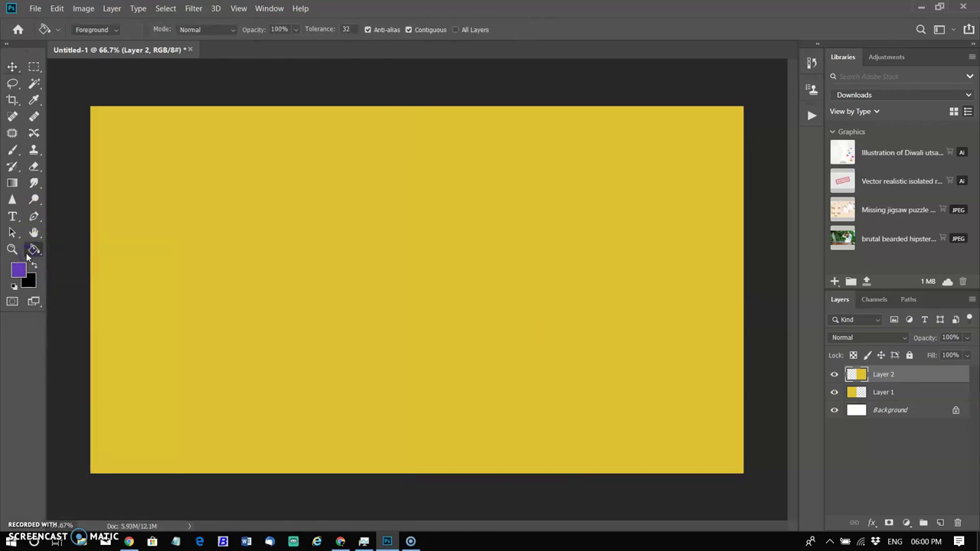
pyautogui.click(627, 271)
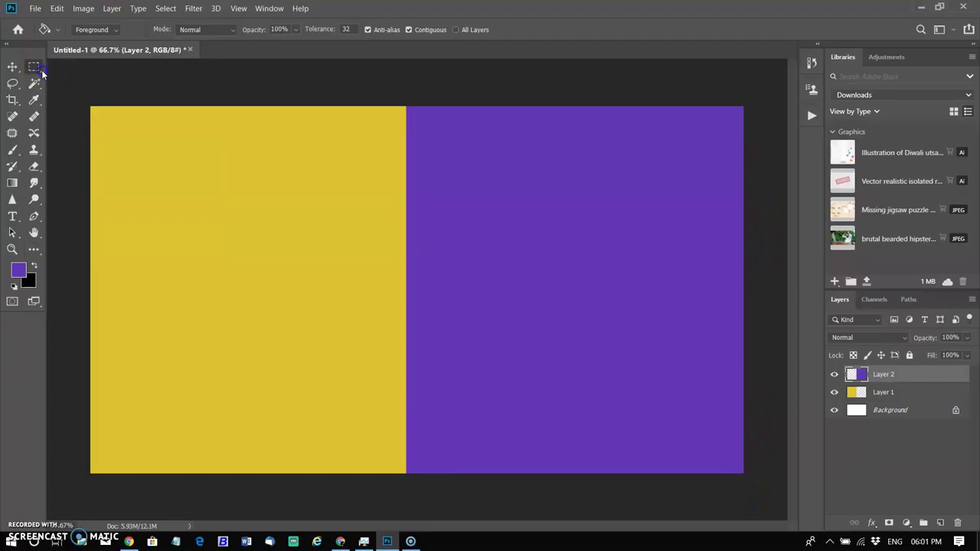
# Draw an oval selection on the yellow half with the Elliptical Marquee tool, deselect it and draw a circular selection instead.
pyautogui.rightClick(39, 72)
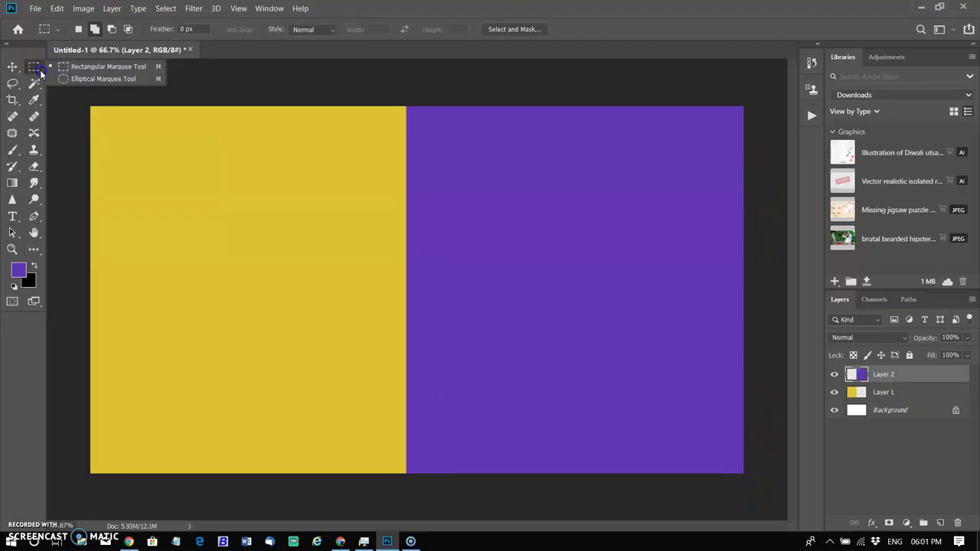
pyautogui.click(84, 77)
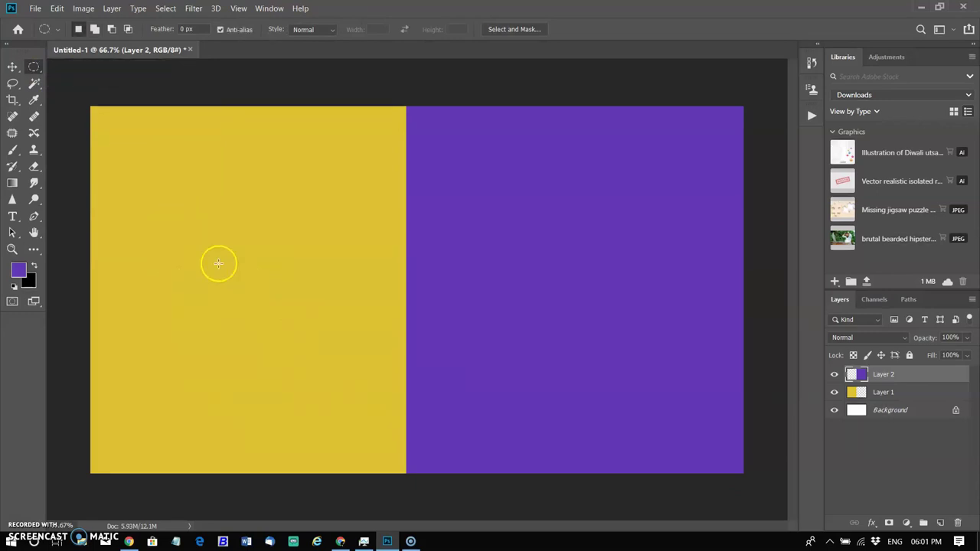
pyautogui.moveTo(166, 228); pyautogui.dragTo(376, 376)
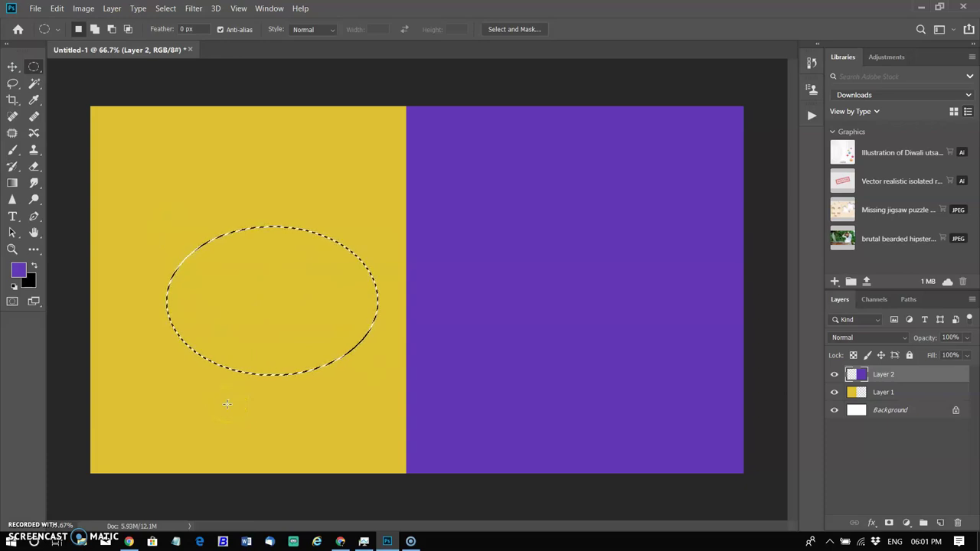
pyautogui.click(227, 404)
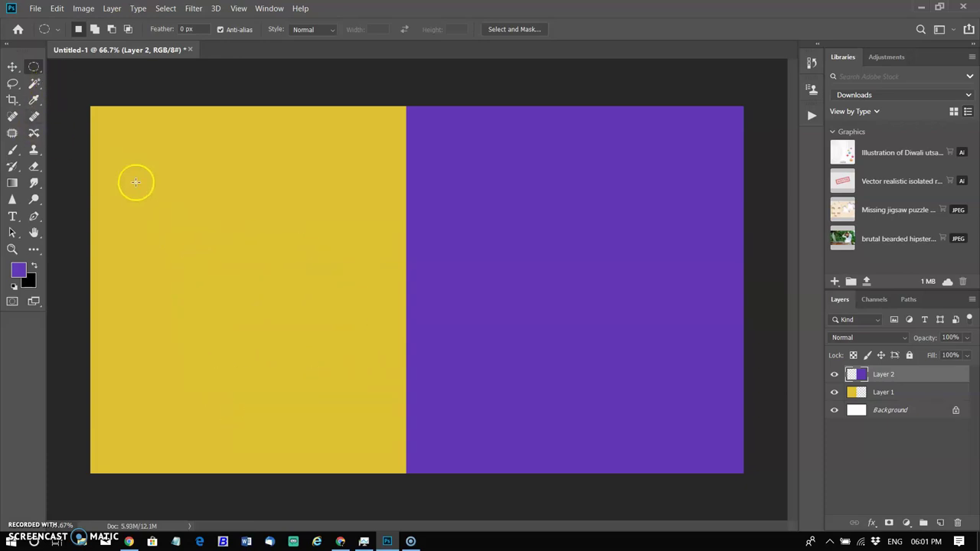
pyautogui.moveTo(171, 219)
pyautogui.mouseDown()
pyautogui.moveTo(191, 252)
pyautogui.moveTo(321, 372)
pyautogui.mouseUp()
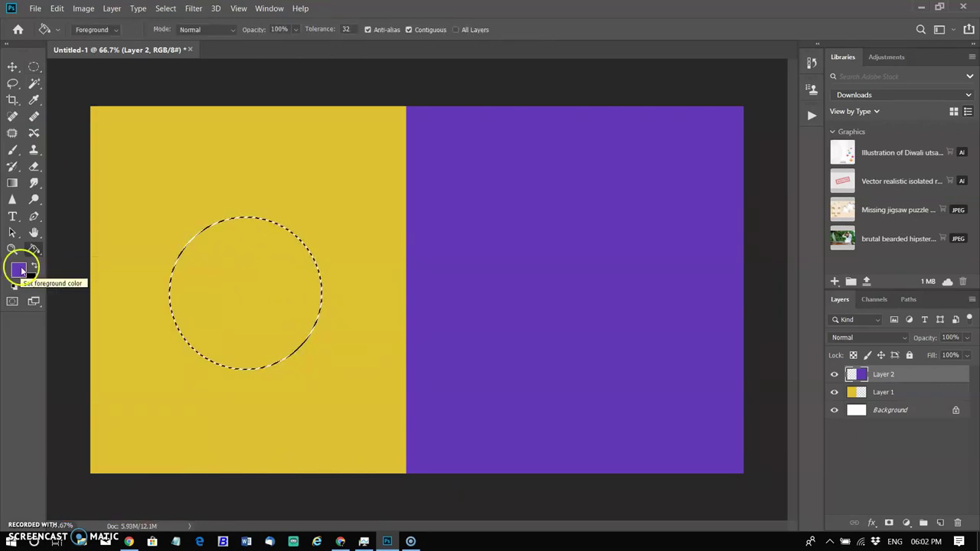
# Set the foreground colour to a pinkish red and fill the circular selection with the Paint Bucket tool.
pyautogui.click(21, 269)
pyautogui.click(777, 132)
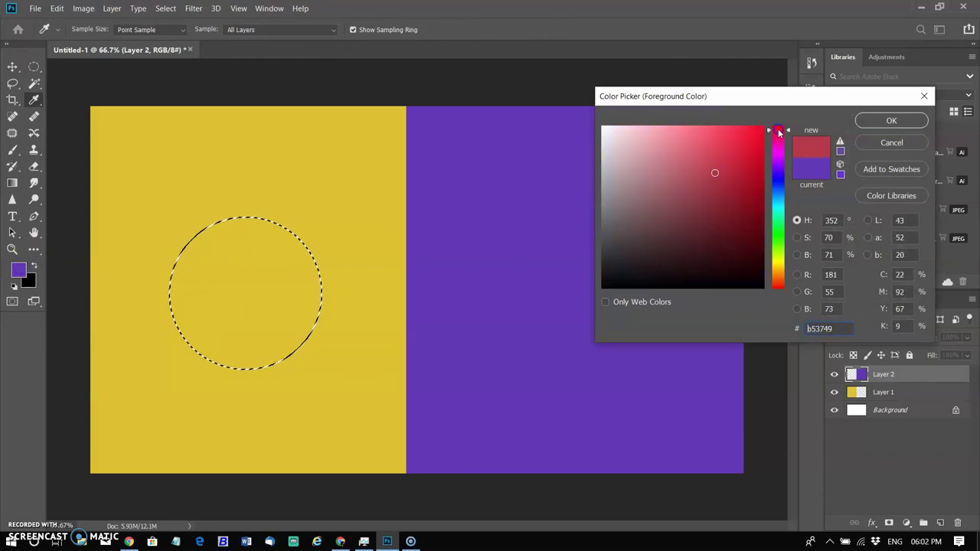
pyautogui.click(709, 148)
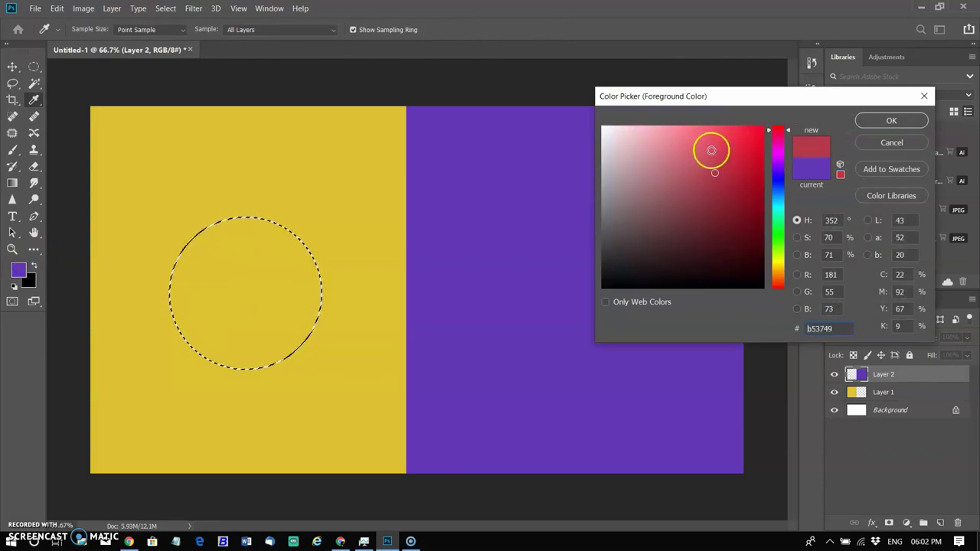
pyautogui.click(891, 120)
pyautogui.press('g')
pyautogui.click(263, 272)
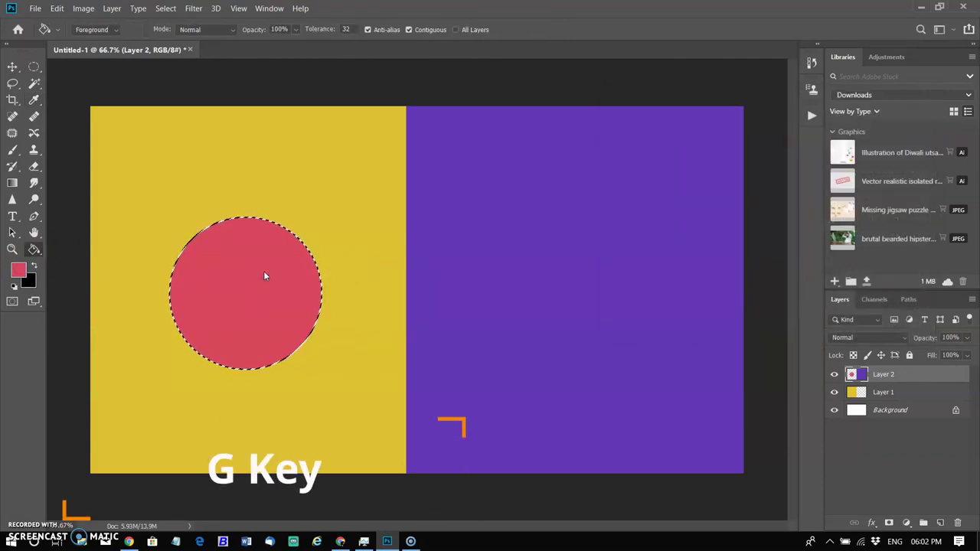
# Cut and paste the pinkish-red circle onto its own layer and centre it on the line between the yellow and purple halves.
pyautogui.click(57, 8)
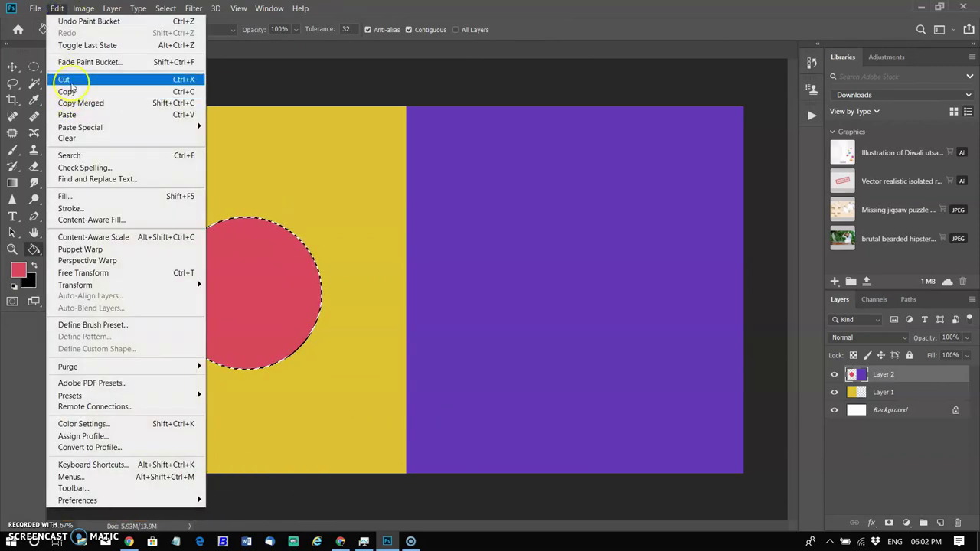
pyautogui.click(67, 80)
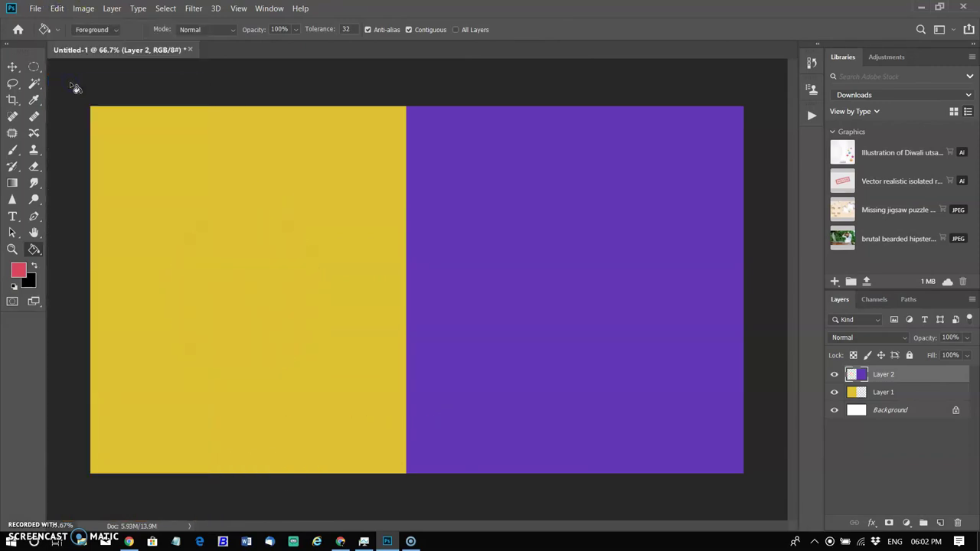
pyautogui.click(59, 8)
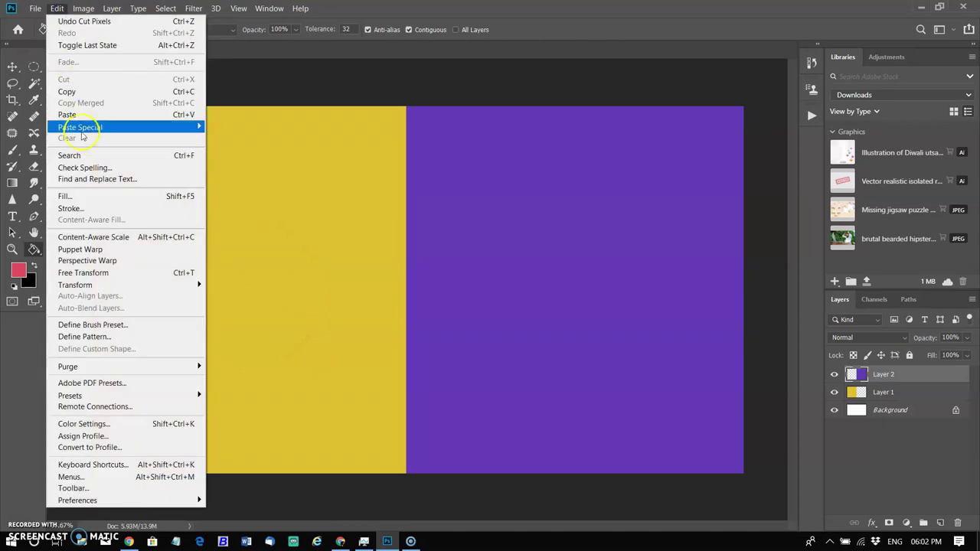
pyautogui.click(89, 115)
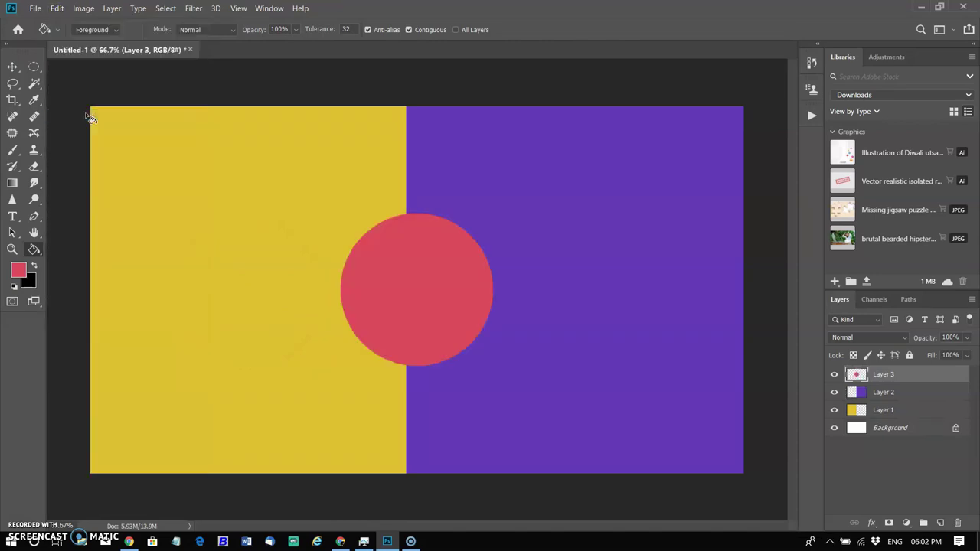
pyautogui.click(12, 67)
pyautogui.moveTo(389, 254); pyautogui.dragTo(417, 291)
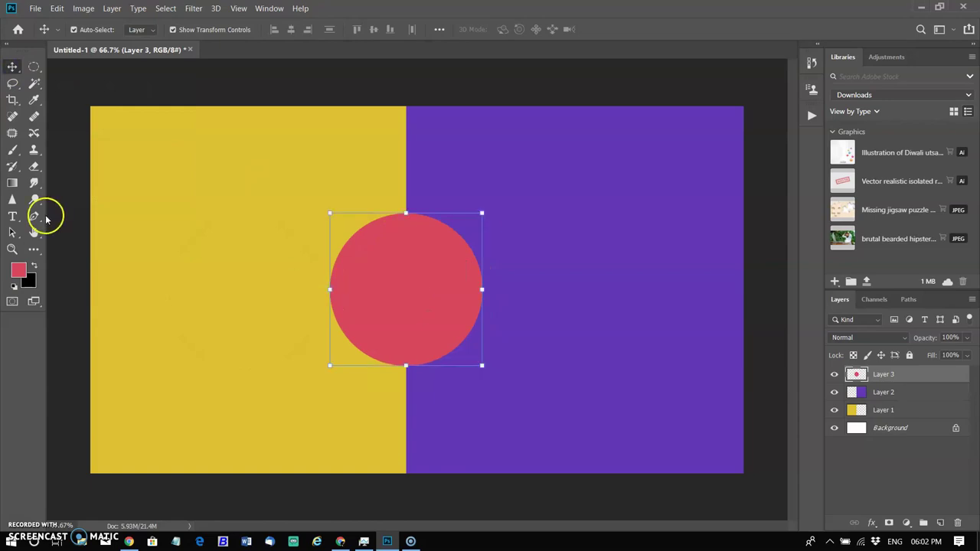
# Add a new layer and draw a freehand Lasso selection near the yellow half's upper-left corner.
pyautogui.click(20, 374)
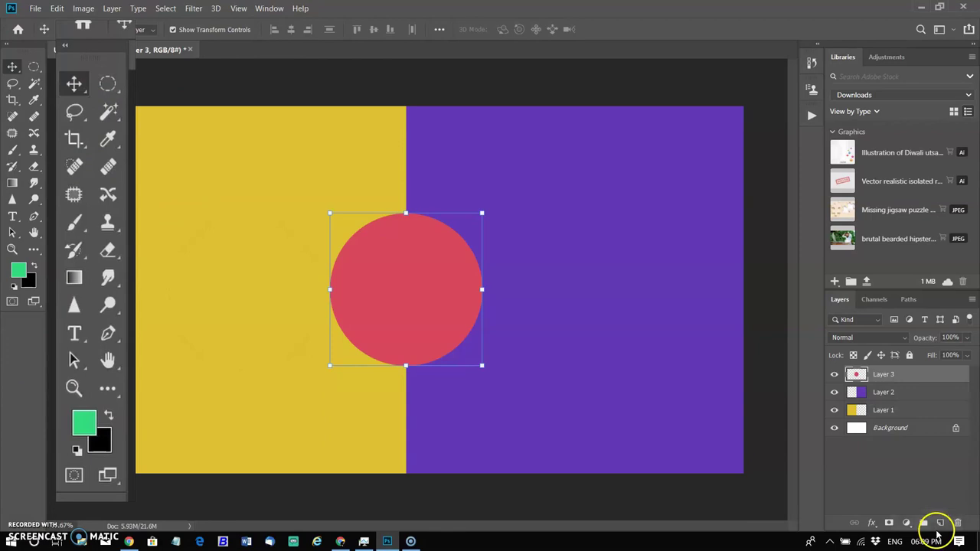
pyautogui.click(940, 525)
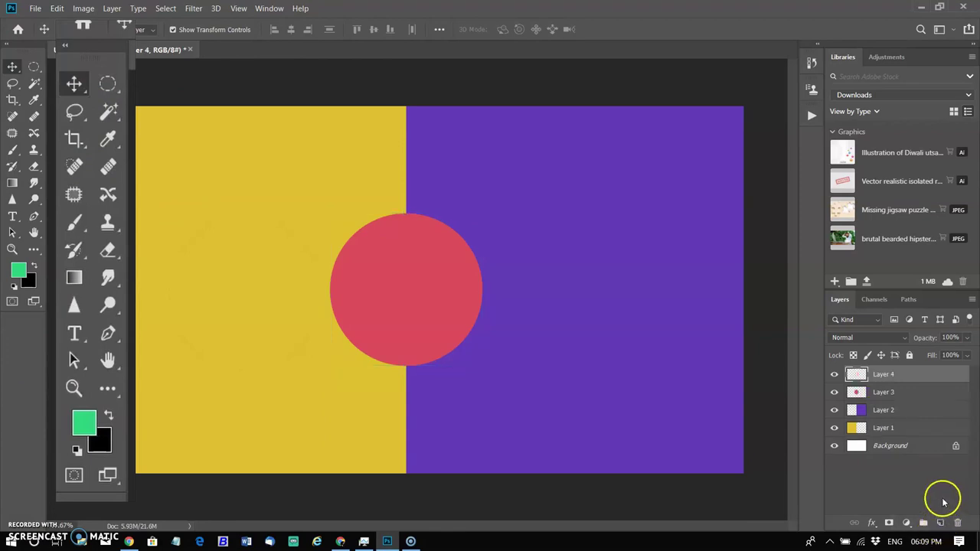
pyautogui.moveTo(147, 145); pyautogui.dragTo(177, 217)
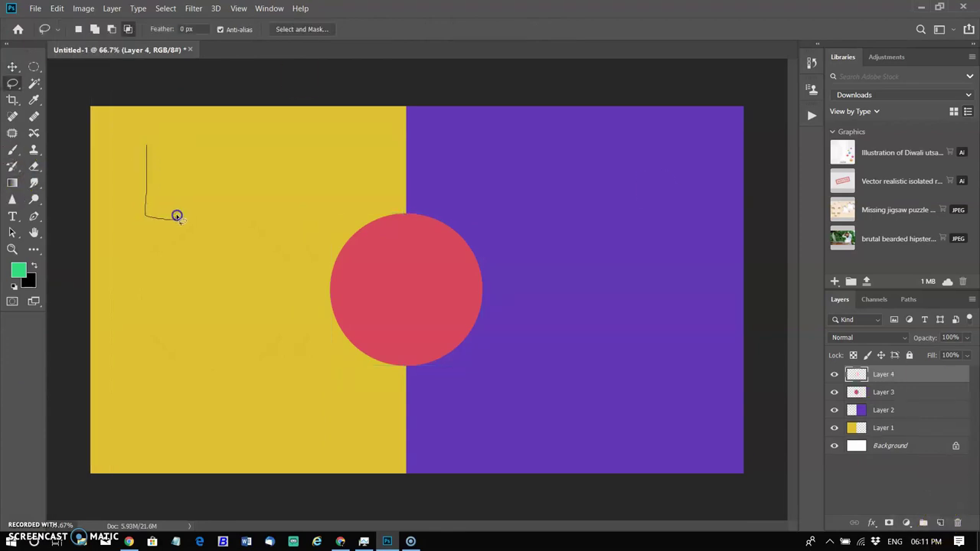
pyautogui.moveTo(146, 146); pyautogui.dragTo(146, 132)
# Fill the freehand selection with green (31dc7d) and move the shape to the purple half's upper-right corner.
pyautogui.click(18, 271)
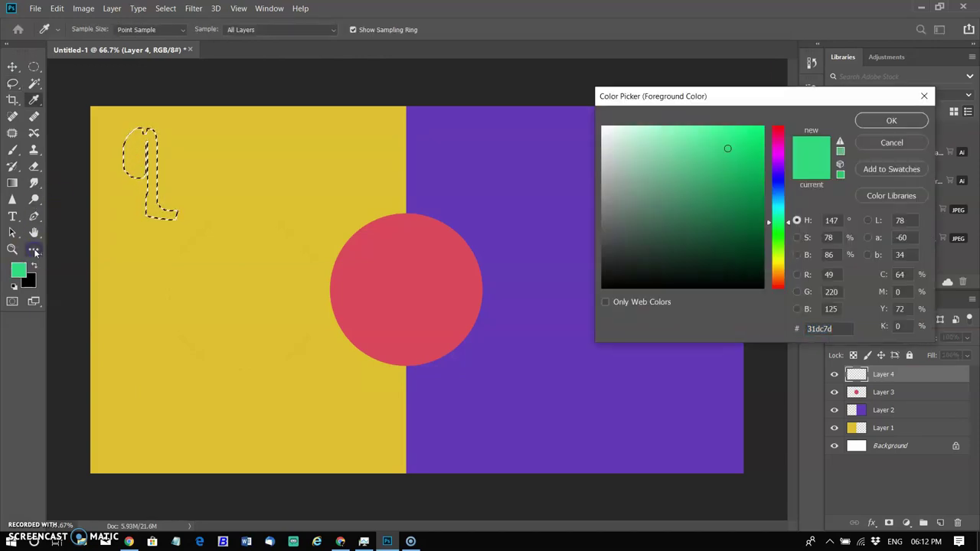
pyautogui.click(911, 147)
pyautogui.click(33, 250)
pyautogui.click(138, 153)
pyautogui.moveTo(150, 174); pyautogui.dragTo(659, 164)
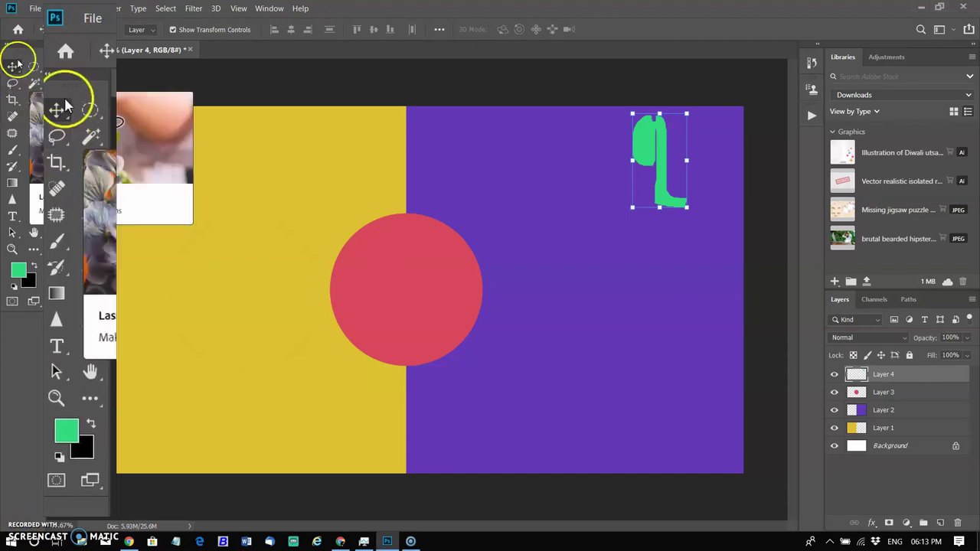
# Draw a triangular Polygonal Lasso selection in the yellow half's upper-left corner on a new layer.
pyautogui.click(12, 84)
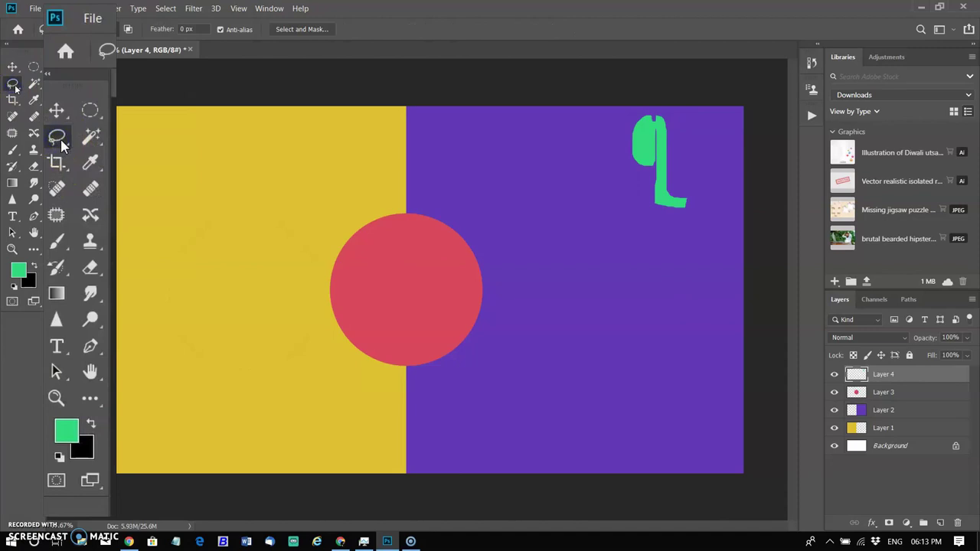
pyautogui.rightClick(14, 85)
pyautogui.click(43, 96)
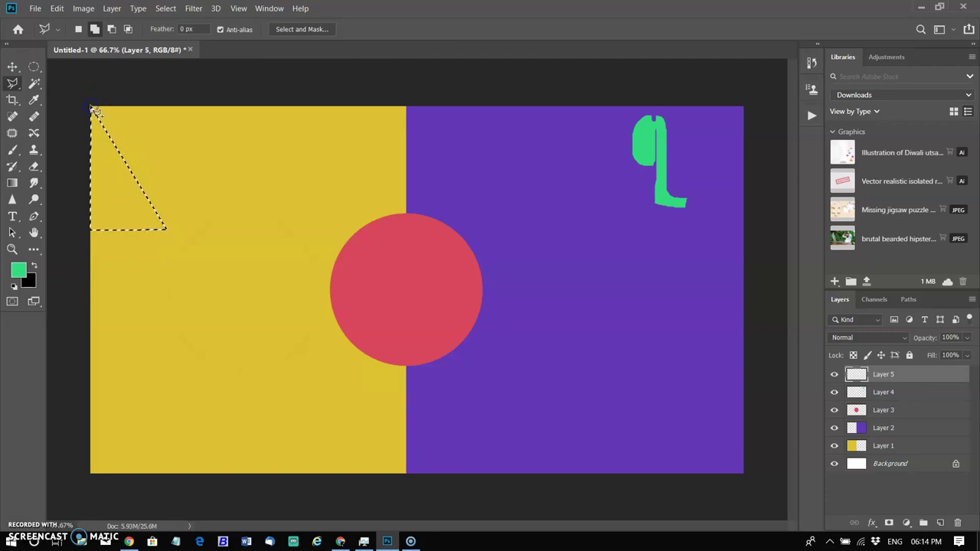
# Set the foreground colour to orange (fbaa0d) and fill the triangular selection with the Paint Bucket tool.
pyautogui.click(13, 200)
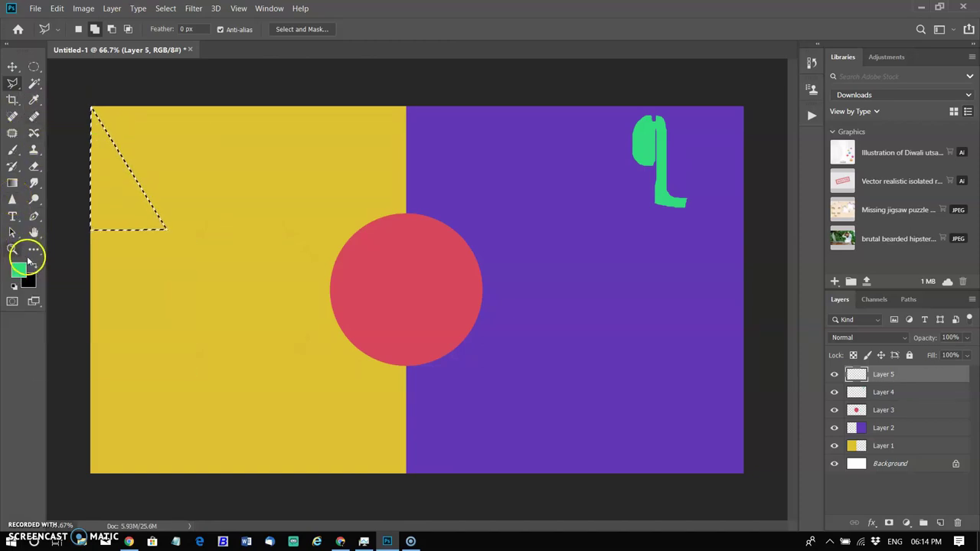
pyautogui.click(38, 251)
pyautogui.click(18, 269)
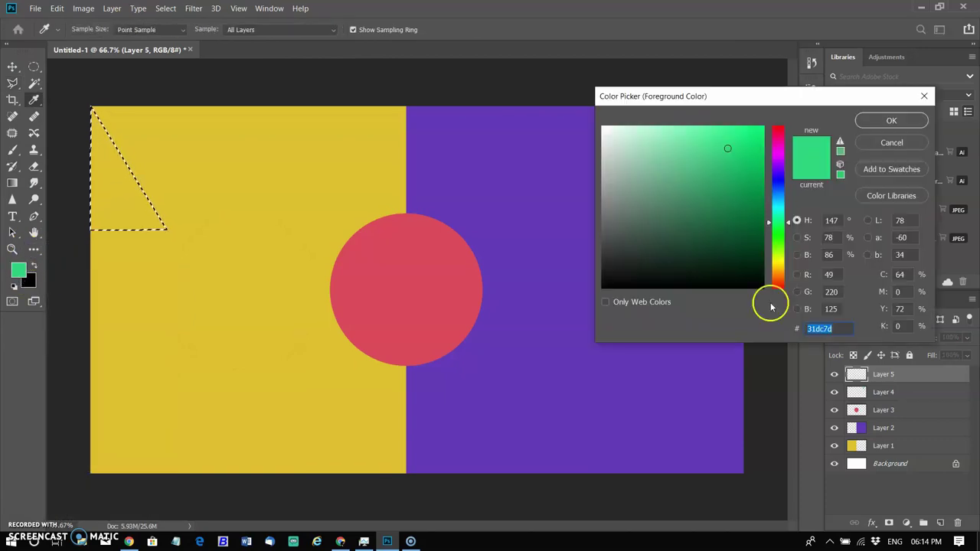
pyautogui.click(776, 271)
pyautogui.click(754, 133)
pyautogui.click(892, 120)
pyautogui.click(122, 196)
# Move the orange triangle beneath the circle at the canvas's bottom edge and shrink it with Free Transform to fit below the circle.
pyautogui.click(12, 66)
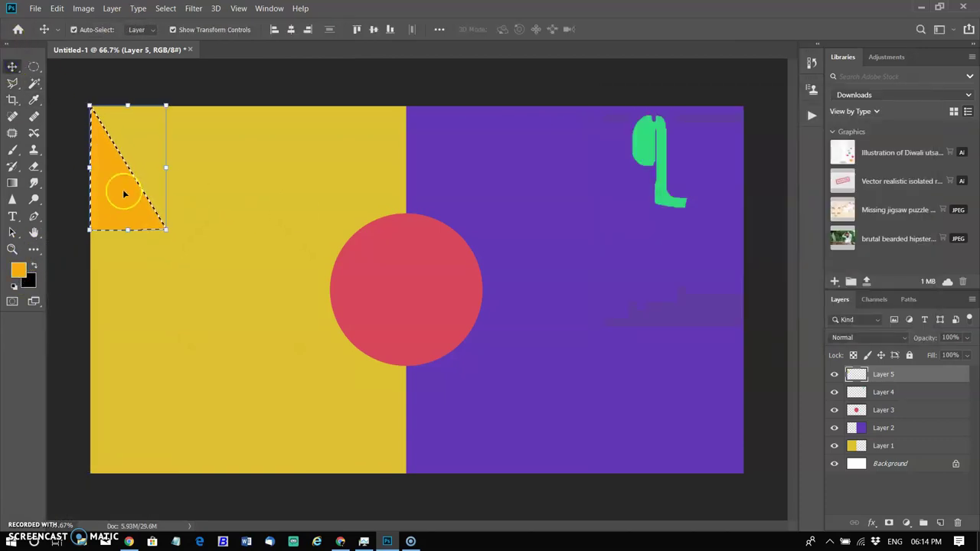
pyautogui.moveTo(115, 192); pyautogui.dragTo(440, 433)
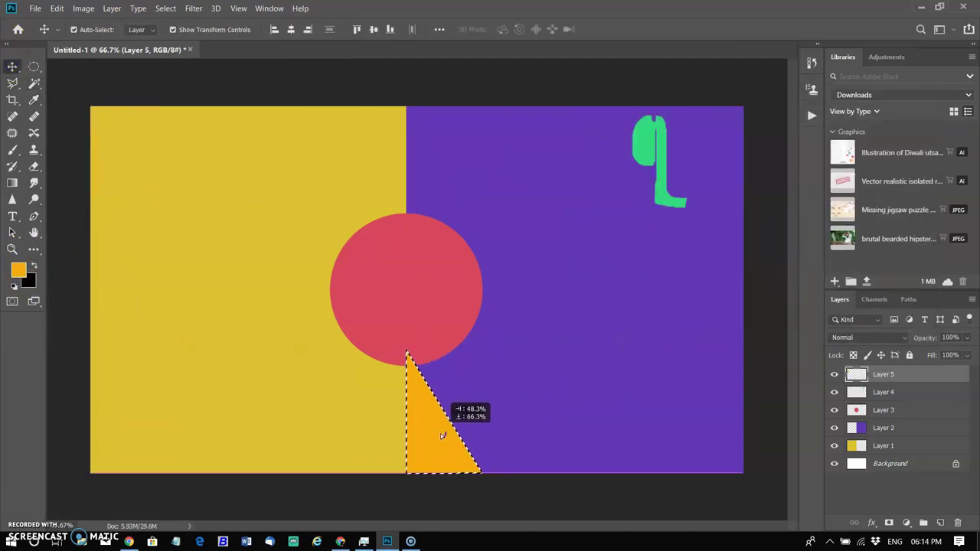
pyautogui.hotkey('ctrl', 't')
pyautogui.moveTo(485, 343); pyautogui.dragTo(481, 369)
pyautogui.click(393, 498)
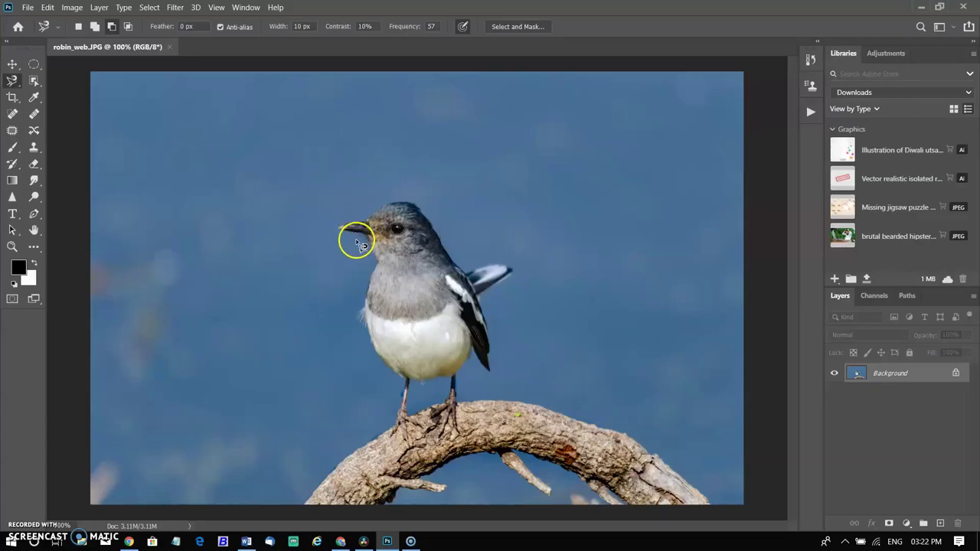
# Trace the bird's outline in robin_web.JPG with the Magnetic Lasso tool, starting and closing at the beak tip.
pyautogui.scroll(2, 358, 243)
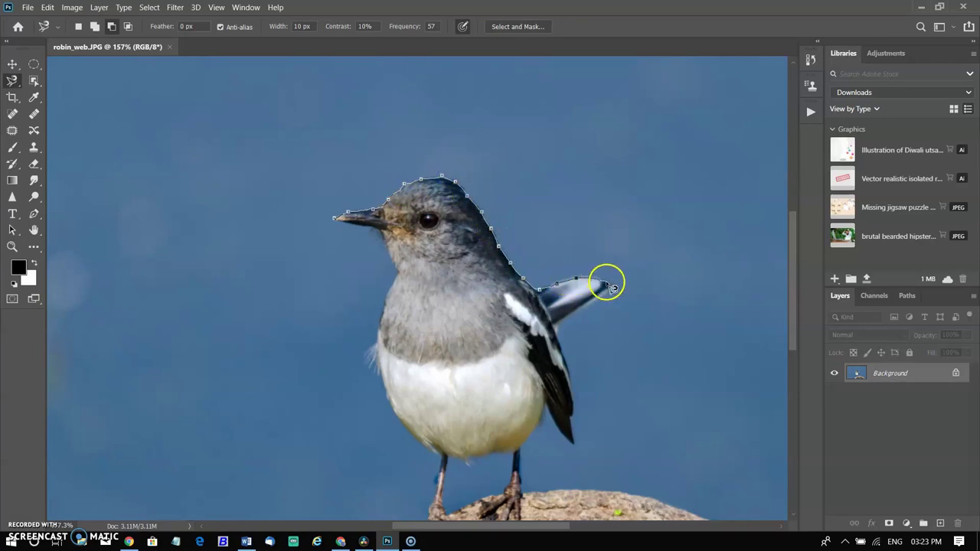
pyautogui.moveTo(561, 331)
pyautogui.mouseDown()
pyautogui.moveTo(580, 446)
pyautogui.moveTo(545, 410)
pyautogui.moveTo(522, 451)
pyautogui.moveTo(508, 452)
pyautogui.moveTo(523, 472)
pyautogui.moveTo(519, 501)
pyautogui.moveTo(489, 509)
pyautogui.moveTo(510, 488)
pyautogui.moveTo(515, 457)
pyautogui.moveTo(462, 455)
pyautogui.moveTo(444, 490)
pyautogui.moveTo(449, 519)
pyautogui.moveTo(426, 517)
pyautogui.moveTo(441, 465)
pyautogui.moveTo(391, 398)
pyautogui.mouseUp()
pyautogui.moveTo(375, 339)
pyautogui.mouseDown()
pyautogui.moveTo(395, 258)
pyautogui.moveTo(383, 230)
pyautogui.moveTo(334, 214)
pyautogui.mouseUp()
pyautogui.click(335, 214)
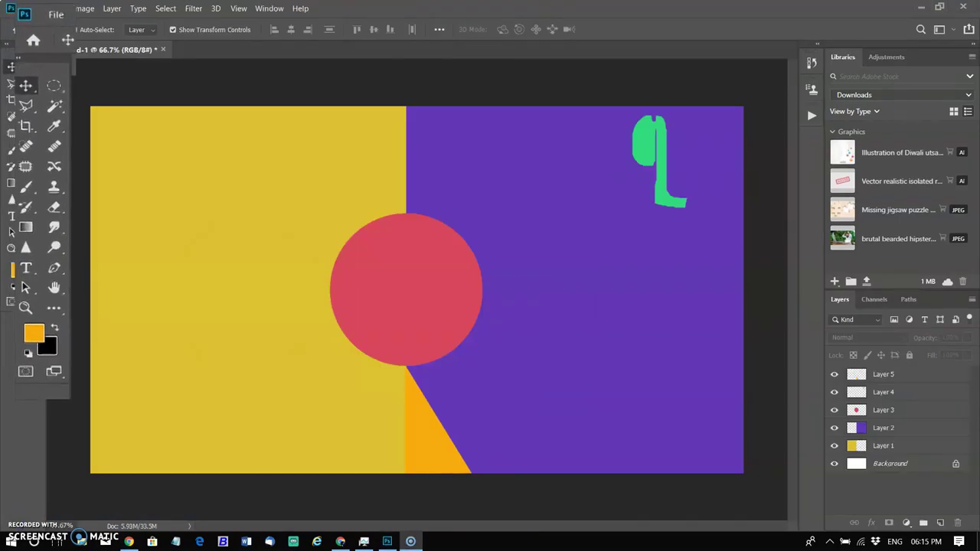
# Select the pinkish-red circle on Layer 3 of the Untitled-1 document by tracing its edge with the Magnetic Lasso tool.
pyautogui.click(13, 83)
pyautogui.click(44, 107)
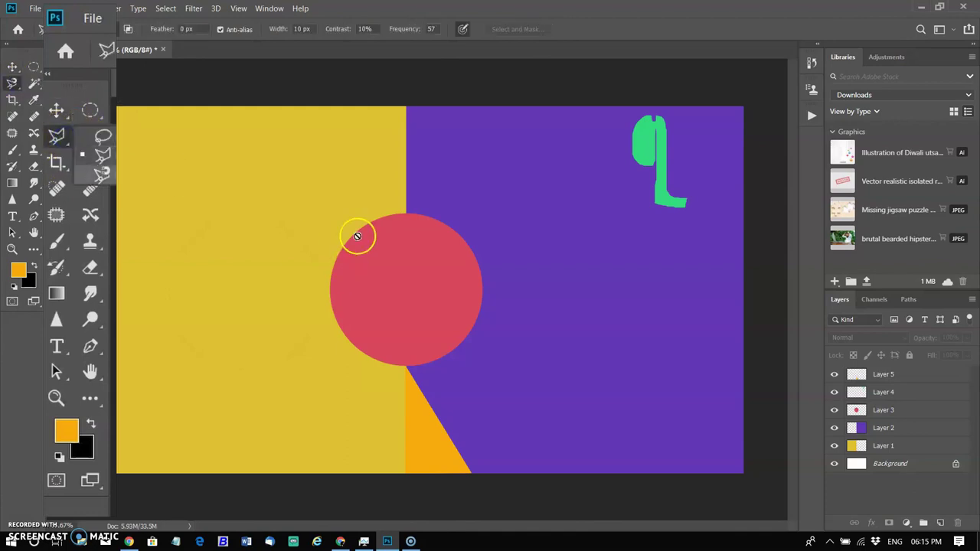
pyautogui.click(891, 411)
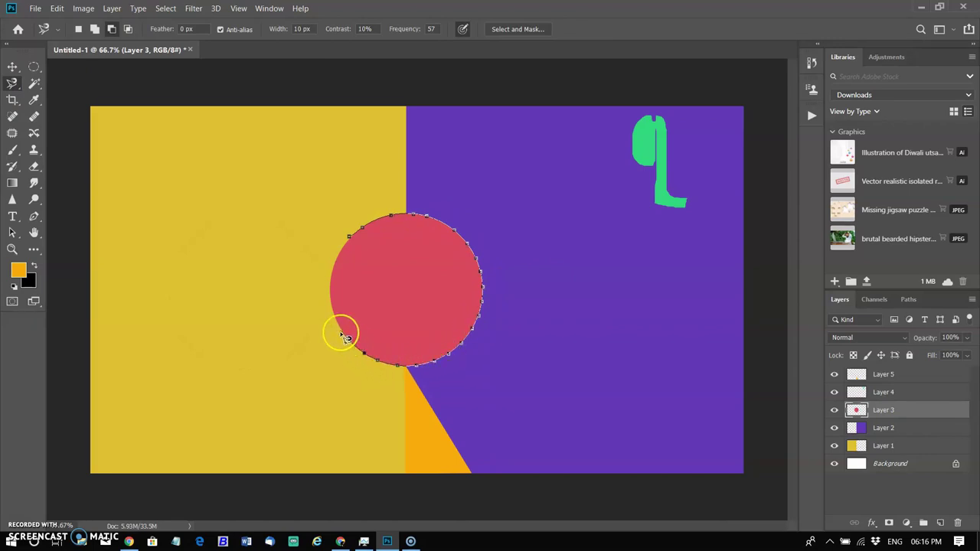
pyautogui.click(350, 236)
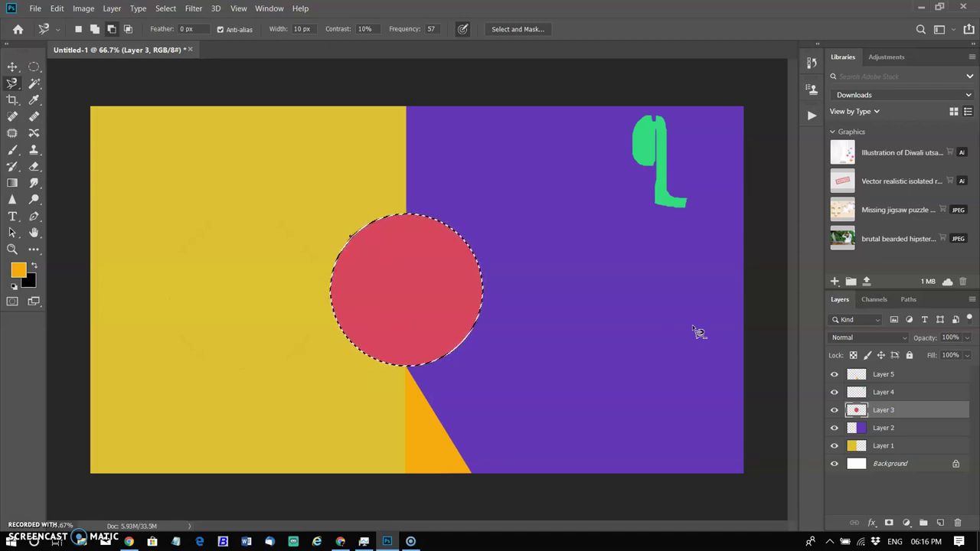
# Copy the selected circle and paste it onto its own layer, placed over the yellow half beside the original.
pyautogui.press('v')
pyautogui.click(56, 10)
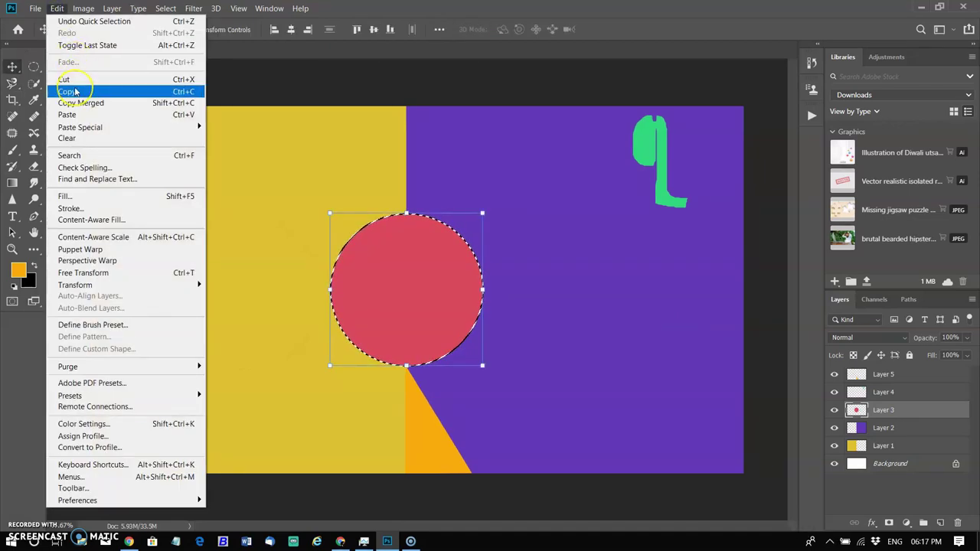
pyautogui.click(68, 92)
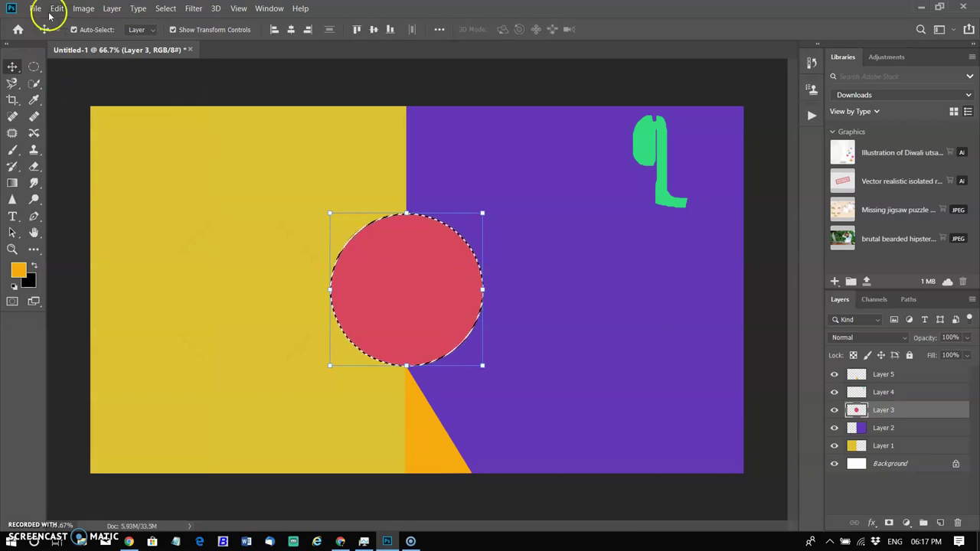
pyautogui.click(56, 9)
pyautogui.click(66, 114)
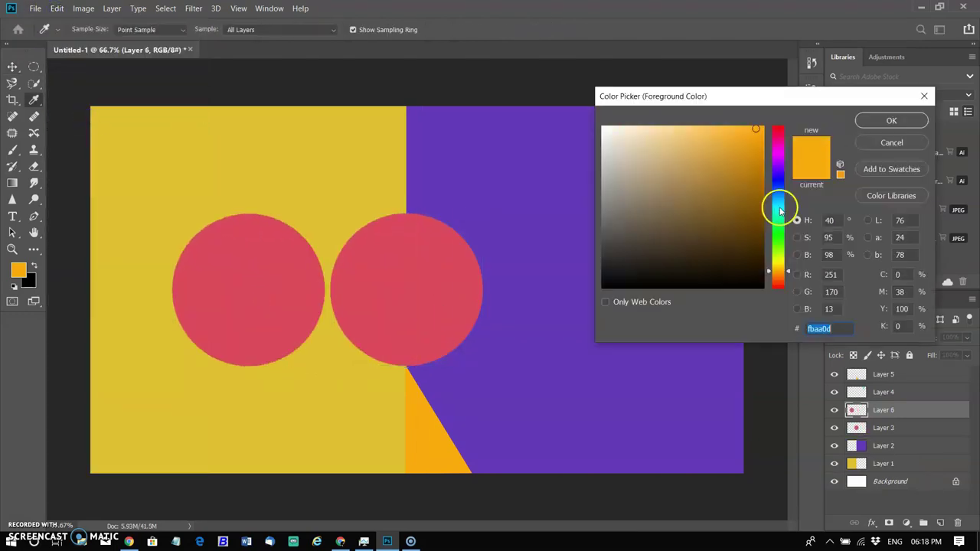
# Set the foreground colour to bright red and fill the copied circle with the Paint Bucket tool.
pyautogui.moveTo(780, 211); pyautogui.dragTo(781, 128)
pyautogui.click(891, 120)
pyautogui.click(250, 248)
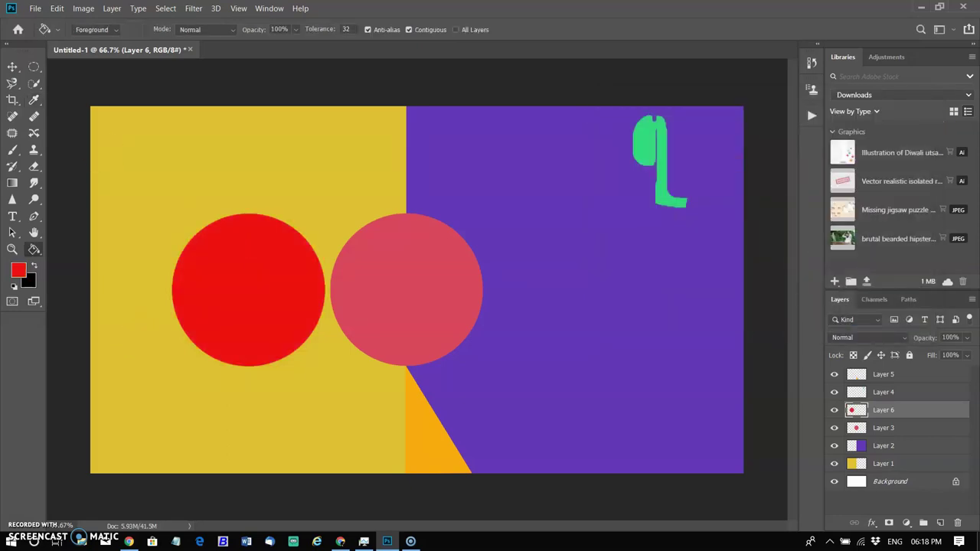
pyautogui.press('v')
pyautogui.moveTo(236, 287); pyautogui.dragTo(236, 287)
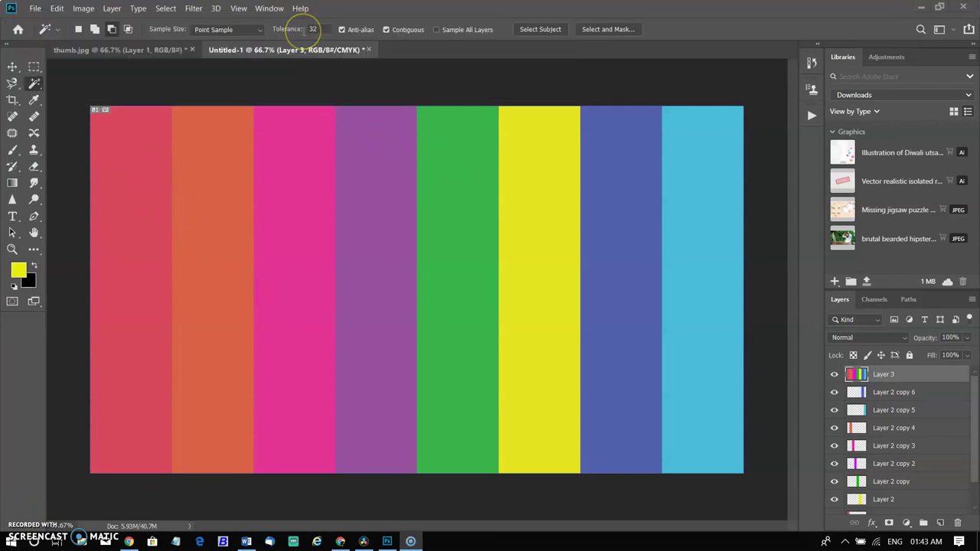
# Try selecting from the red stripe with the Magic Wand tool at tolerances of 32 and 100.
pyautogui.click(131, 232)
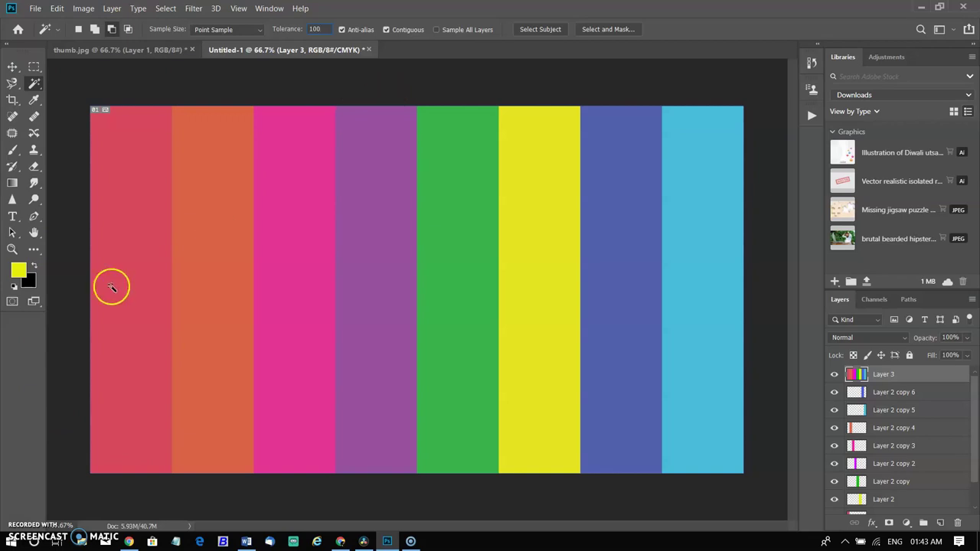
pyautogui.click(104, 267)
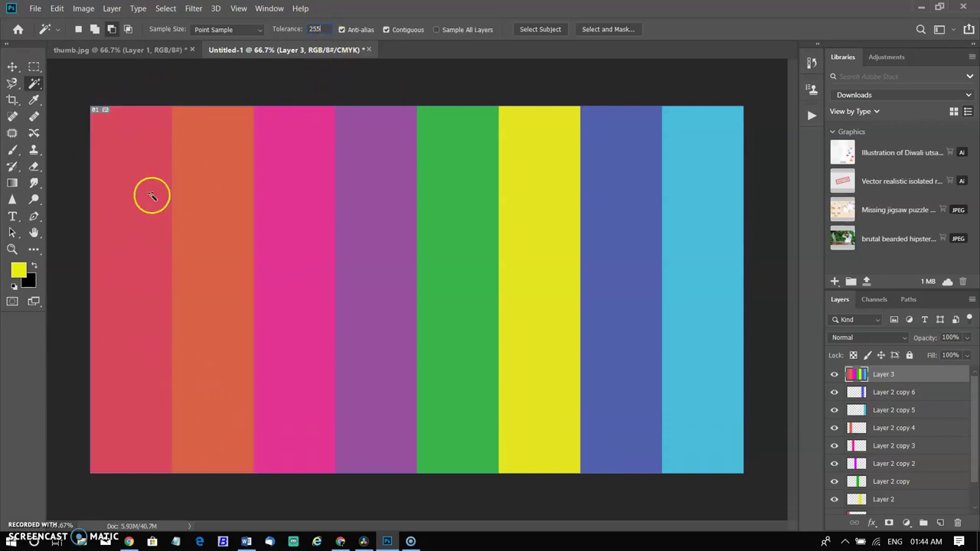
# Select the red through purple stripes with the Magic Wand at tolerance 255 and add the green and yellow stripes to the selection.
pyautogui.click(150, 203)
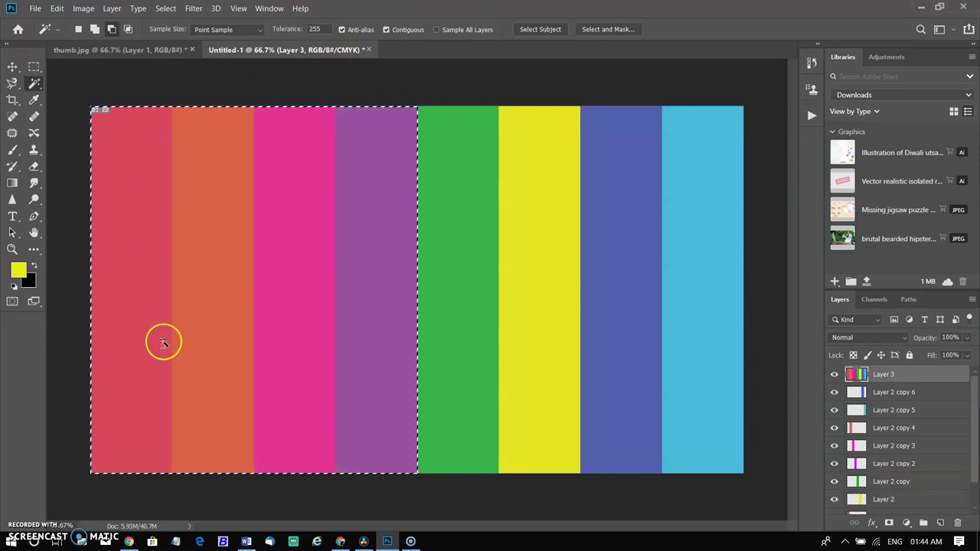
pyautogui.keyDown('shift'); pyautogui.click(450, 297); pyautogui.keyUp('shift')
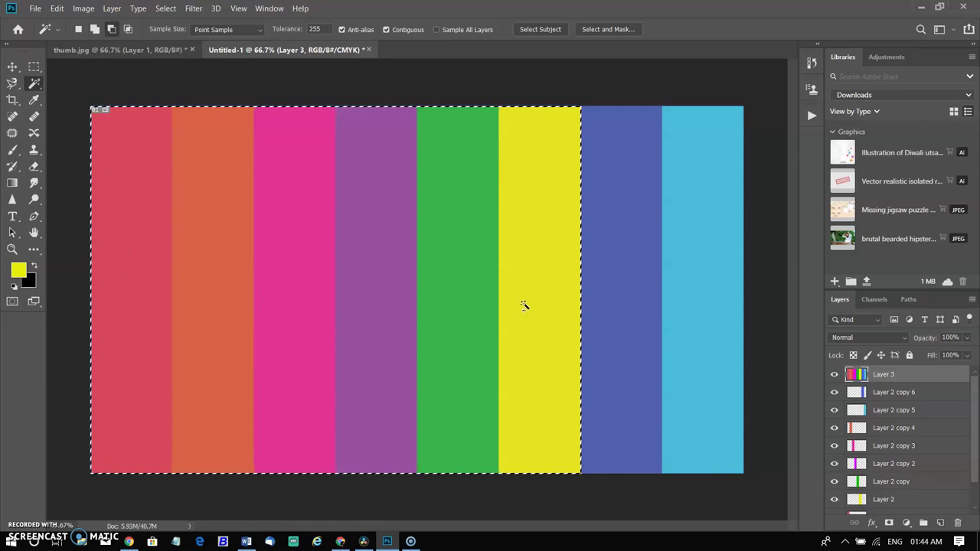
pyautogui.click(553, 309)
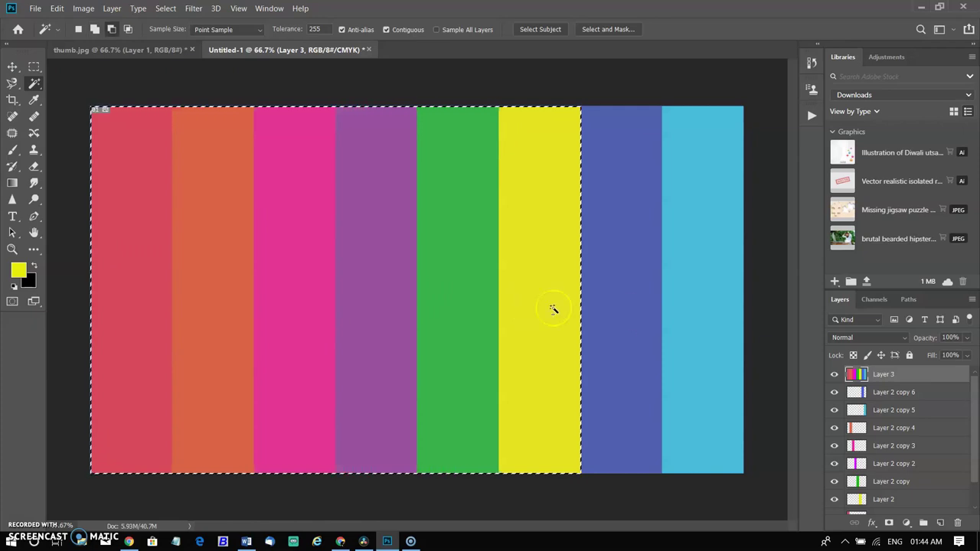
# Apply the Magic Wand to the blue stripe beside the selected yellow stripe.
pyautogui.click(623, 306)
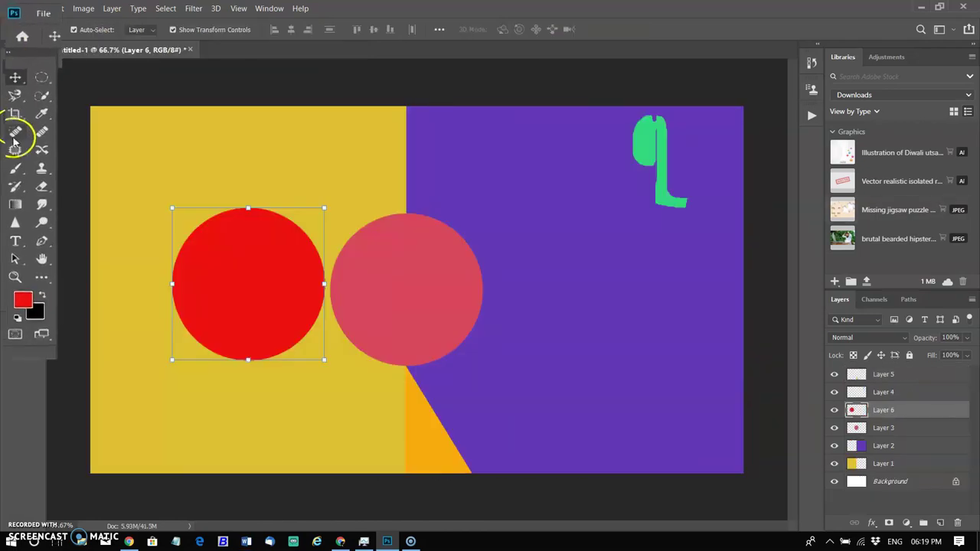
# Select the empty area around the bright red circle with the Magic Wand and invert the selection onto the circle.
pyautogui.click(26, 91)
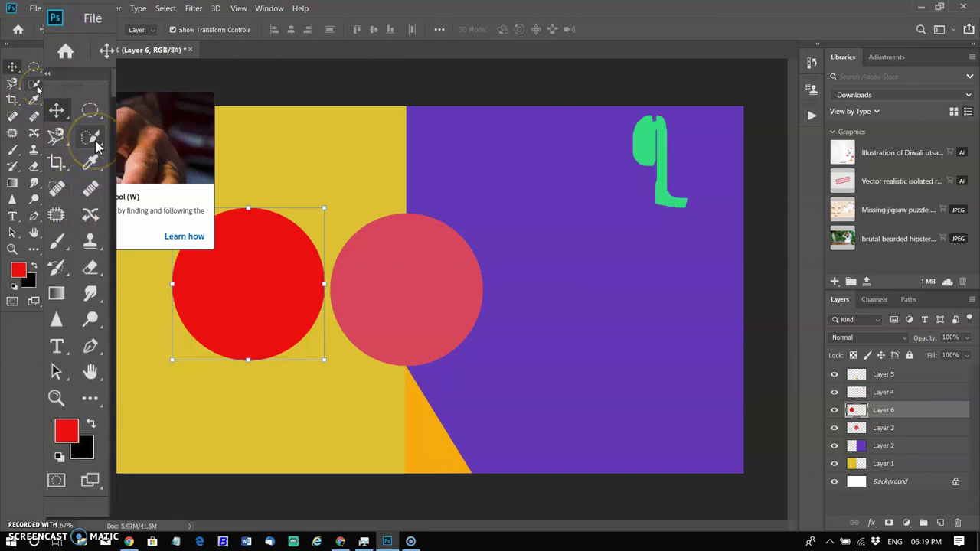
pyautogui.click(36, 86)
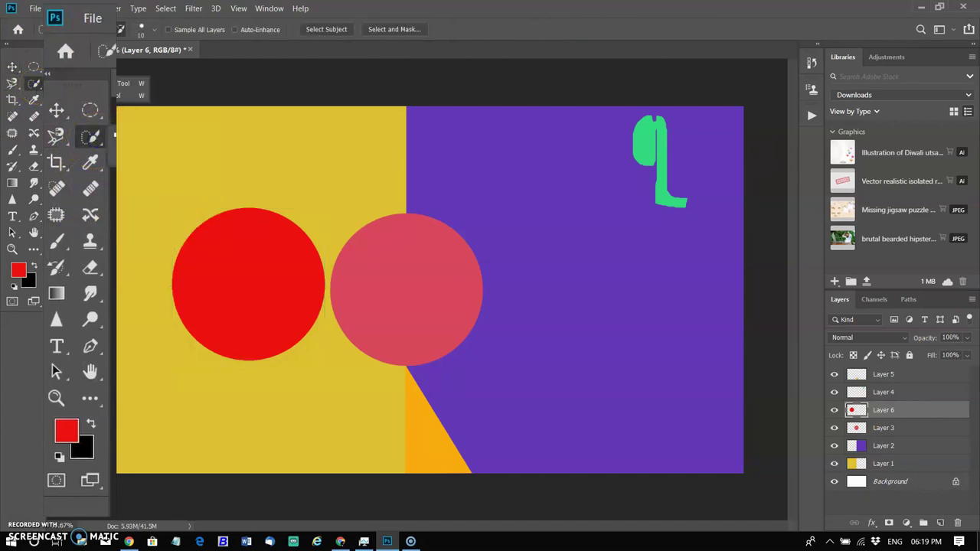
pyautogui.click(95, 96)
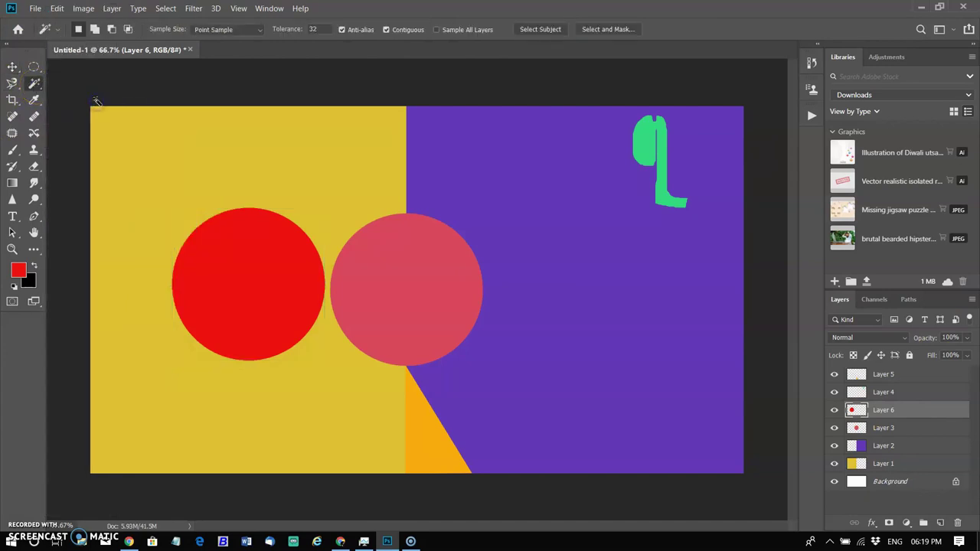
pyautogui.click(249, 202)
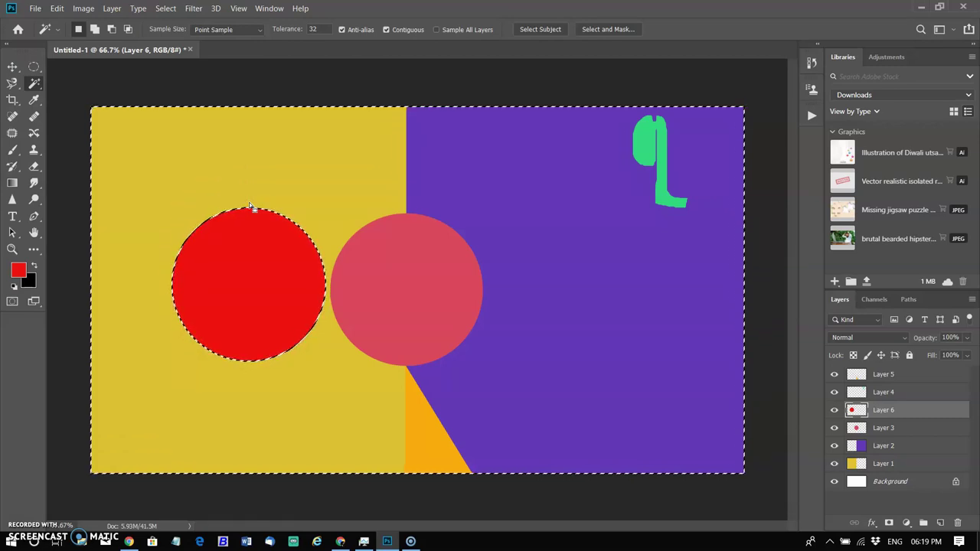
pyautogui.rightClick(204, 249)
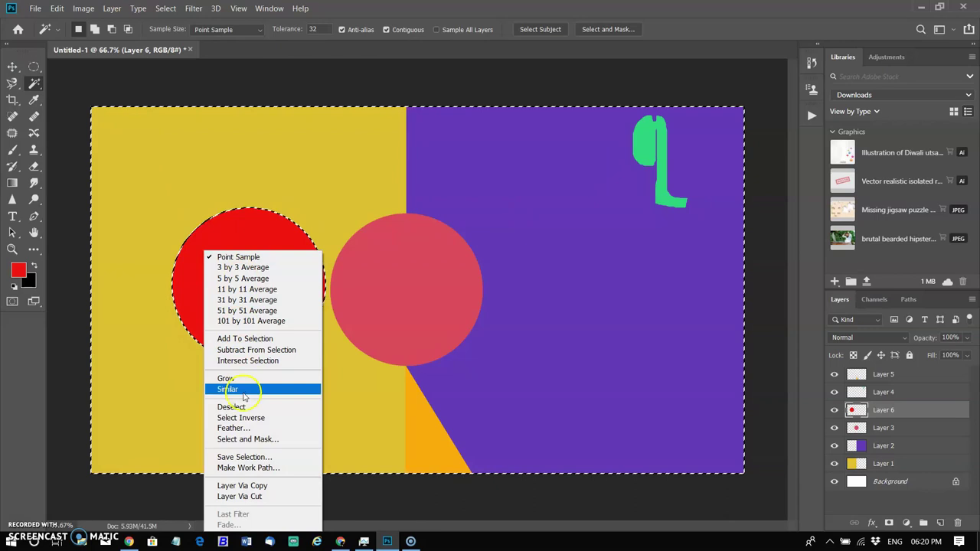
pyautogui.click(242, 418)
# Copy the selected red circle and paste it onto its own layer.
pyautogui.click(56, 8)
pyautogui.click(66, 91)
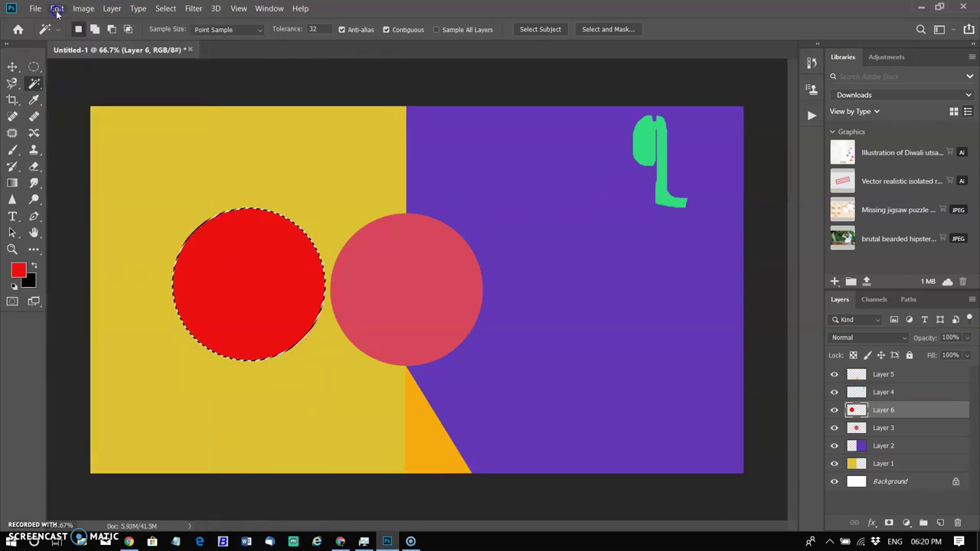
pyautogui.click(57, 8)
pyautogui.click(67, 114)
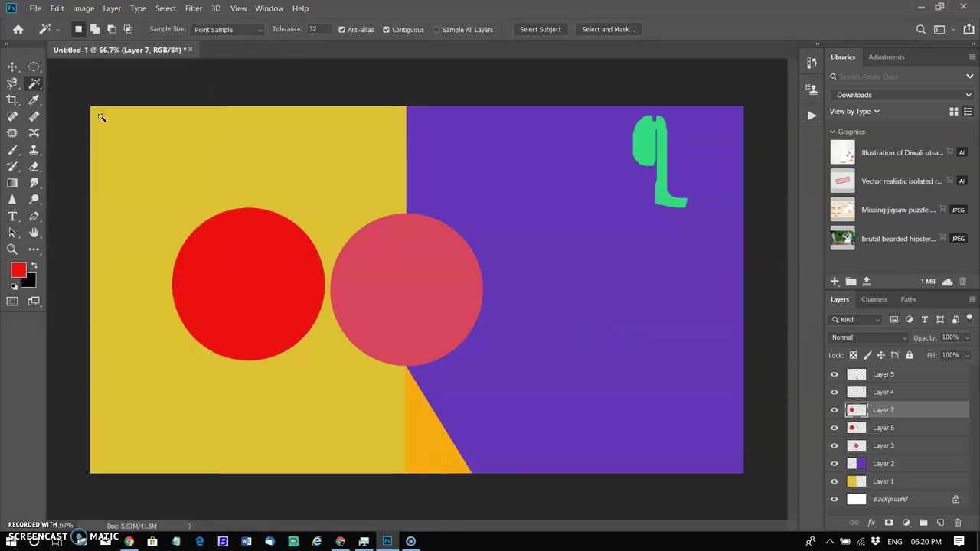
# Move the pasted circle onto the purple half beside the pink circle and fill it with dark maroon using the Paint Bucket.
pyautogui.click(12, 69)
pyautogui.click(240, 262)
pyautogui.moveTo(230, 289); pyautogui.dragTo(561, 291)
pyautogui.click(34, 250)
pyautogui.click(585, 297)
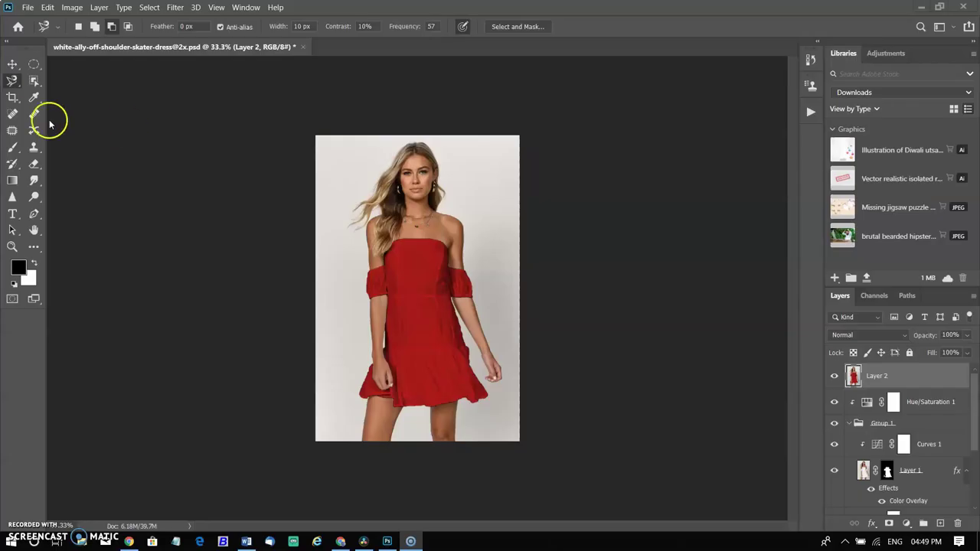
# Select the woman in the red dress with the Quick Selection tool, from her hair down to her legs.
pyautogui.click(37, 84)
pyautogui.click(108, 96)
pyautogui.scroll(3, 414, 142)
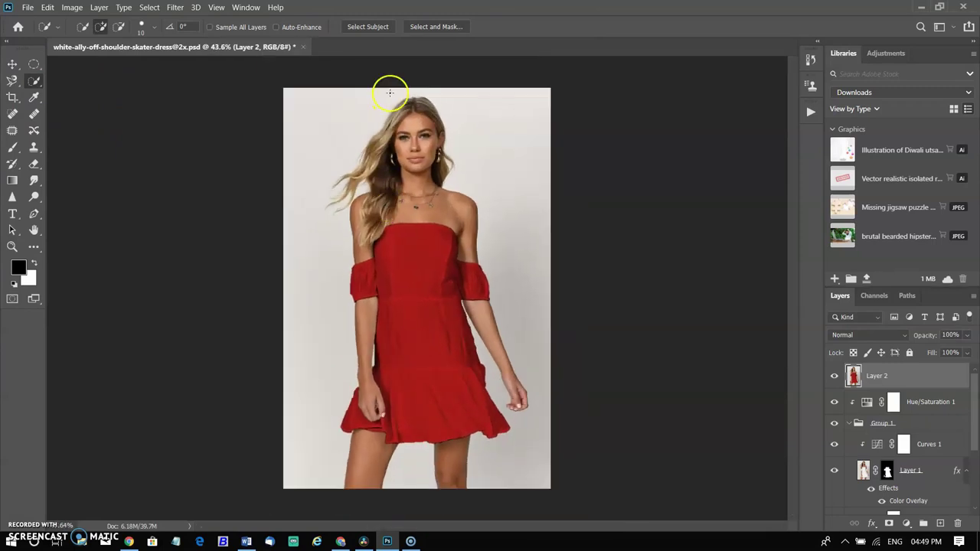
pyautogui.moveTo(389, 91)
pyautogui.mouseDown()
pyautogui.moveTo(368, 190)
pyautogui.moveTo(413, 406)
pyautogui.moveTo(429, 425)
pyautogui.moveTo(376, 464)
pyautogui.moveTo(466, 473)
pyautogui.moveTo(395, 477)
pyautogui.moveTo(431, 465)
pyautogui.moveTo(418, 464)
pyautogui.mouseUp()
pyautogui.moveTo(420, 90); pyautogui.dragTo(393, 100)
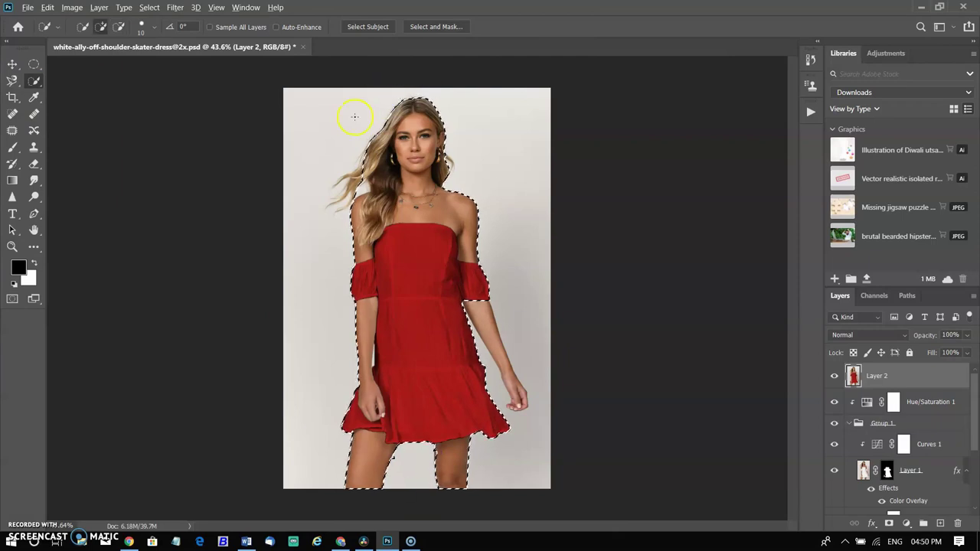
pyautogui.scroll(5, 531, 248)
pyautogui.scroll(-4, 439, 295)
pyautogui.scroll(1, 440, 295)
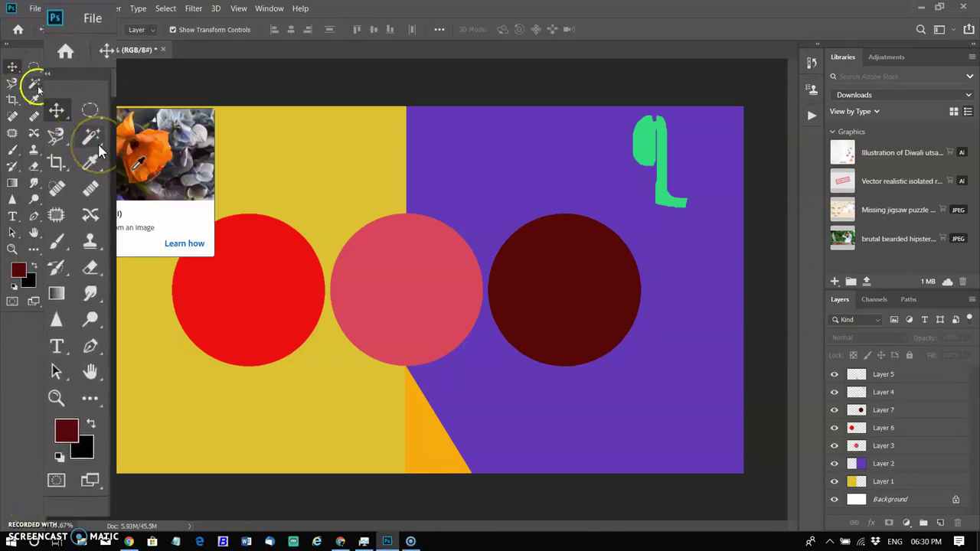
# Select the orange triangle on Layer 5 with the Quick Selection tool.
pyautogui.click(33, 83)
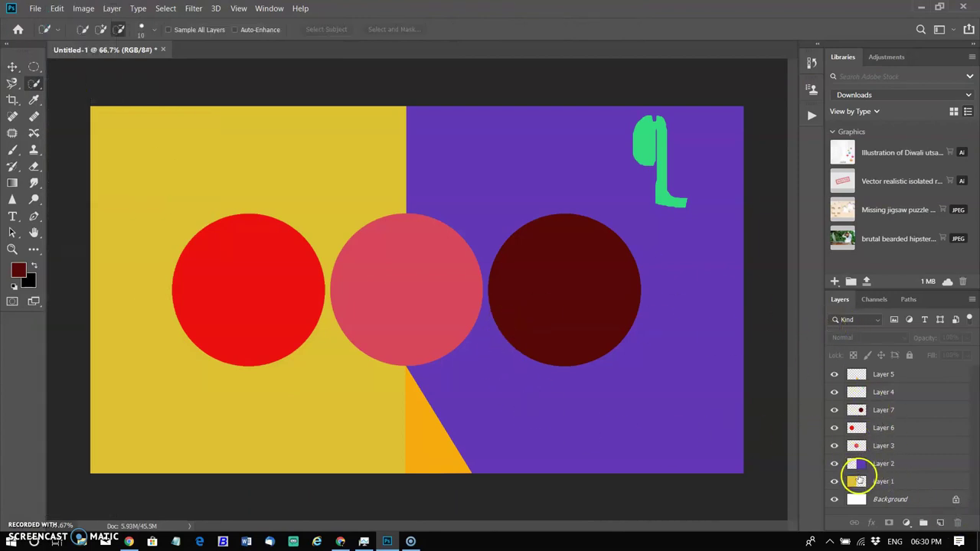
pyautogui.click(862, 376)
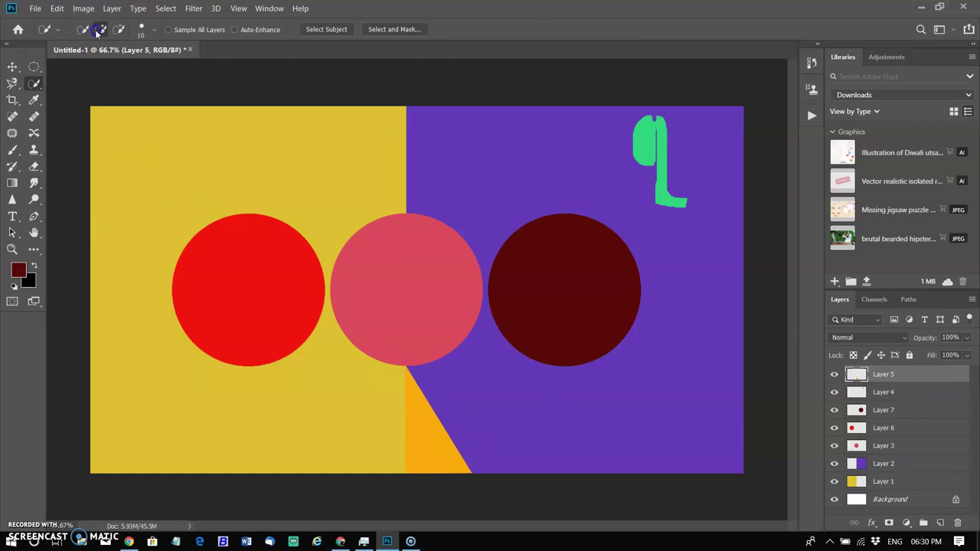
pyautogui.scroll(4, 399, 412)
pyautogui.click(407, 357)
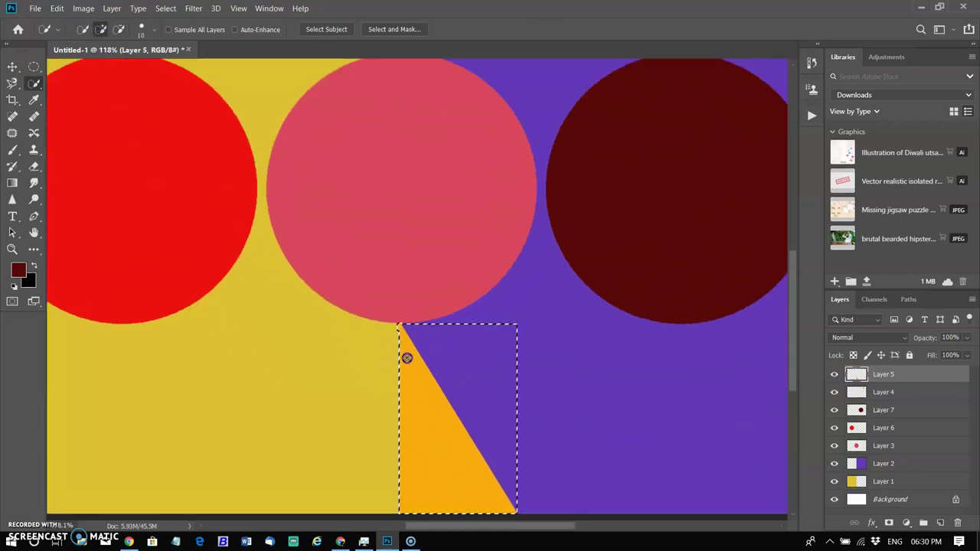
pyautogui.scroll(-4, 271, 416)
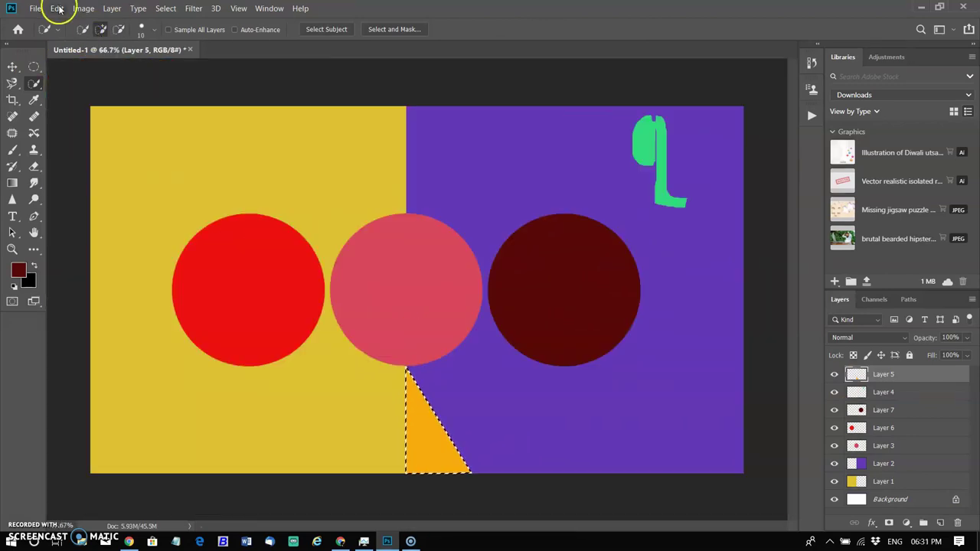
# Copy the orange triangle, paste it onto its own layer, and move the copy above the pink circle to the canvas's upper edge.
pyautogui.click(56, 9)
pyautogui.click(69, 91)
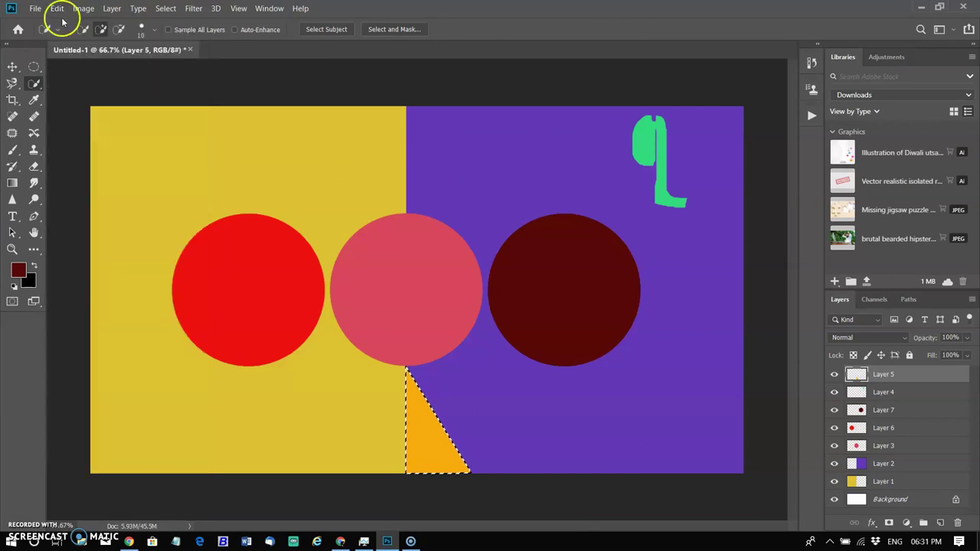
pyautogui.click(57, 8)
pyautogui.click(79, 116)
pyautogui.click(12, 67)
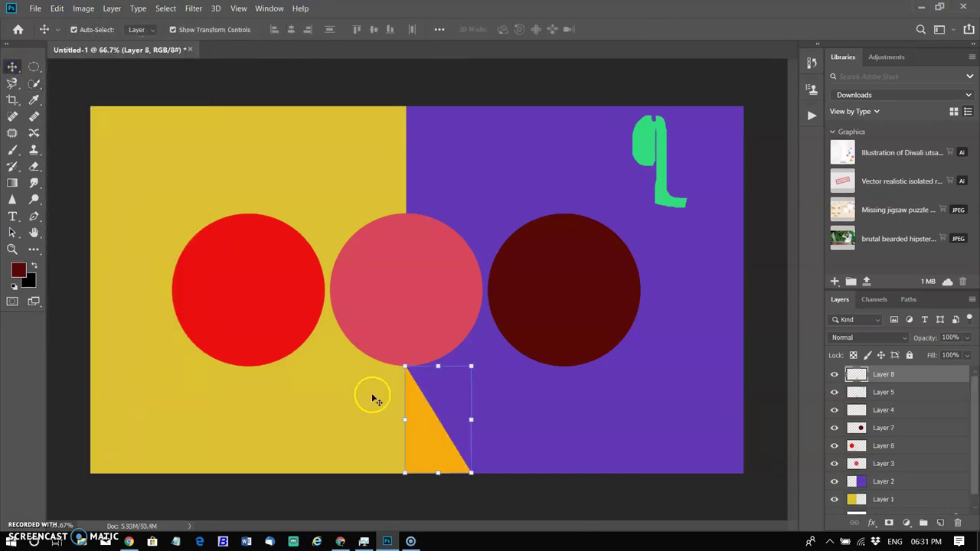
pyautogui.moveTo(456, 440); pyautogui.dragTo(428, 190)
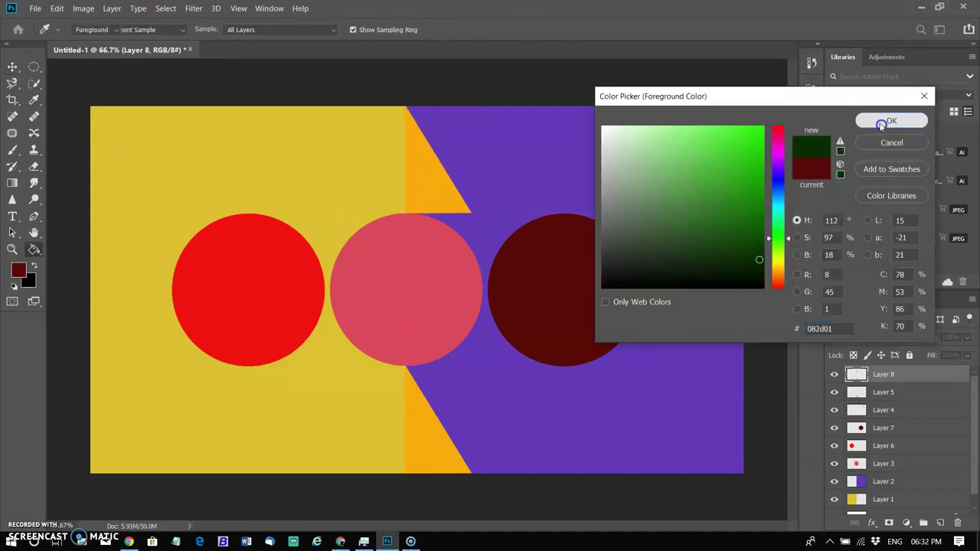
# Set the foreground colour to dark green 082d01 and fill the copied triangle with it.
pyautogui.click(881, 122)
pyautogui.click(426, 158)
# Flip the dark green triangle horizontally and move it below the pink circle, against the vertical edge of the orange triangle.
pyautogui.press('v')
pyautogui.click(457, 151)
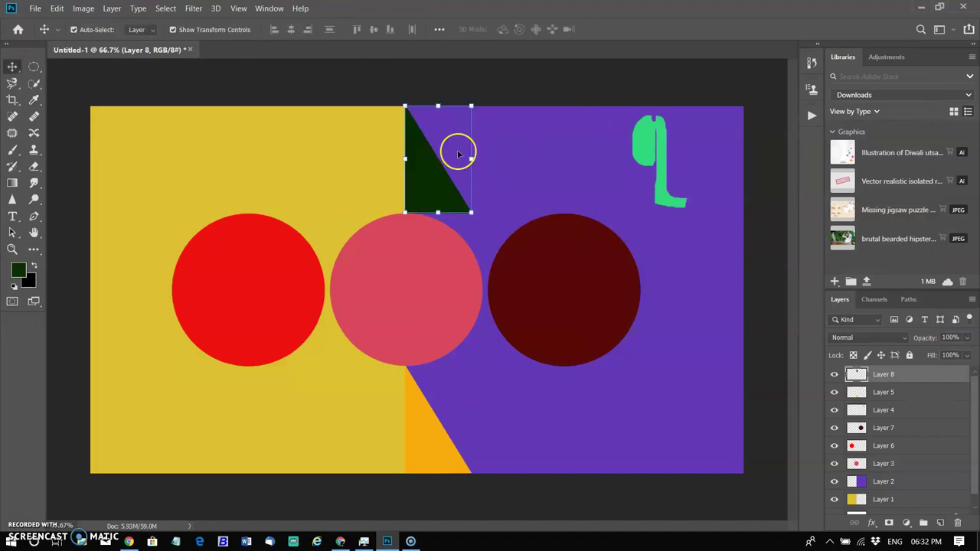
pyautogui.rightClick(438, 169)
pyautogui.click(490, 330)
pyautogui.press('Return')
pyautogui.moveTo(454, 183); pyautogui.dragTo(388, 441)
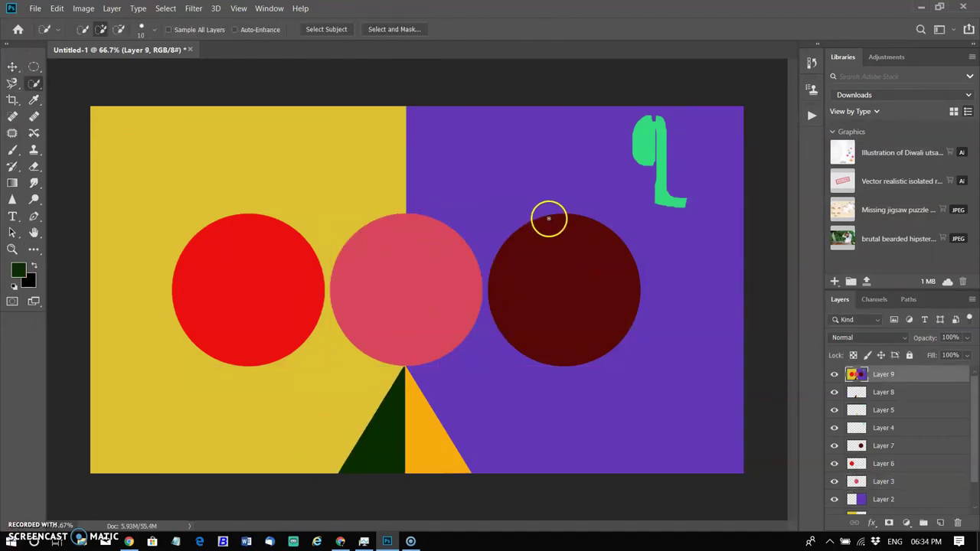
# Select the dark maroon circle with the Quick Selection tool and add the pink and bright red circles to the selection.
pyautogui.moveTo(545, 217); pyautogui.dragTo(582, 253)
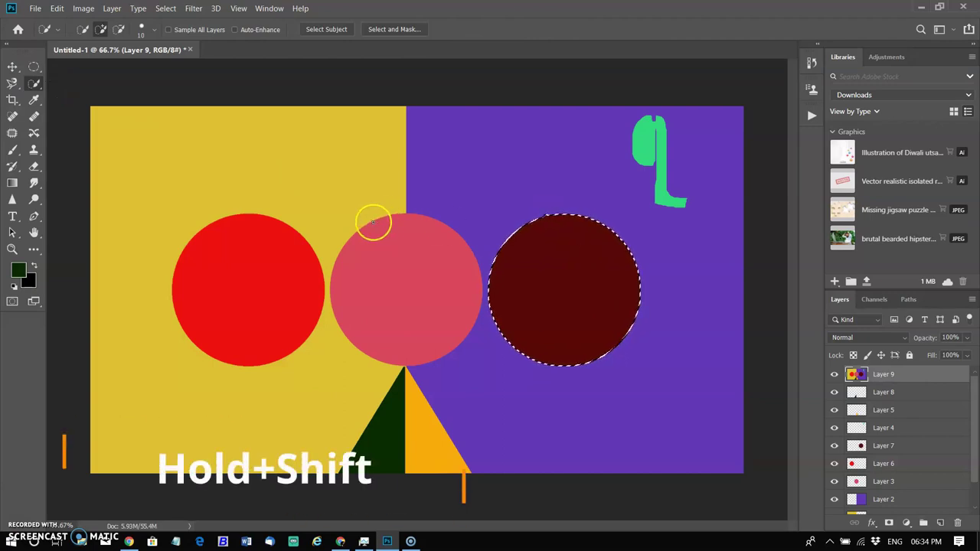
pyautogui.keyDown('shift'); pyautogui.click(374, 225); pyautogui.keyUp('shift')
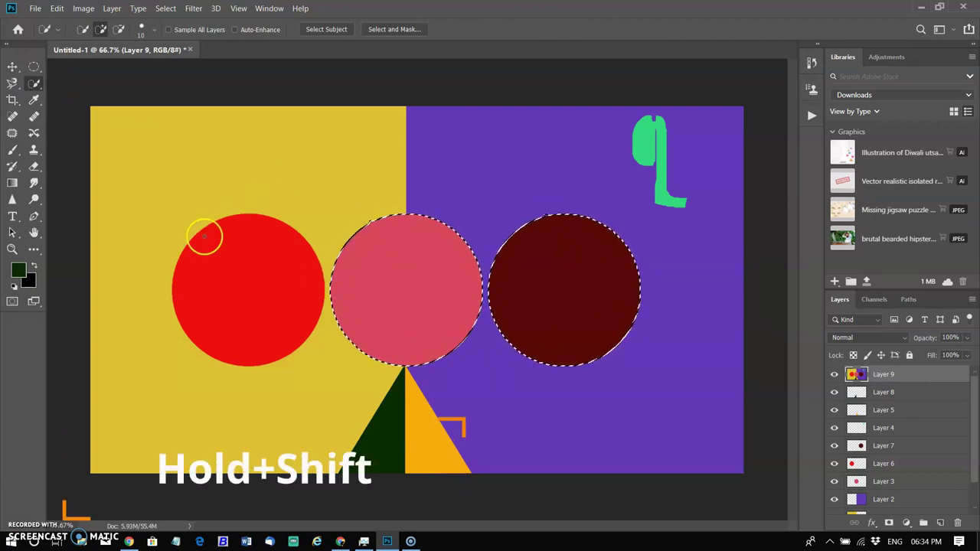
pyautogui.keyDown('shift'); pyautogui.click(201, 229); pyautogui.keyUp('shift')
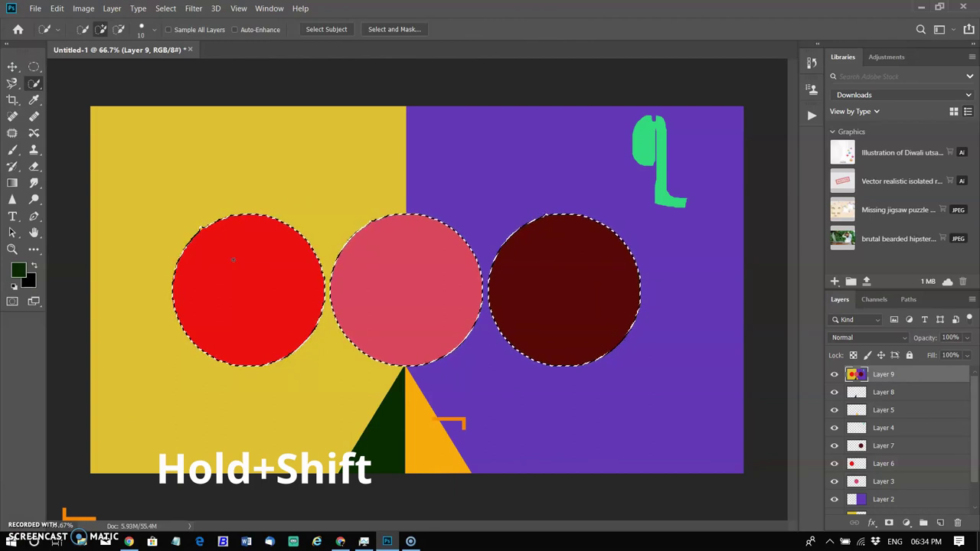
# Subtract the area outside the bright red circle's edge from the selection with the Quick Selection tool.
pyautogui.scroll(4, 193, 228)
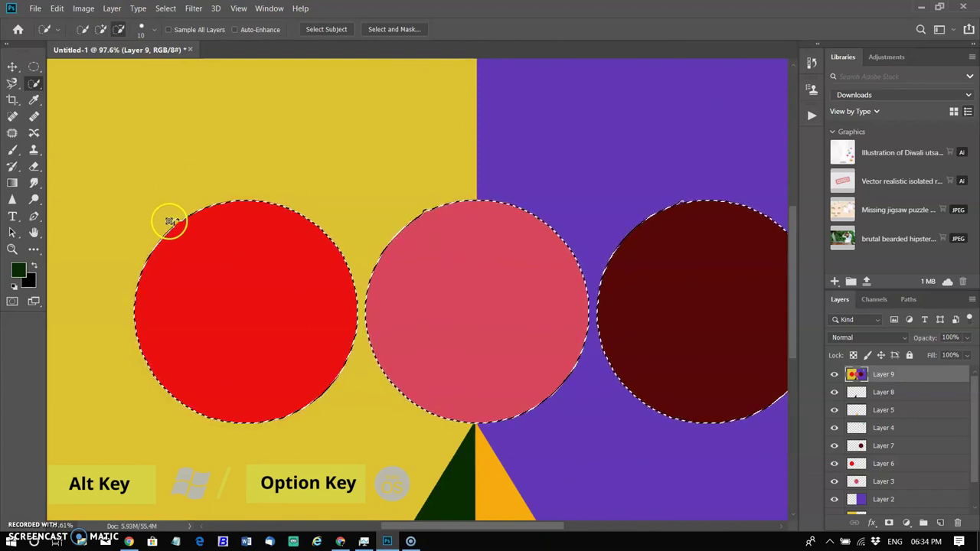
pyautogui.press('alt')
pyautogui.click(140, 245)
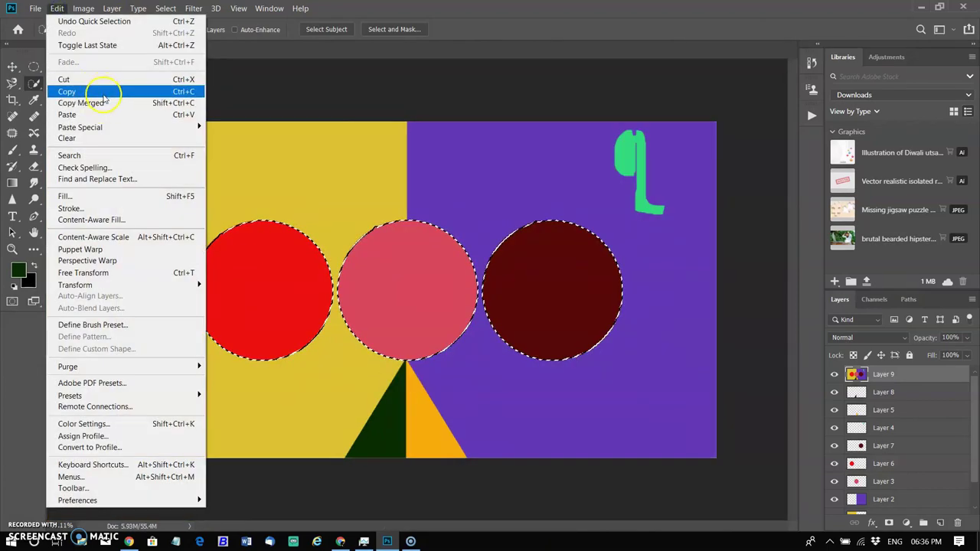
# Copy and cut the three selected circles, paste them onto a new layer, and place them lower, overlapping the original row.
pyautogui.click(102, 94)
pyautogui.click(57, 9)
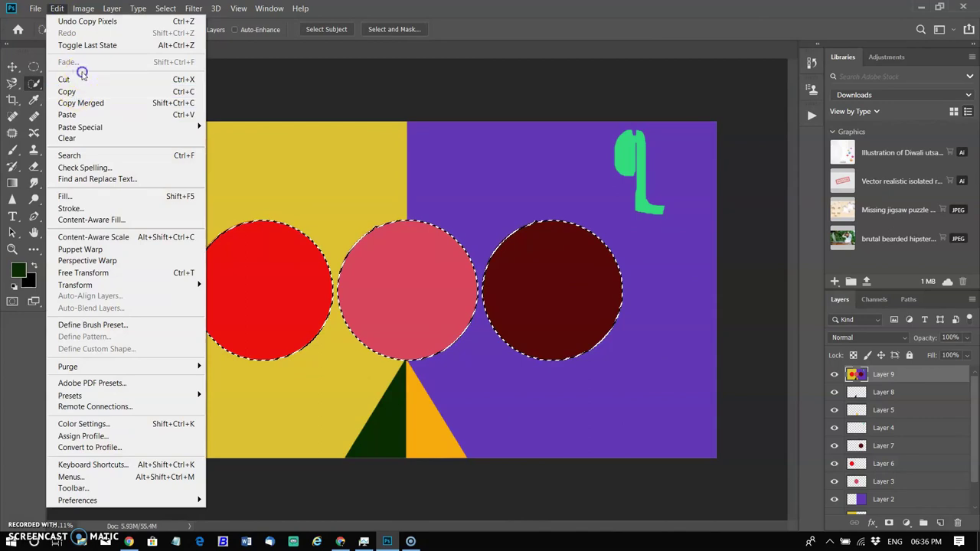
pyautogui.click(82, 79)
pyautogui.click(54, 10)
pyautogui.click(76, 113)
pyautogui.moveTo(367, 295); pyautogui.dragTo(391, 300)
# Fill the lower red circle with dark green and the lower pink circle with orange, using Magic Wand selections.
pyautogui.press('w')
pyautogui.click(252, 383)
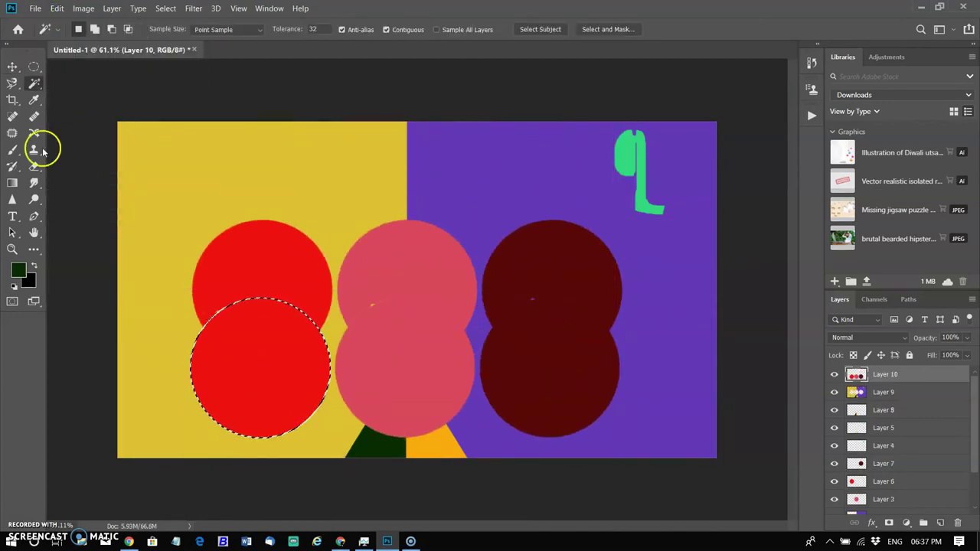
pyautogui.click(18, 270)
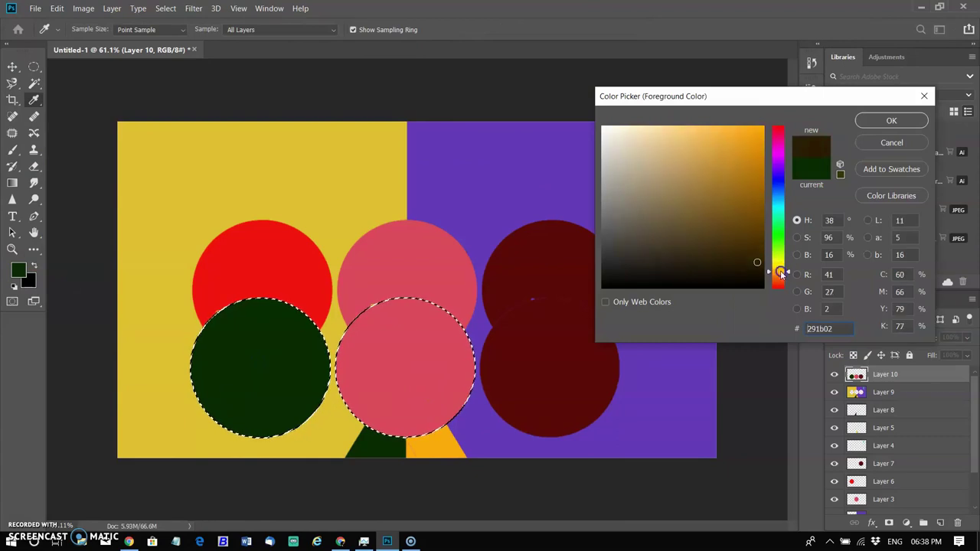
pyautogui.click(754, 134)
pyautogui.click(937, 120)
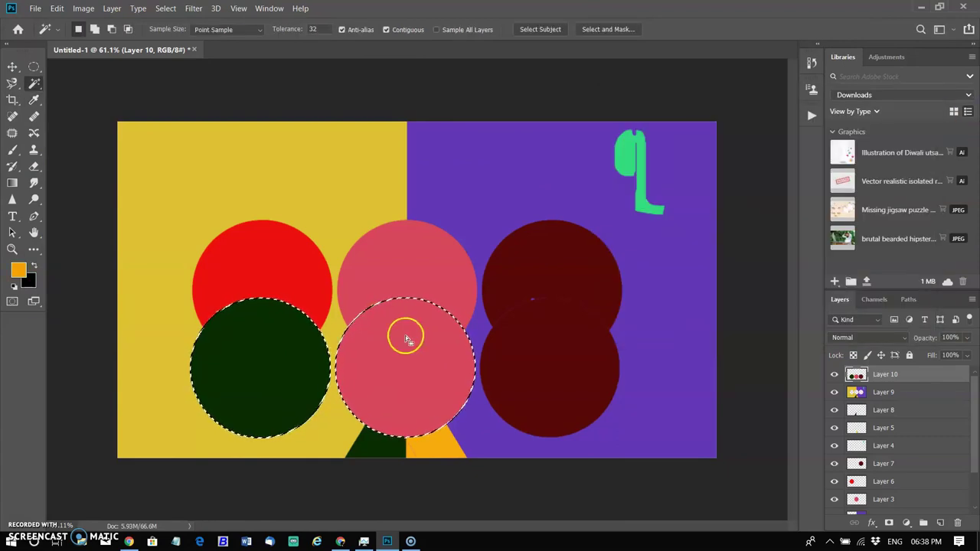
pyautogui.press('g')
pyautogui.click(437, 337)
# Select the lower maroon circle with the Magic Wand, fill it with pinkish red using the Paint Bucket, and deselect it.
pyautogui.click(34, 84)
pyautogui.click(551, 368)
pyautogui.click(17, 268)
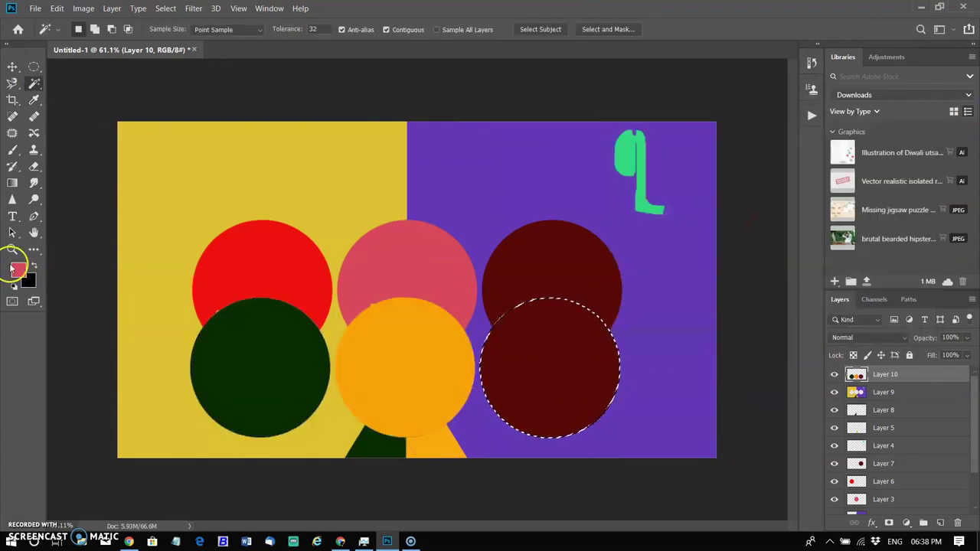
pyautogui.click(34, 249)
pyautogui.click(551, 367)
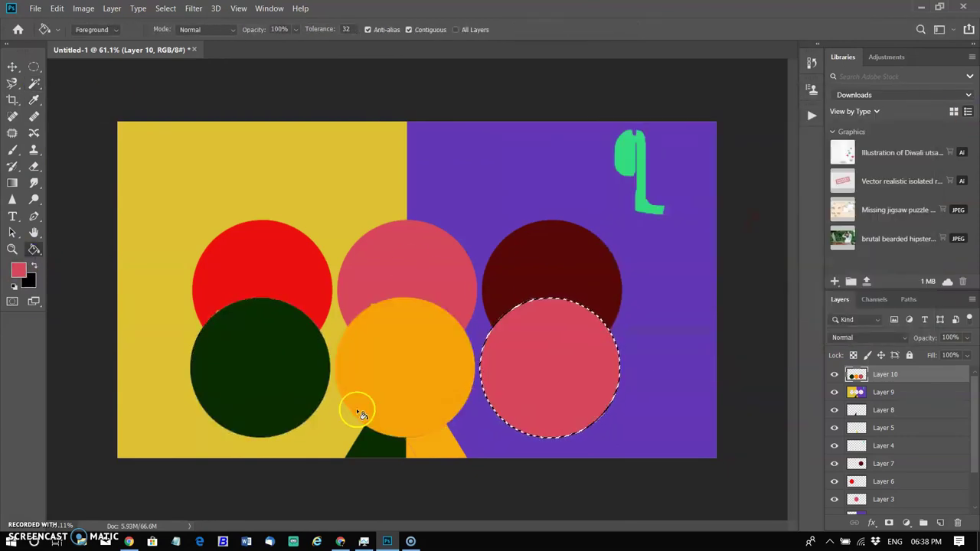
pyautogui.hotkey('ctrl', 'd')
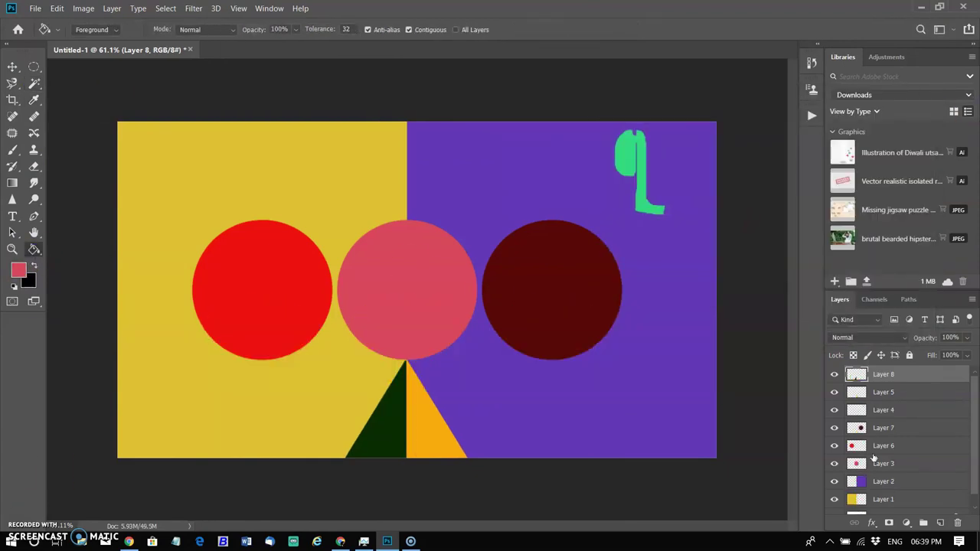
# Delete Layer 4, which holds the bright green shape on the purple half.
pyautogui.scroll(-1, 873, 458)
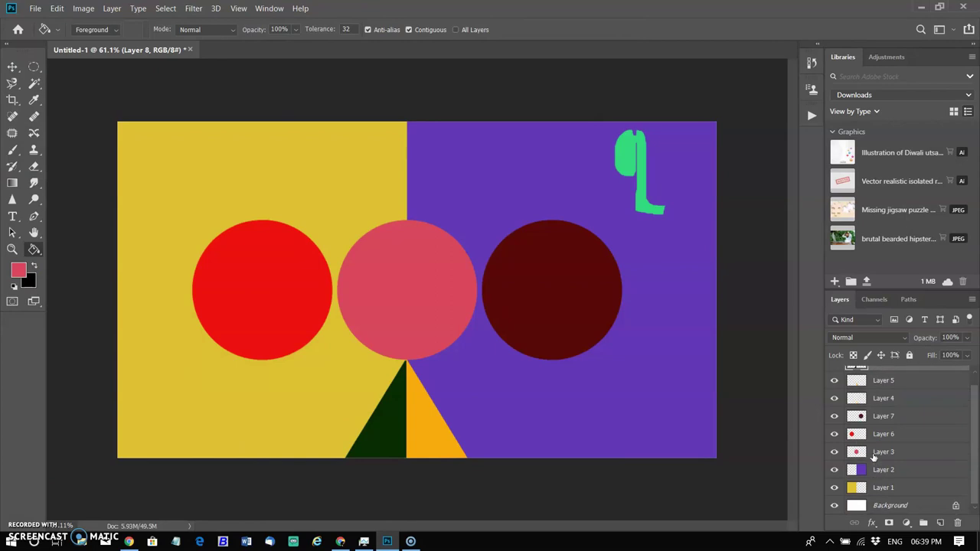
pyautogui.click(859, 398)
pyautogui.press('Delete')
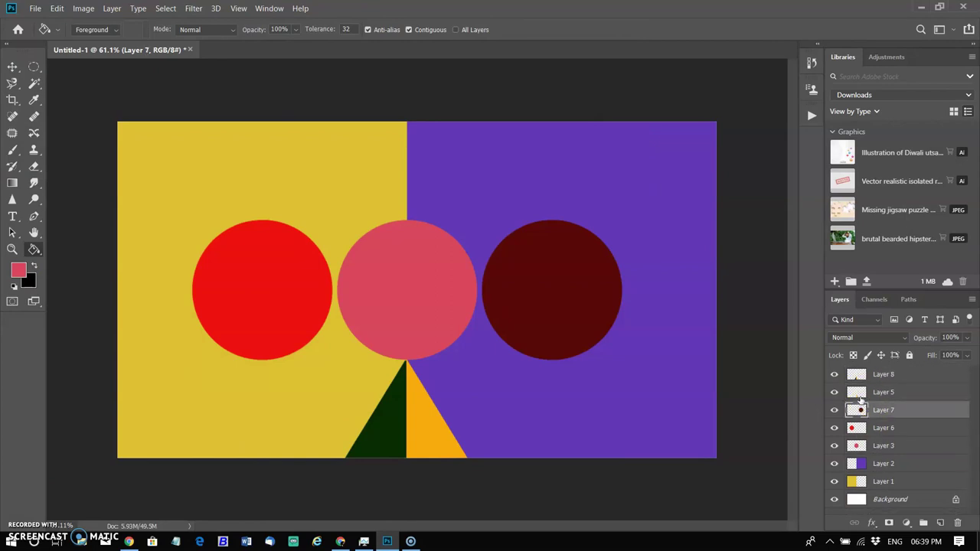
# Stamp all visible layers onto a new layer above Layer 8, and Quick Select the three circles, subtracting the gaps between them.
pyautogui.click(916, 375)
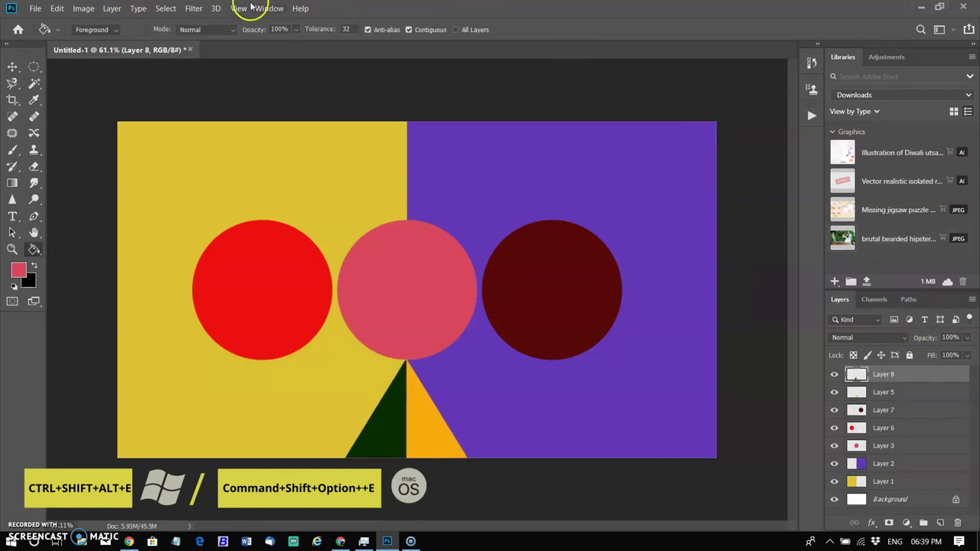
pyautogui.press('w')
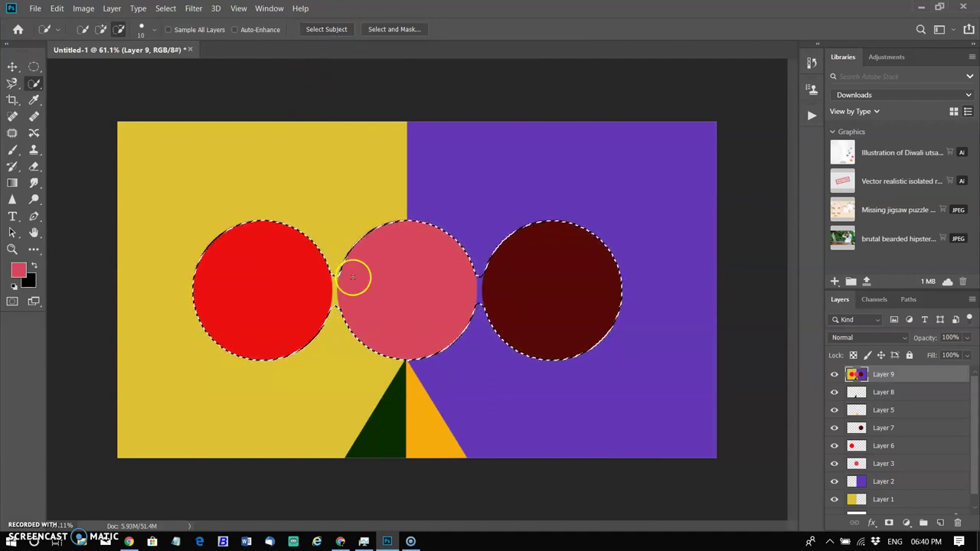
pyautogui.scroll(1, 390, 370)
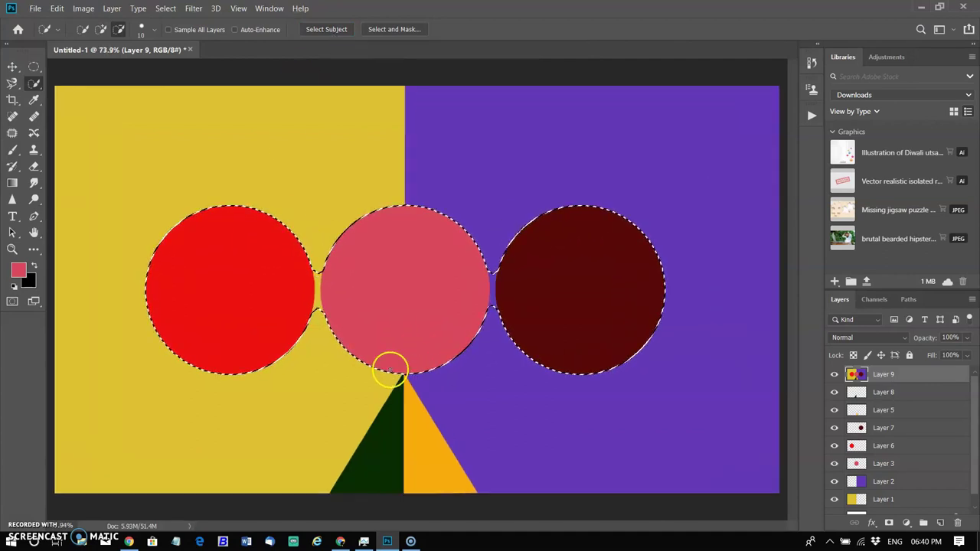
pyautogui.scroll(1, 389, 371)
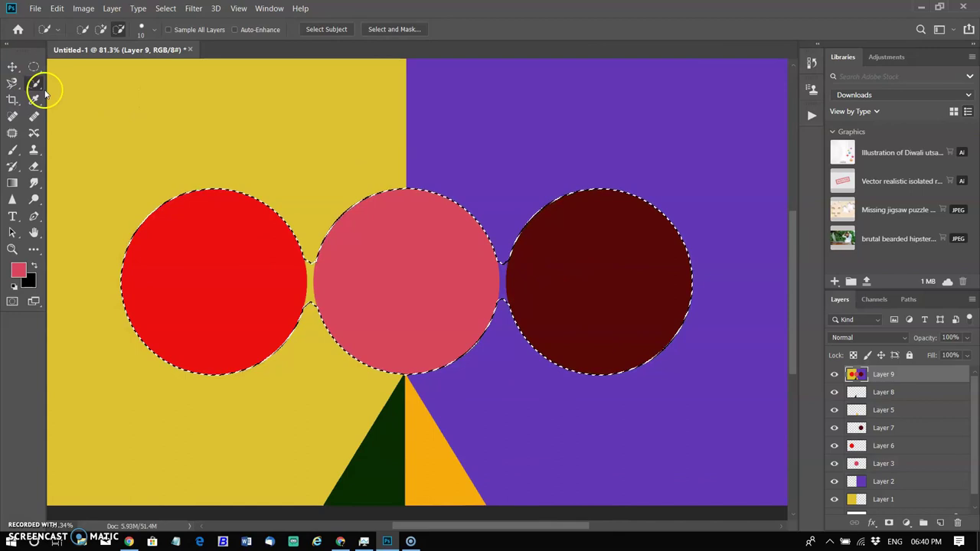
pyautogui.scroll(-3, 479, 284)
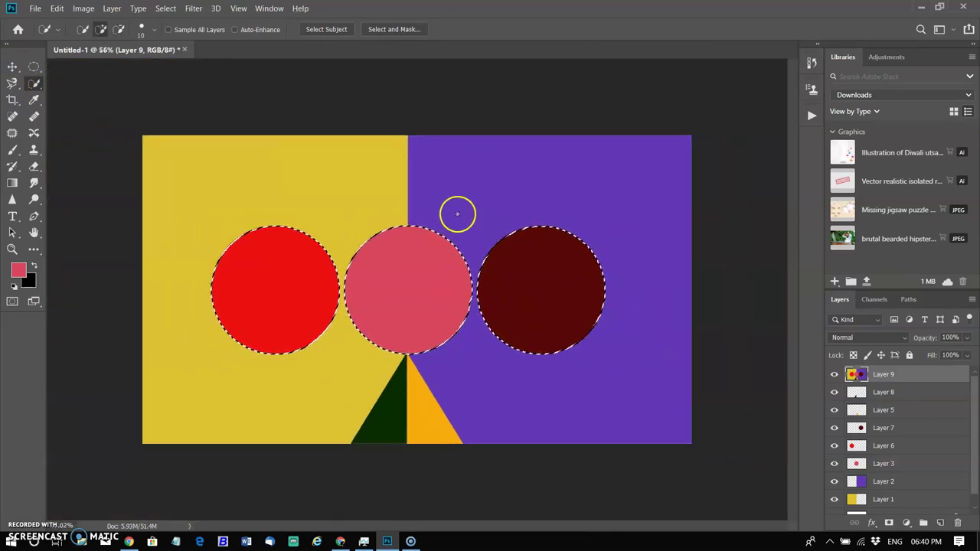
# Copy the three selected circles and paste them onto a new layer.
pyautogui.click(57, 8)
pyautogui.click(67, 92)
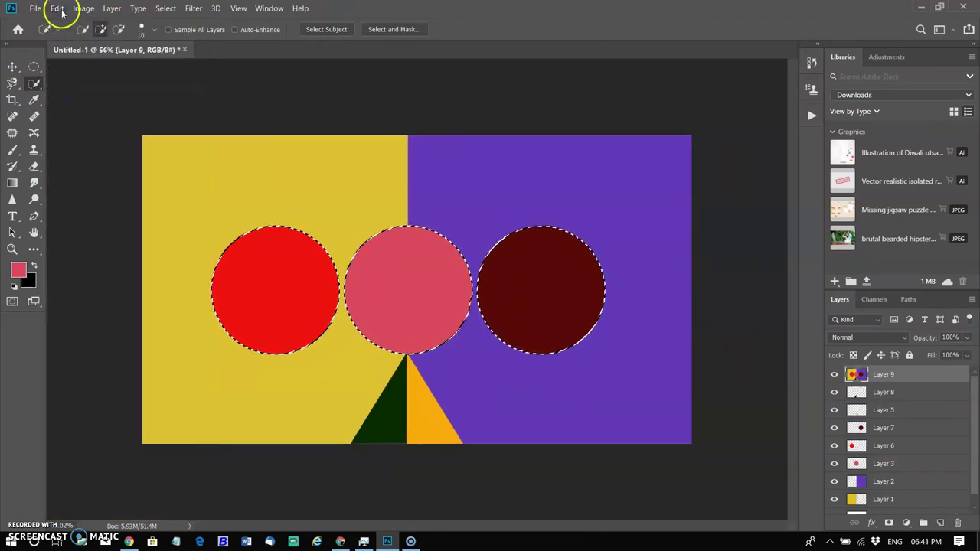
pyautogui.click(56, 8)
pyautogui.click(83, 115)
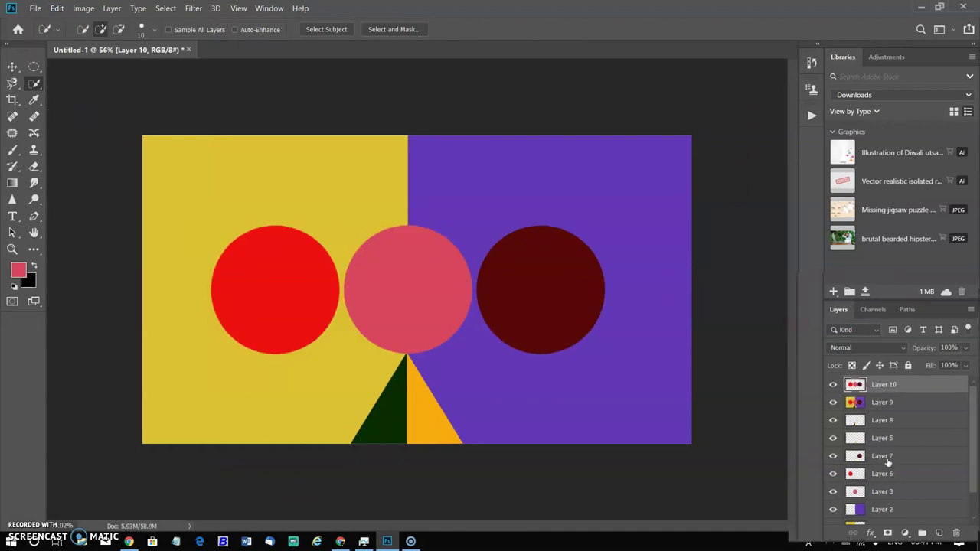
# Create a layer group containing Layer 8 and move the layers beneath it, starting with Layer 5, into the group.
pyautogui.click(922, 413)
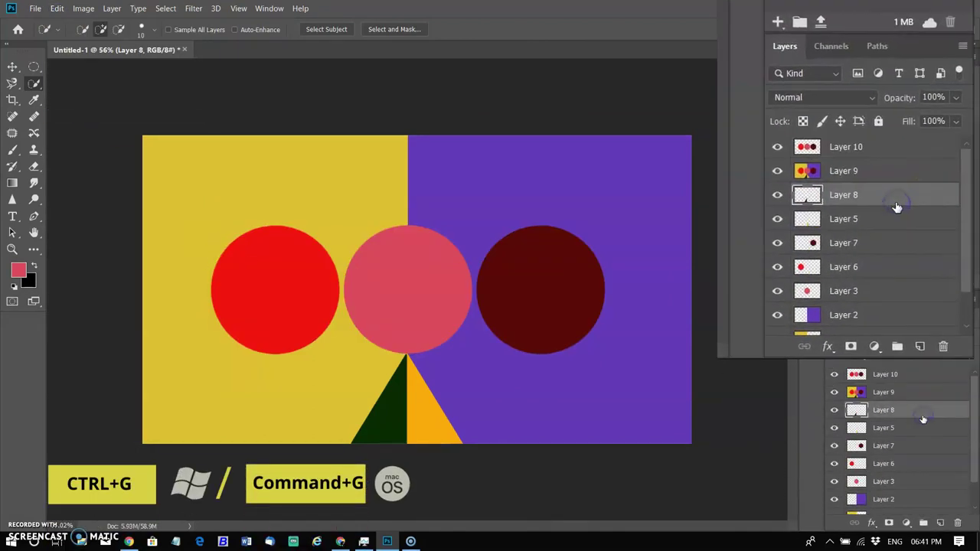
pyautogui.click(923, 523)
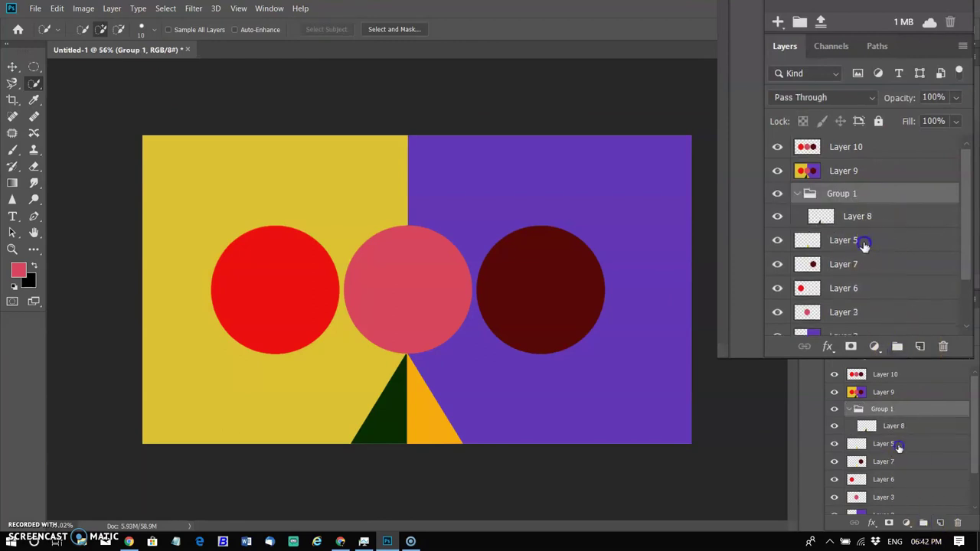
pyautogui.moveTo(900, 445); pyautogui.dragTo(902, 429)
pyautogui.moveTo(919, 462); pyautogui.dragTo(919, 446)
pyautogui.moveTo(926, 480); pyautogui.dragTo(924, 461)
pyautogui.scroll(-3, 922, 474)
pyautogui.moveTo(915, 452); pyautogui.dragTo(915, 437)
pyautogui.moveTo(911, 490); pyautogui.dragTo(912, 464)
pyautogui.moveTo(922, 506); pyautogui.dragTo(923, 492)
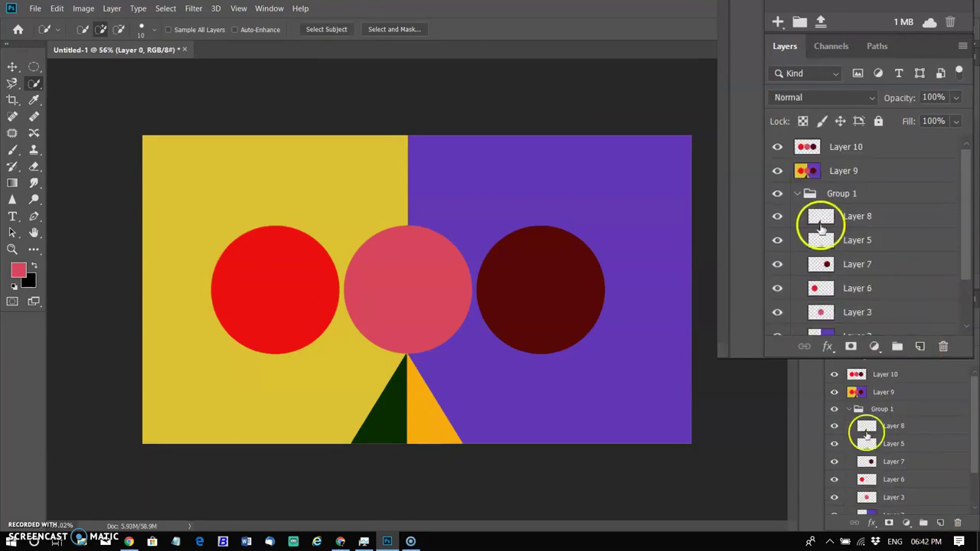
# Toggle the visibility of Layer 9, try moving the circles with the Move tool, and select Layer 10.
pyautogui.click(836, 393)
pyautogui.press('v')
pyautogui.moveTo(398, 282)
pyautogui.mouseDown()
pyautogui.moveTo(566, 343)
pyautogui.moveTo(396, 219)
pyautogui.moveTo(400, 292)
pyautogui.moveTo(437, 277)
pyautogui.moveTo(409, 278)
pyautogui.mouseUp()
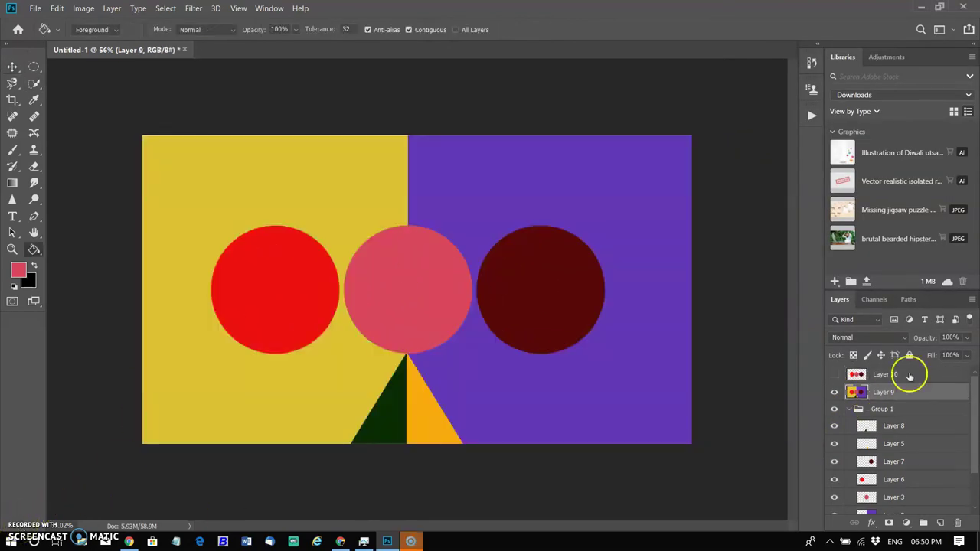
pyautogui.click(907, 376)
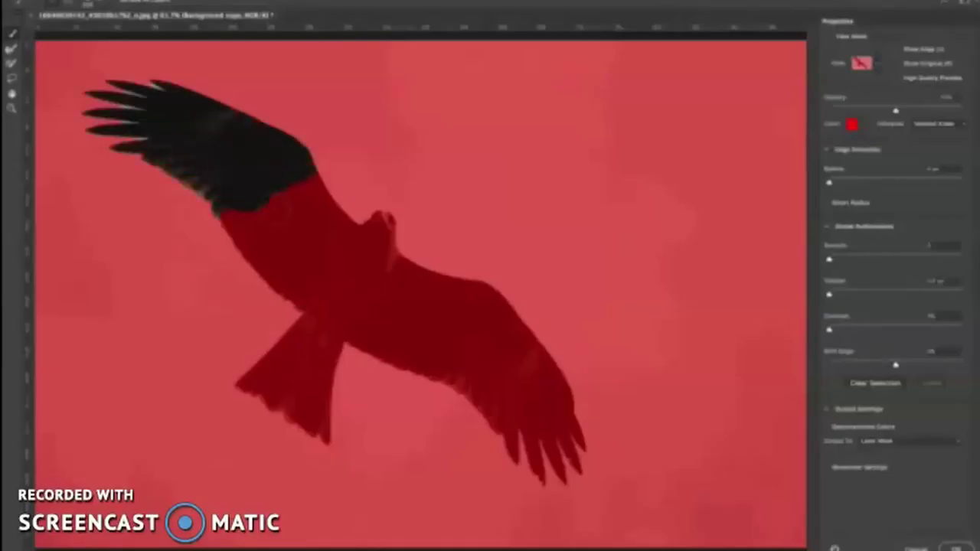
# Brush over the flying bird's body and wings in Select and Mask to add the whole bird to the selection.
pyautogui.moveTo(281, 208); pyautogui.dragTo(426, 311)
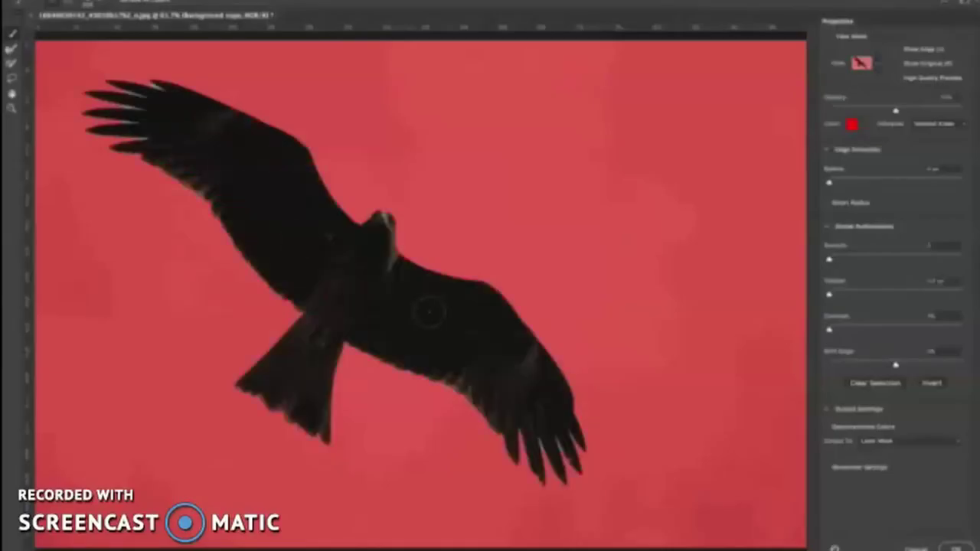
pyautogui.moveTo(191, 134); pyautogui.dragTo(426, 311)
pyautogui.moveTo(115, 99)
pyautogui.mouseDown()
pyautogui.moveTo(172, 119)
pyautogui.moveTo(280, 184)
pyautogui.moveTo(426, 311)
pyautogui.mouseUp()
pyautogui.moveTo(122, 103)
pyautogui.mouseDown()
pyautogui.moveTo(173, 119)
pyautogui.moveTo(279, 183)
pyautogui.moveTo(426, 311)
pyautogui.mouseUp()
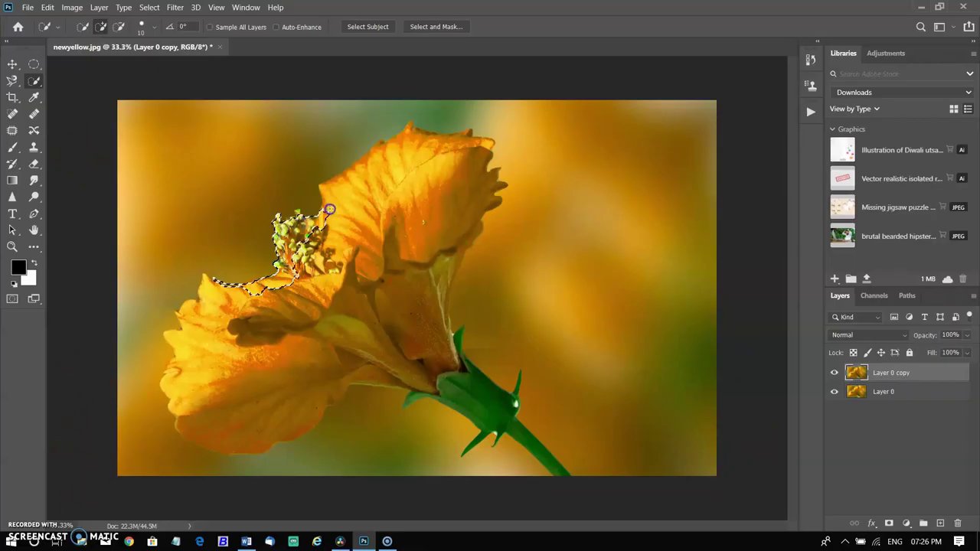
# Select the yellow flower on Layer 0 copy with the Quick Selection tool, undoing the strokes that spill into the background.
pyautogui.moveTo(324, 210)
pyautogui.mouseDown()
pyautogui.moveTo(448, 195)
pyautogui.moveTo(429, 267)
pyautogui.moveTo(346, 311)
pyautogui.moveTo(272, 338)
pyautogui.moveTo(250, 301)
pyautogui.moveTo(223, 295)
pyautogui.moveTo(202, 353)
pyautogui.moveTo(211, 414)
pyautogui.moveTo(449, 393)
pyautogui.mouseUp()
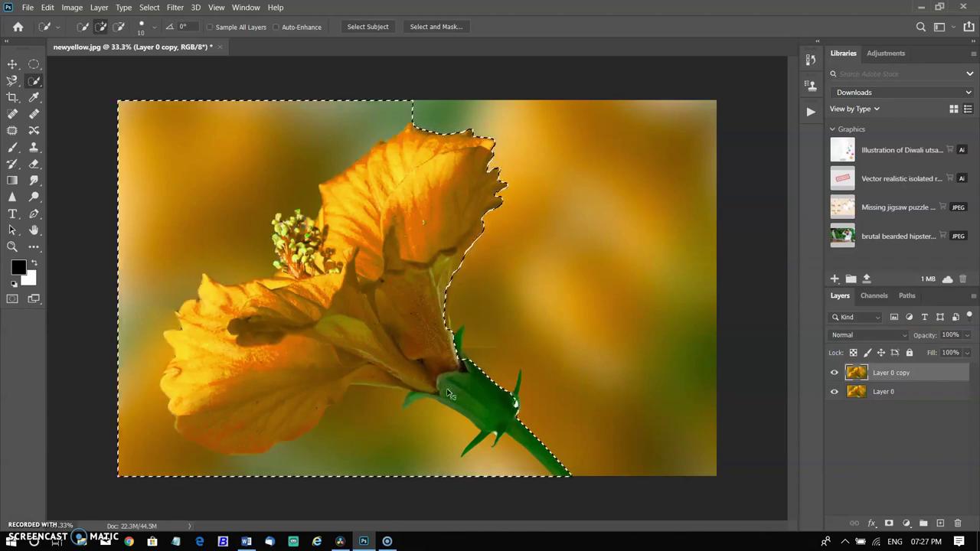
pyautogui.hotkey('ctrl', 'z')
pyautogui.click(438, 390)
pyautogui.hotkey('ctrl', 'z')
pyautogui.click(444, 391)
pyautogui.hotkey('ctrl', 'z')
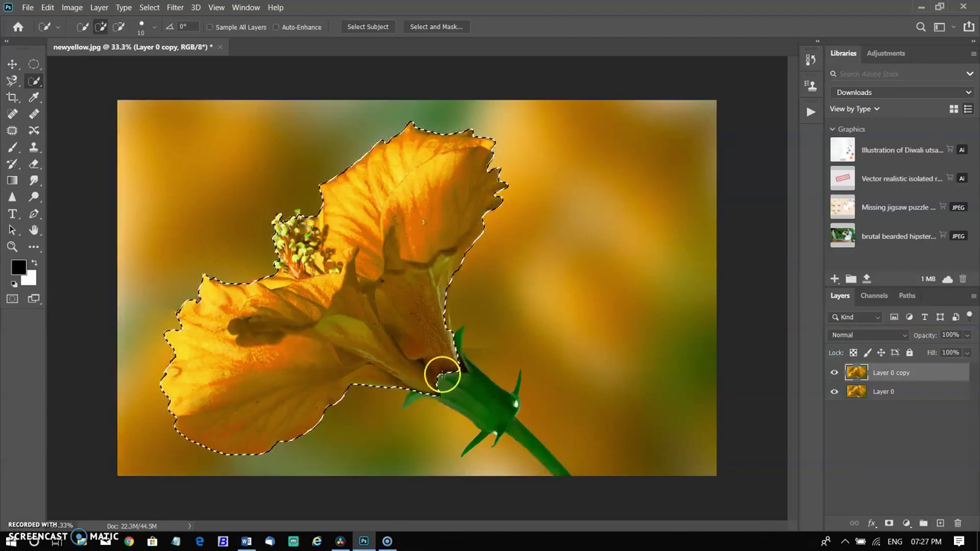
# Enter Quick Mask mode and refine the mask around the flower and stem by painting with the Brush.
pyautogui.click(12, 299)
pyautogui.click(12, 147)
pyautogui.moveTo(421, 105)
pyautogui.mouseDown()
pyautogui.moveTo(127, 376)
pyautogui.moveTo(186, 452)
pyautogui.mouseUp()
pyautogui.moveTo(389, 436)
pyautogui.mouseDown()
pyautogui.moveTo(516, 467)
pyautogui.moveTo(139, 132)
pyautogui.mouseUp()
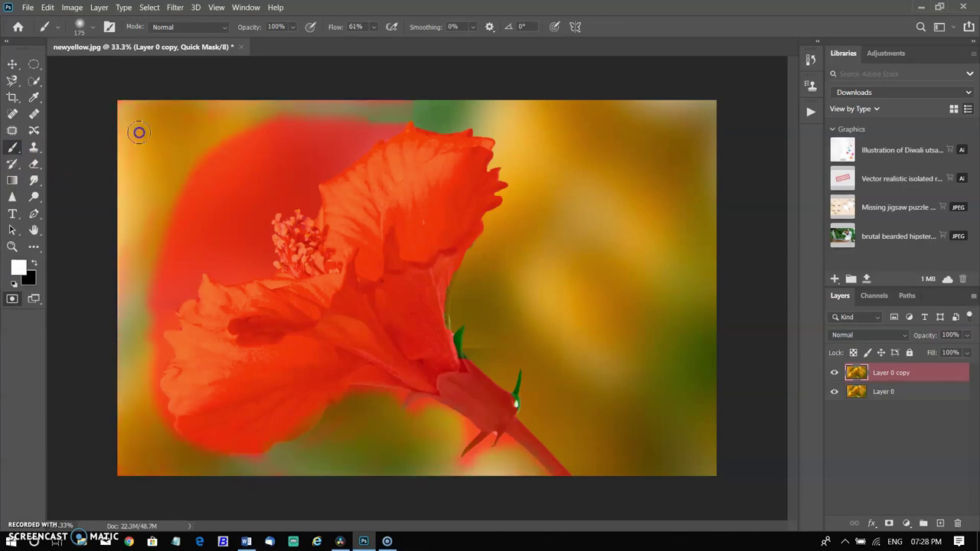
pyautogui.moveTo(377, 124); pyautogui.dragTo(168, 448)
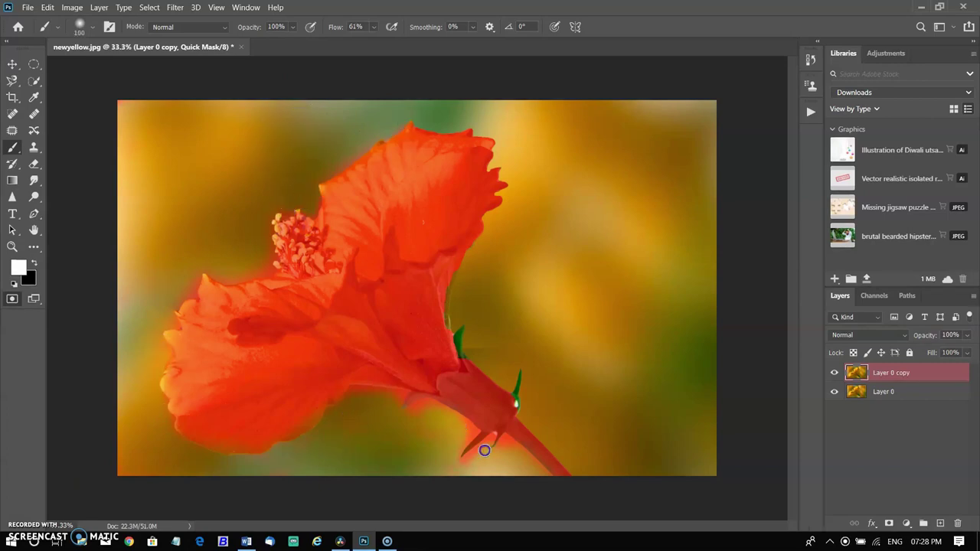
# Leave Quick Mask mode to turn the mask into a selection, then deselect the flower and undo the deselection.
pyautogui.click(12, 298)
pyautogui.press('w')
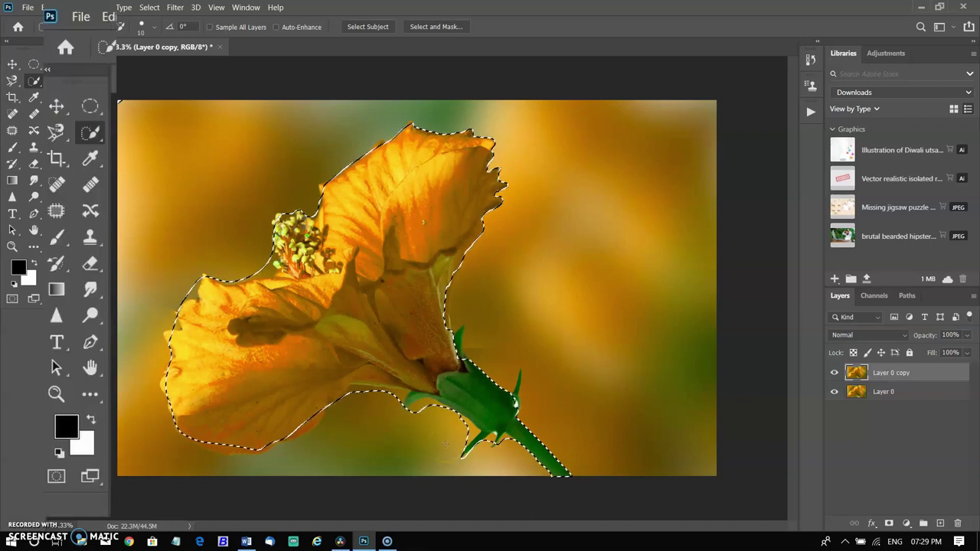
pyautogui.hotkey('ctrl', 'd')
pyautogui.hotkey('ctrl', 'z')
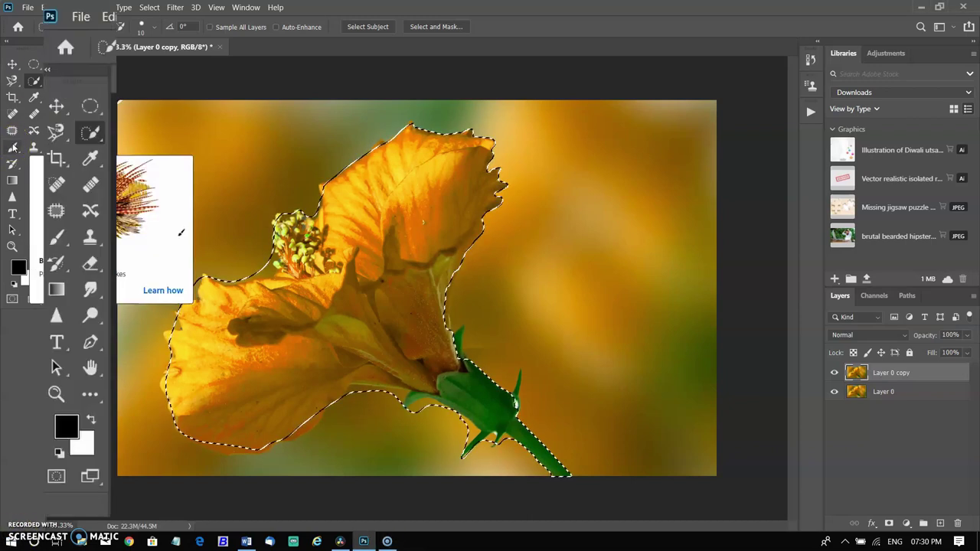
# Set the Brush size to 23 px and return to Quick Mask mode on the flower selection.
pyautogui.press('b')
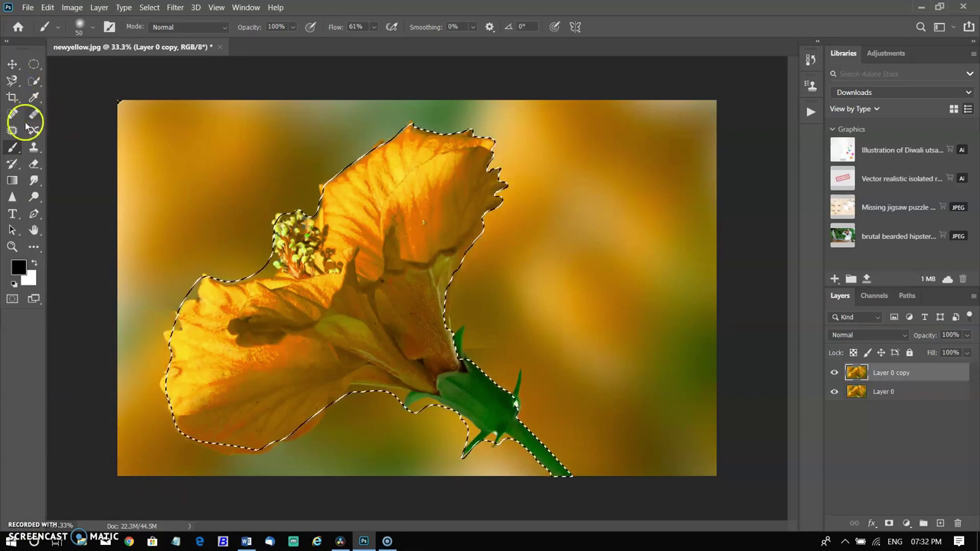
pyautogui.click(89, 31)
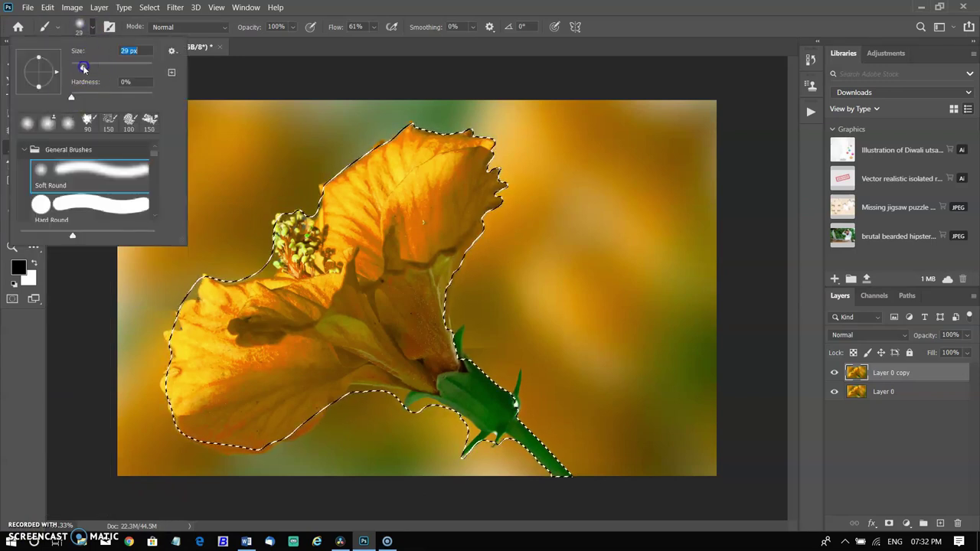
pyautogui.click(66, 363)
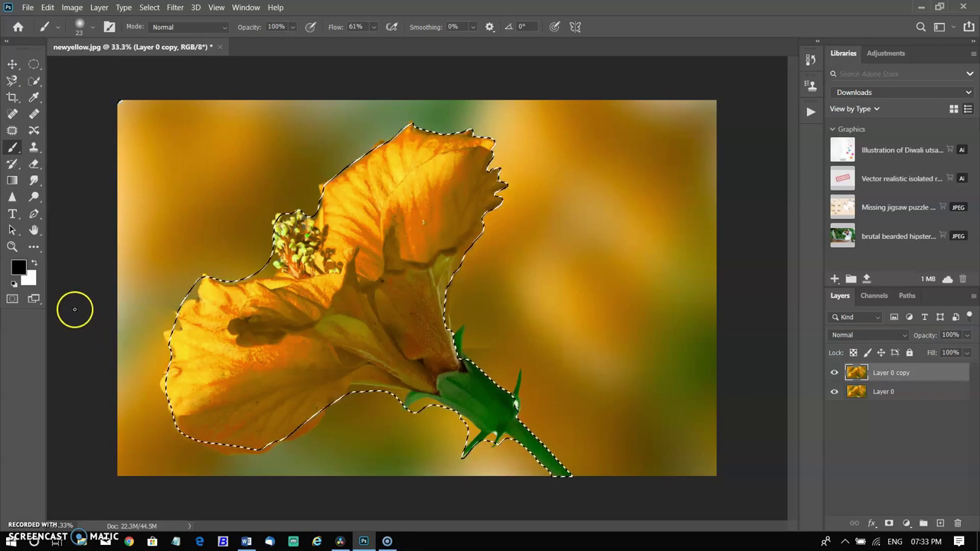
pyautogui.click(34, 262)
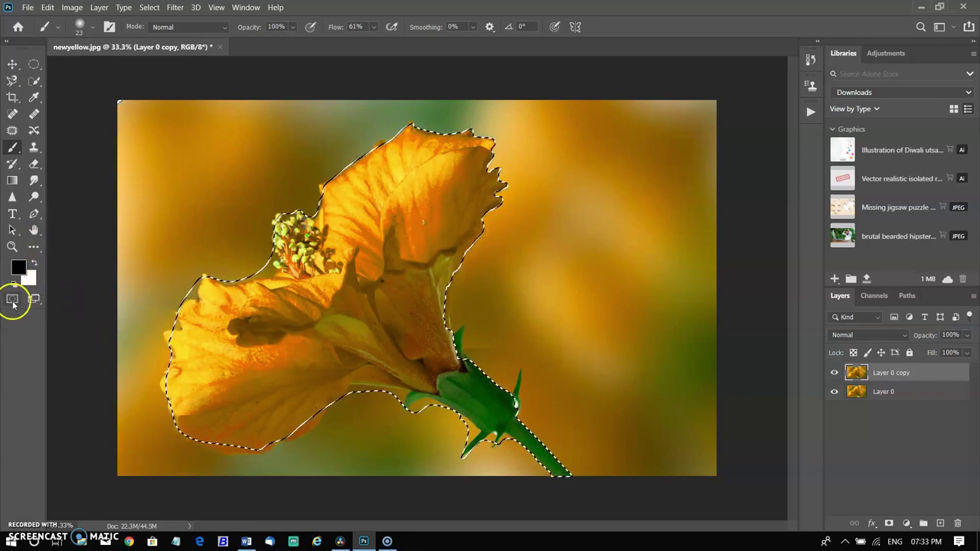
pyautogui.click(12, 299)
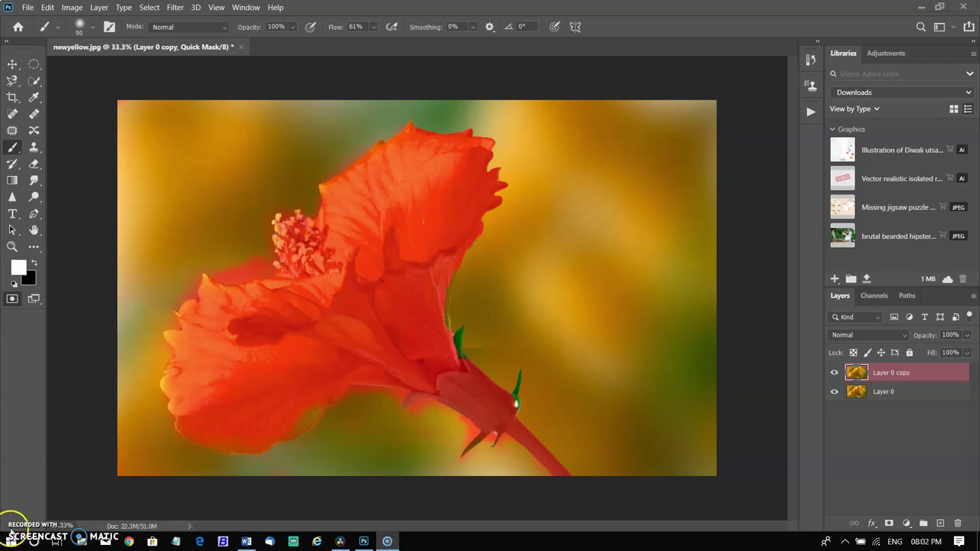
# Change the quick mask overlay colour to yellow (efc002) in the Quick Mask Options.
pyautogui.doubleClick(12, 298)
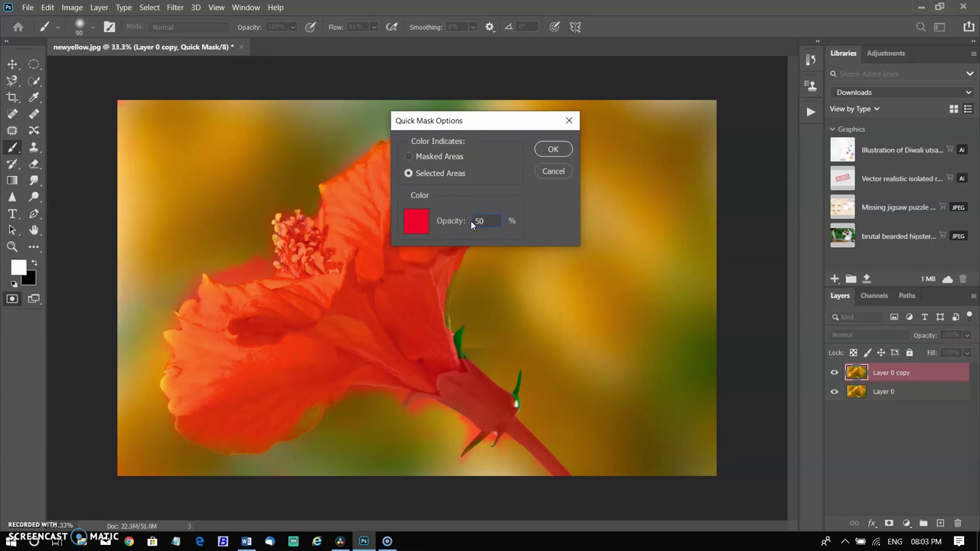
pyautogui.press('Escape')
pyautogui.doubleClick(12, 298)
pyautogui.click(416, 221)
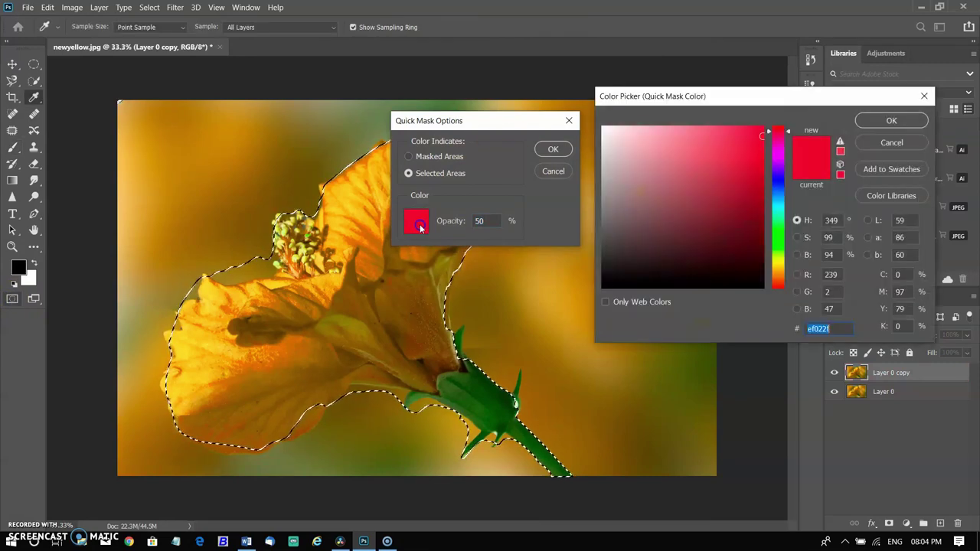
pyautogui.moveTo(778, 261); pyautogui.dragTo(777, 268)
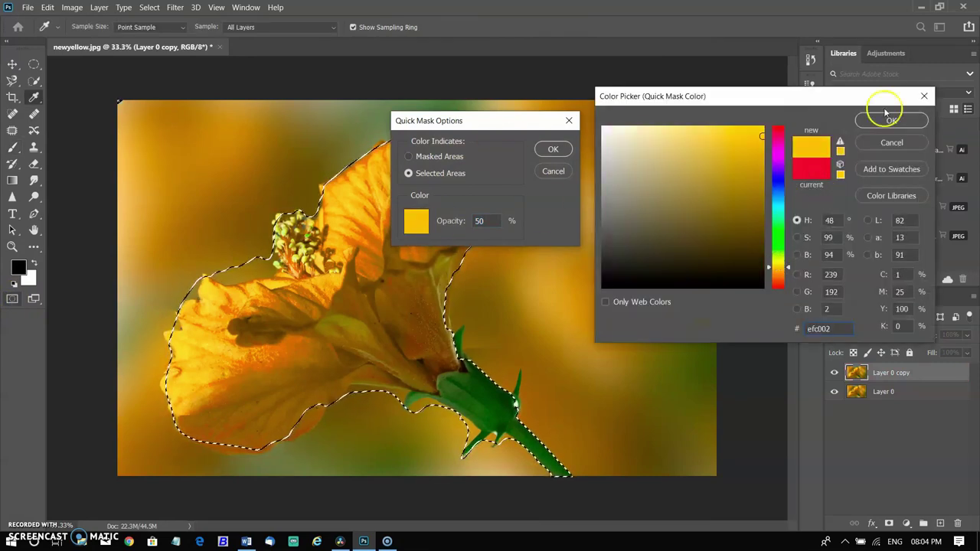
pyautogui.click(890, 123)
pyautogui.click(552, 148)
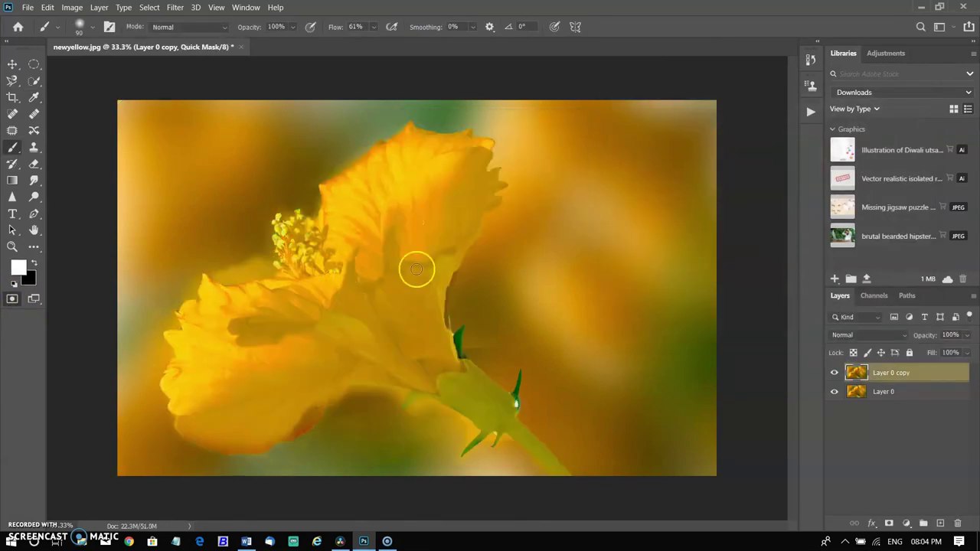
# Set the quick mask overlay colour back to red and show the mask over the flower.
pyautogui.doubleClick(12, 298)
pyautogui.click(416, 222)
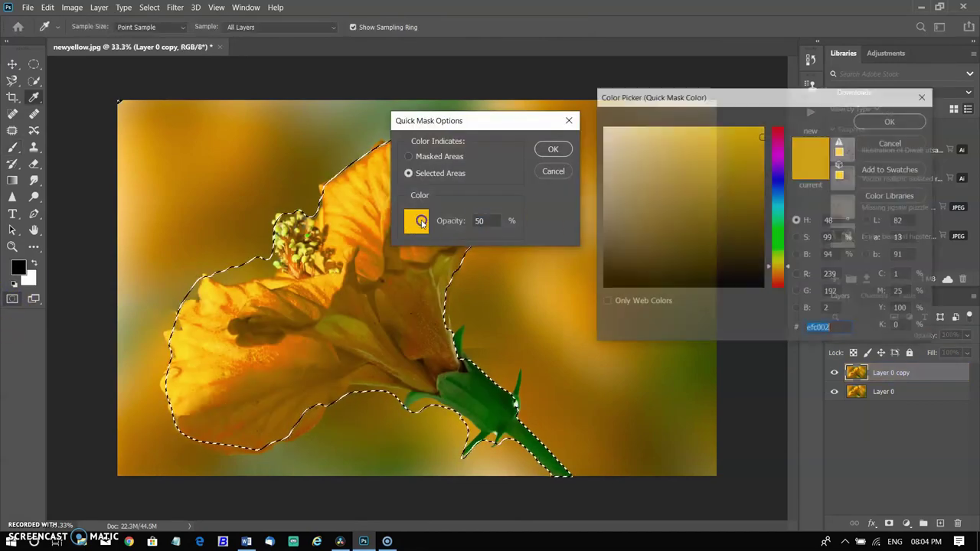
pyautogui.click(773, 130)
pyautogui.click(891, 120)
pyautogui.click(553, 149)
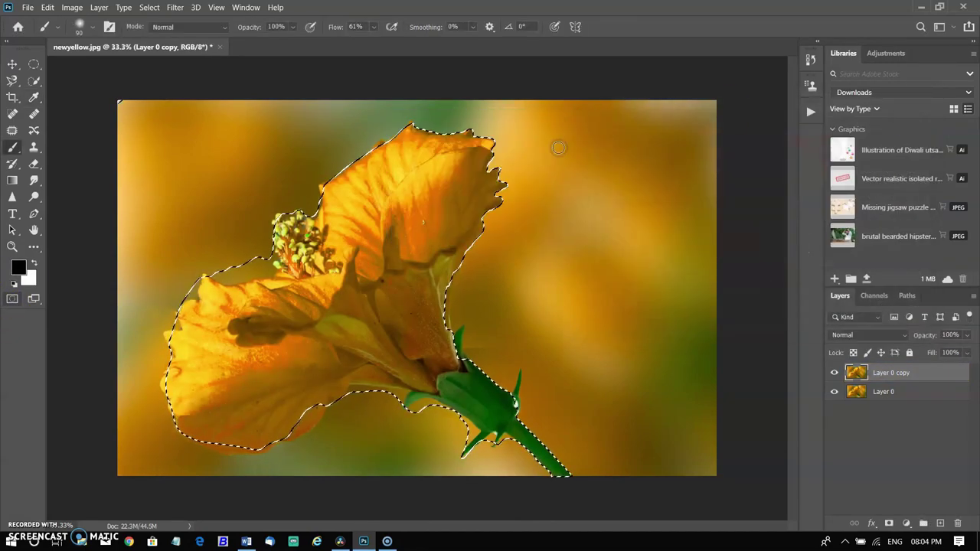
pyautogui.click(12, 298)
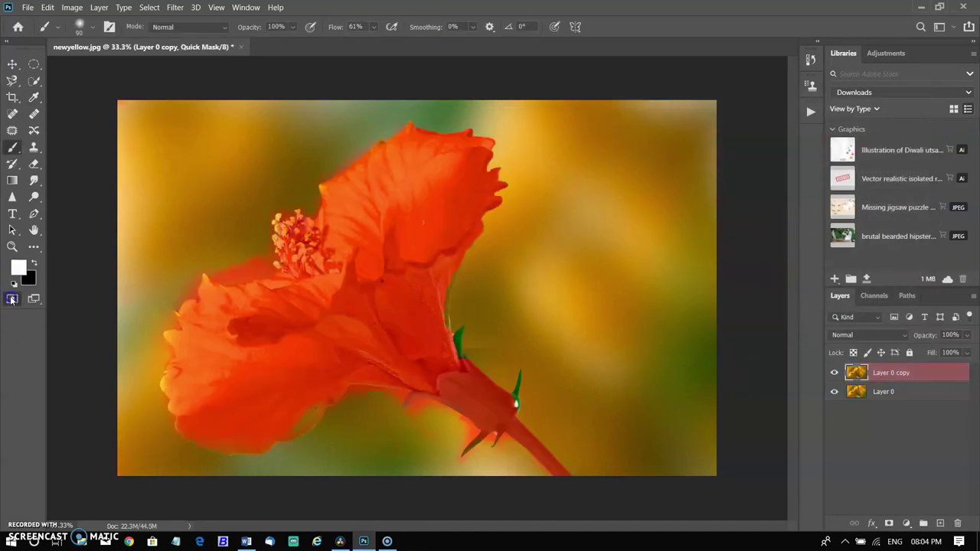
# Reset the colours to default black and white, and paint with the Brush to extend the quick mask along the flower's edges.
pyautogui.click(21, 518)
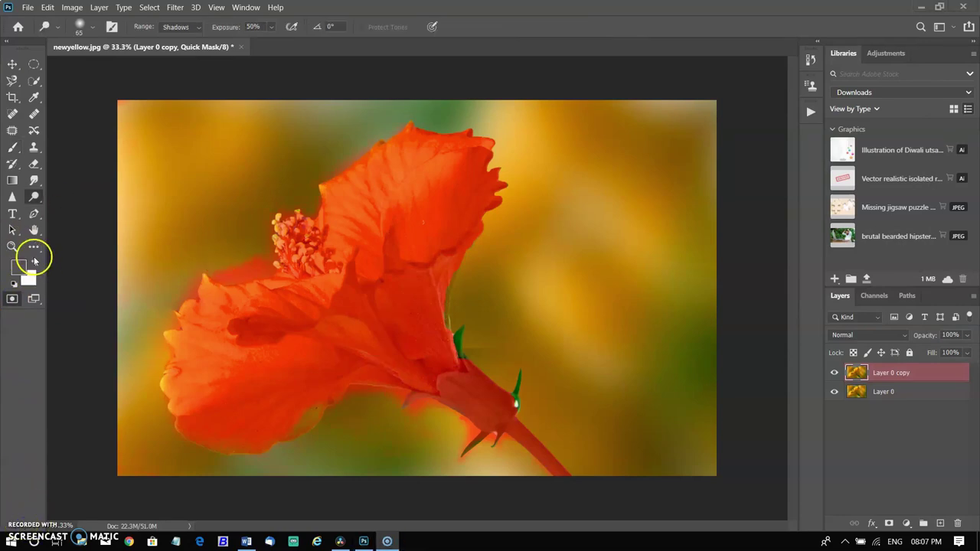
pyautogui.press('d')
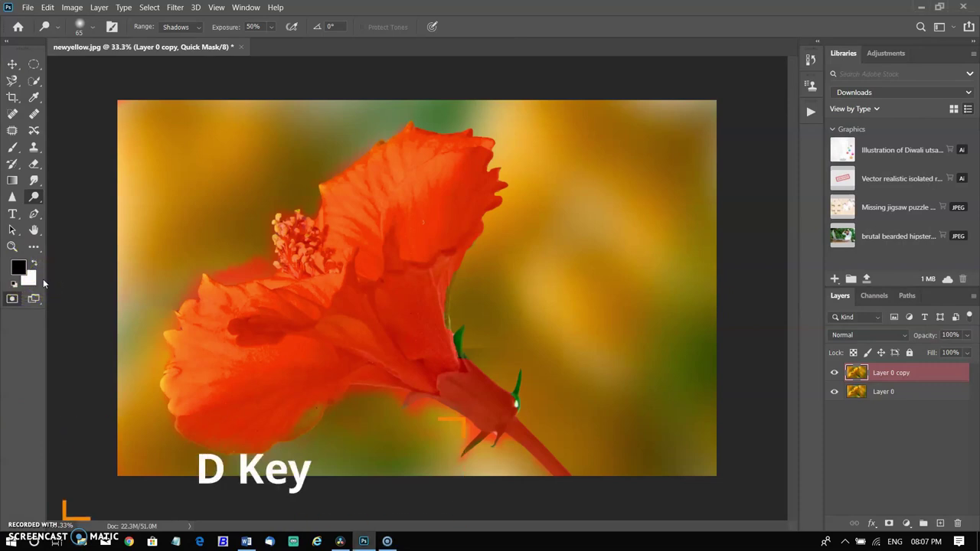
pyautogui.click(12, 147)
pyautogui.click(335, 164)
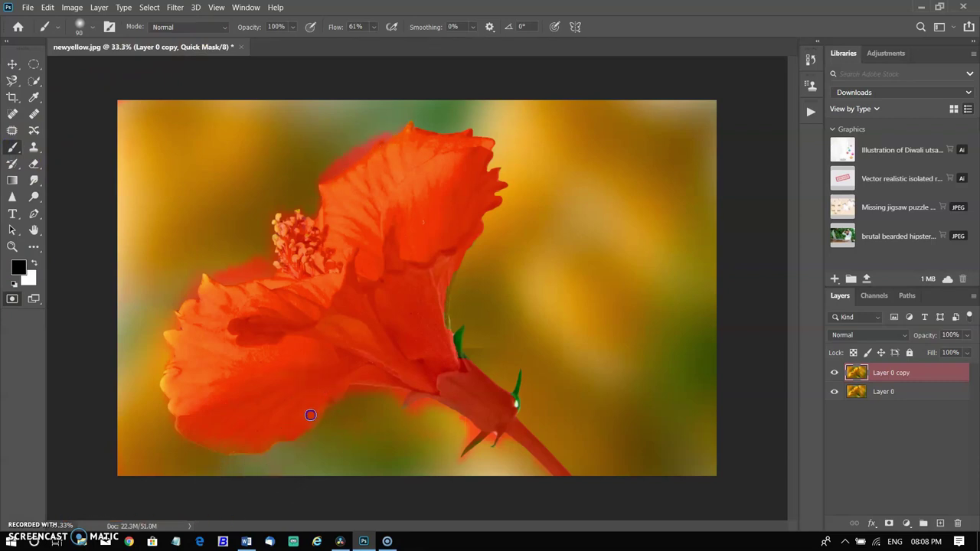
# Exit Quick Mask mode, and cut and paste the selected flower onto its own layer.
pyautogui.click(12, 299)
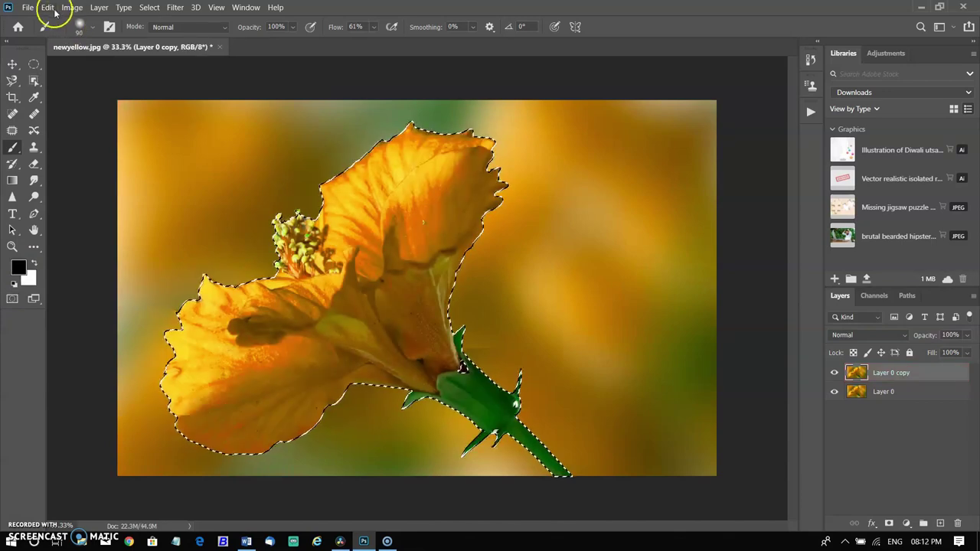
pyautogui.click(48, 7)
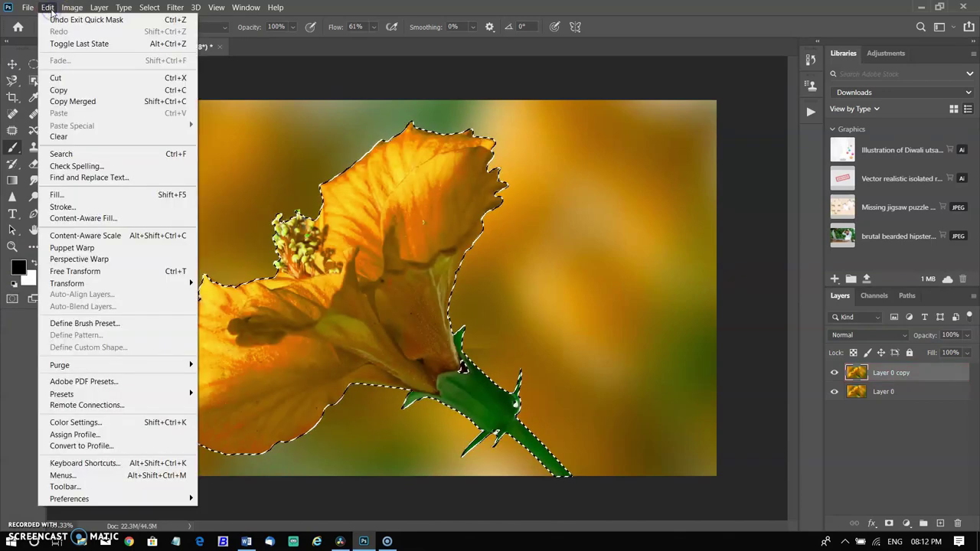
pyautogui.click(92, 78)
pyautogui.click(47, 7)
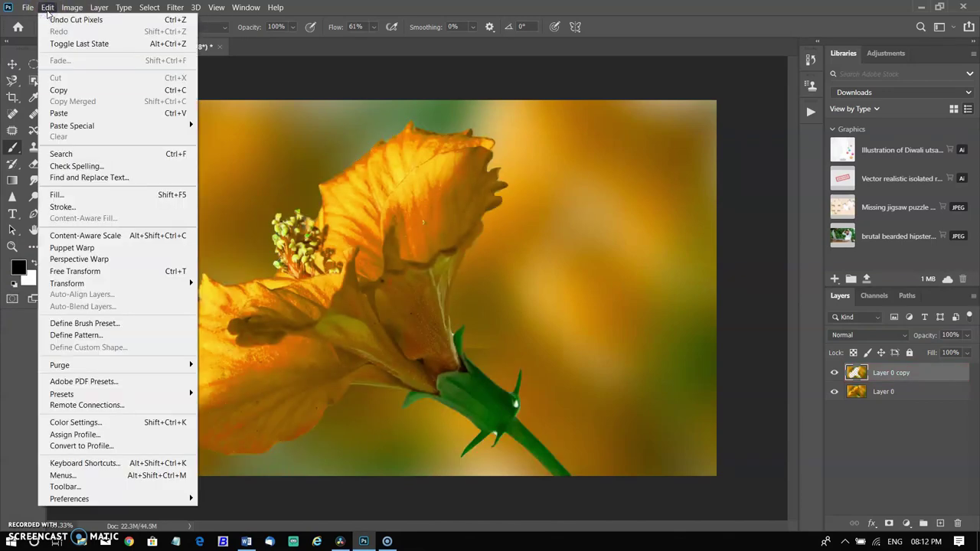
pyautogui.click(76, 113)
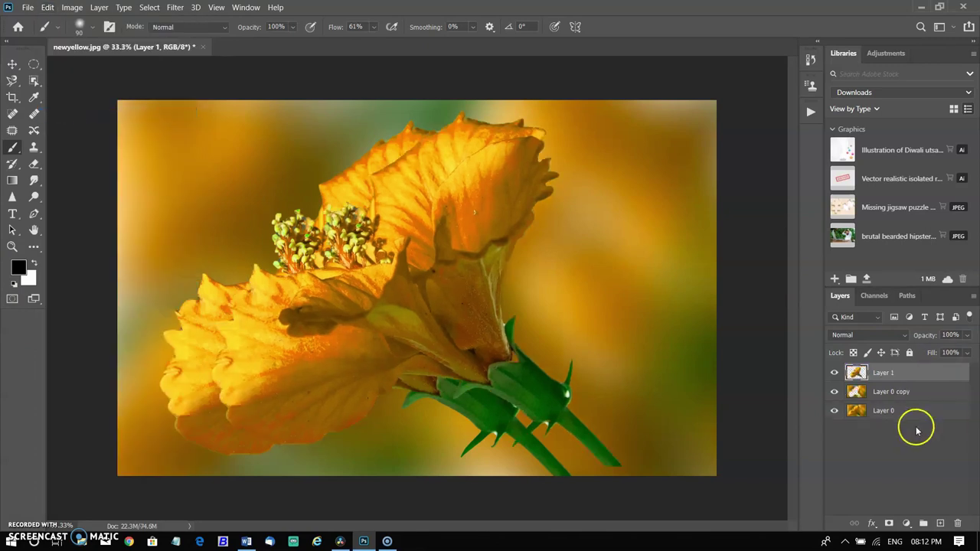
# Hide Layer 0 and Layer 0 copy, and reposition and resize the isolated flower on the transparent canvas.
pyautogui.click(833, 411)
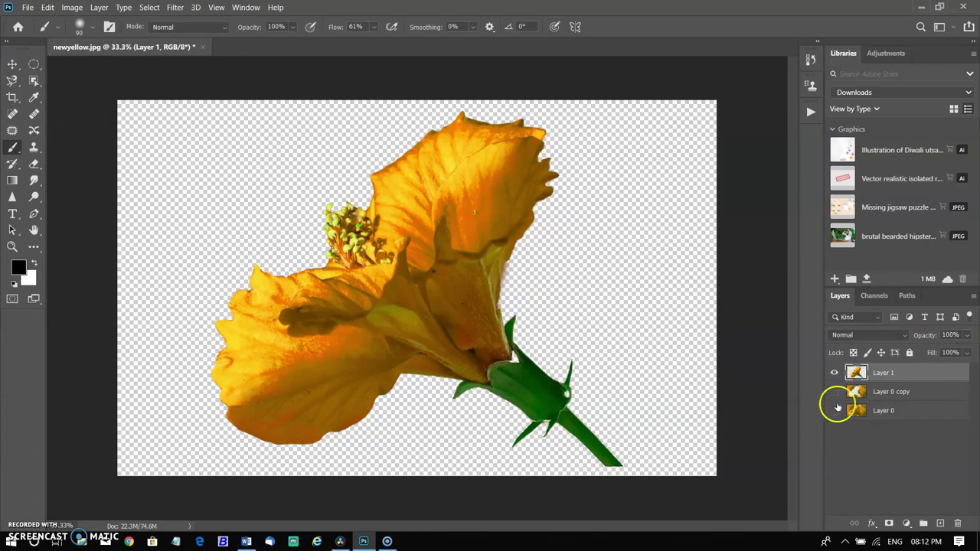
pyautogui.click(14, 65)
pyautogui.moveTo(437, 284)
pyautogui.mouseDown()
pyautogui.moveTo(431, 304)
pyautogui.moveTo(417, 297)
pyautogui.mouseUp()
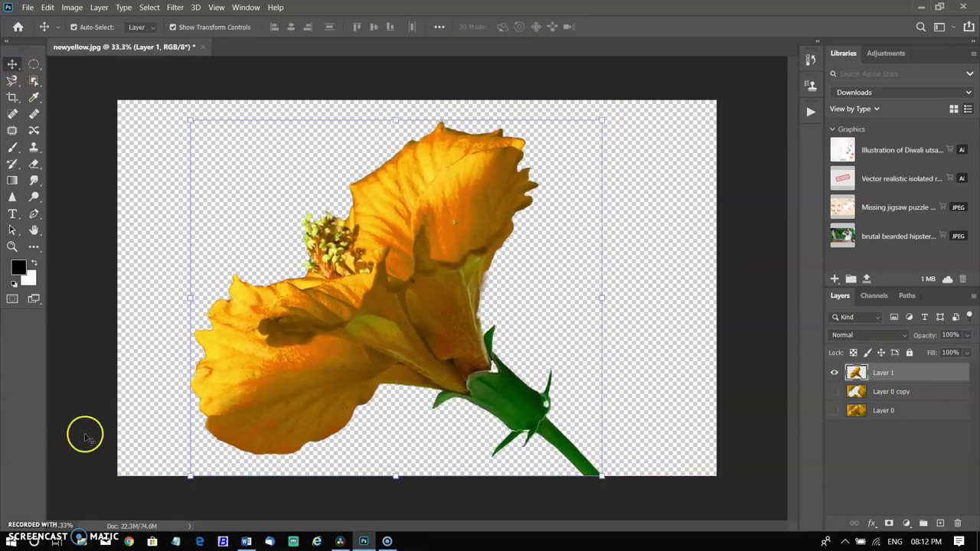
pyautogui.moveTo(190, 120); pyautogui.dragTo(269, 186)
pyautogui.moveTo(426, 297); pyautogui.dragTo(539, 298)
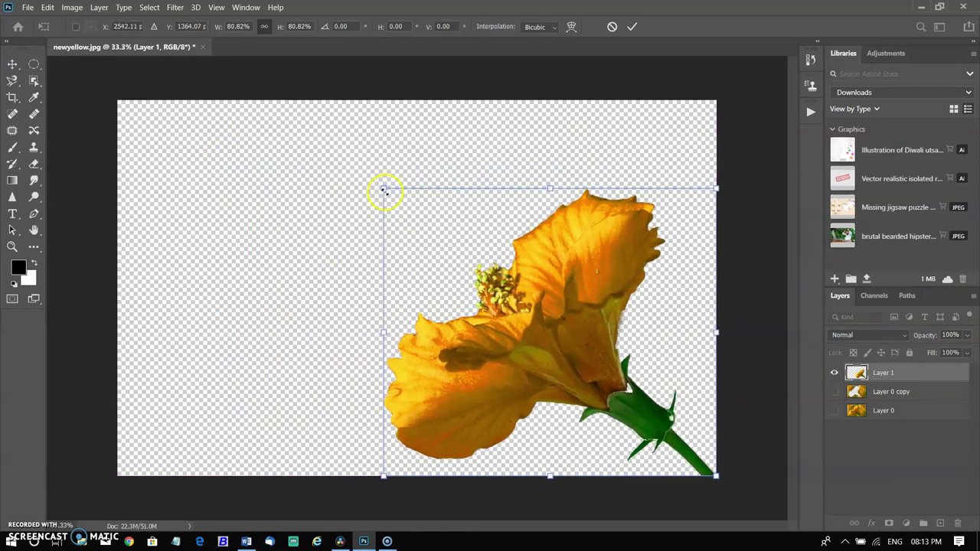
pyautogui.moveTo(384, 189); pyautogui.dragTo(249, 141)
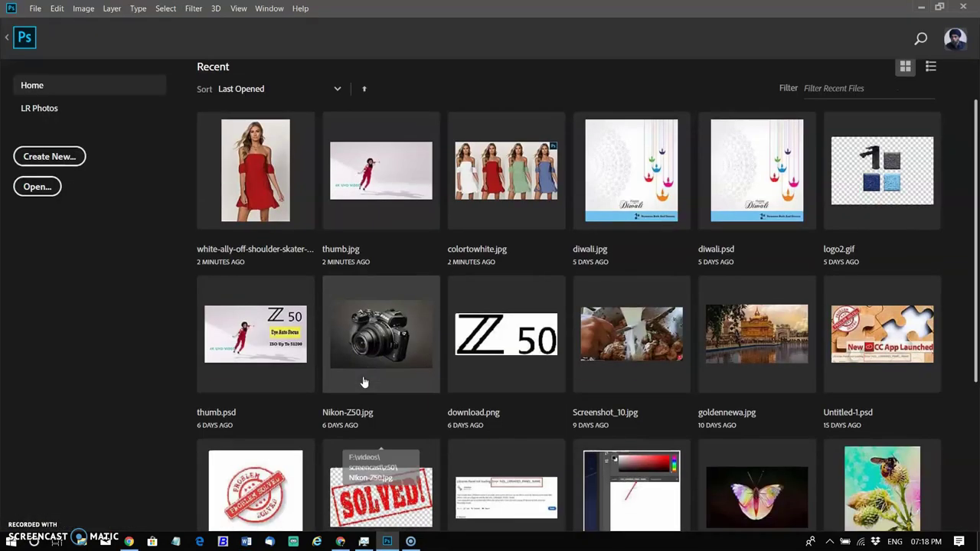
# Open colortowhite.jpg from the recent files.
pyautogui.scroll(-3, 362, 382)
pyautogui.scroll(3, 364, 381)
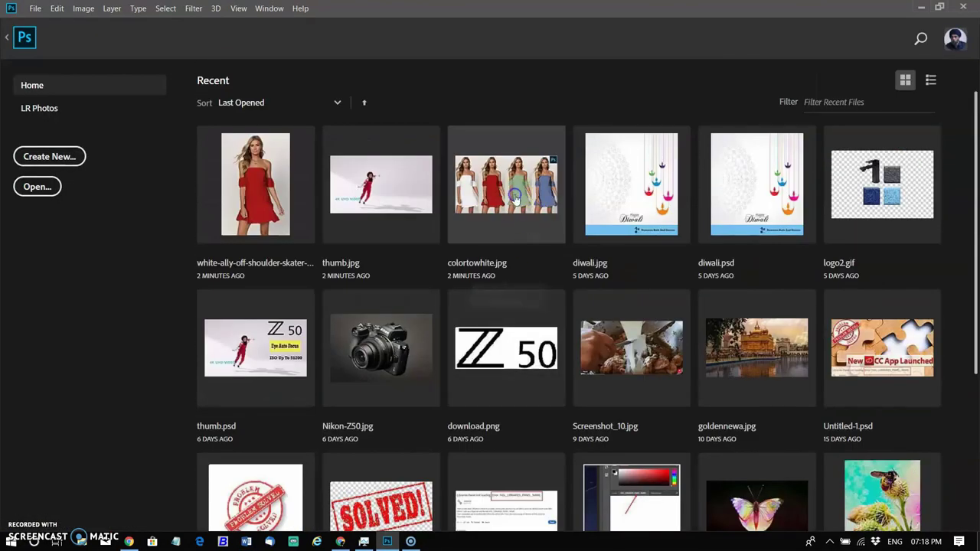
pyautogui.click(515, 197)
# Try selecting the woman in the white dress with the Quick Selection tool, subtracting the background around her, and deselect.
pyautogui.hotkey('shift', 'w')
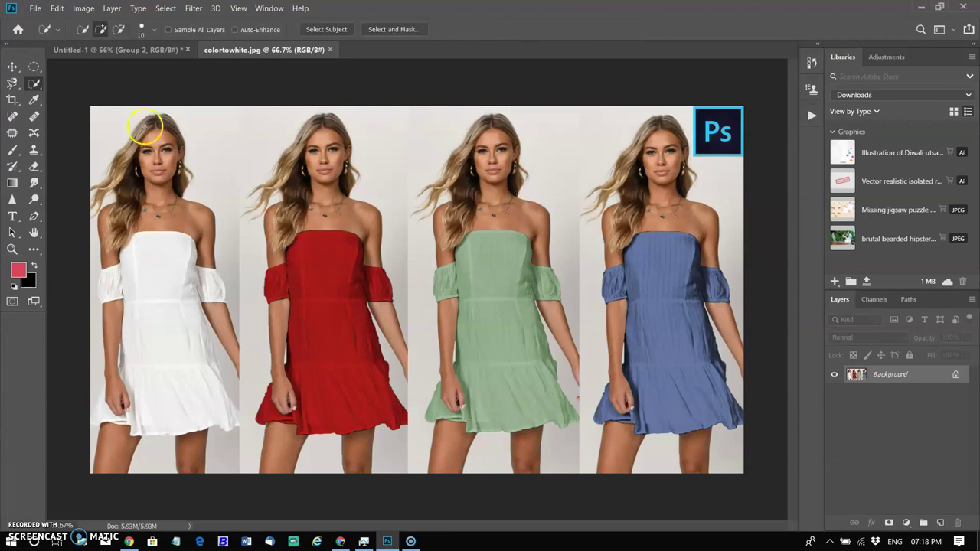
pyautogui.moveTo(148, 131)
pyautogui.mouseDown()
pyautogui.moveTo(175, 365)
pyautogui.moveTo(145, 214)
pyautogui.moveTo(148, 177)
pyautogui.mouseUp()
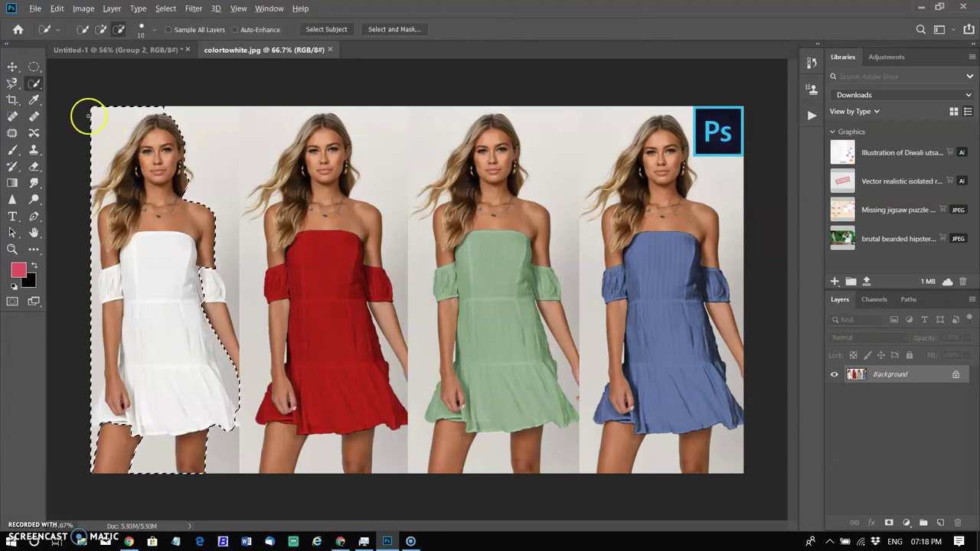
pyautogui.keyDown('alt'); pyautogui.moveTo(89, 115); pyautogui.dragTo(99, 244); pyautogui.keyUp('alt')
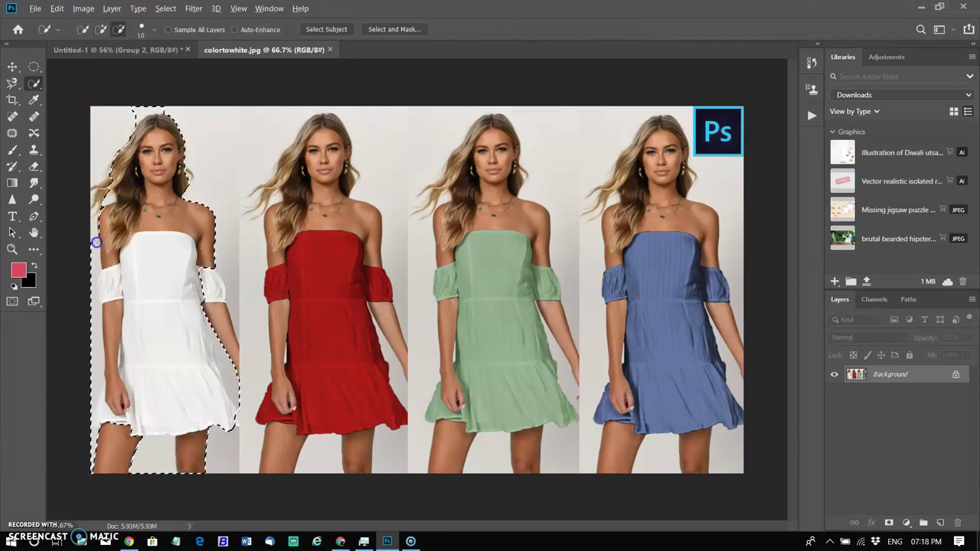
pyautogui.keyDown('alt'); pyautogui.click(119, 283); pyautogui.keyUp('alt')
pyautogui.moveTo(120, 283)
pyautogui.mouseDown()
pyautogui.moveTo(112, 339)
pyautogui.moveTo(131, 344)
pyautogui.moveTo(103, 428)
pyautogui.mouseUp()
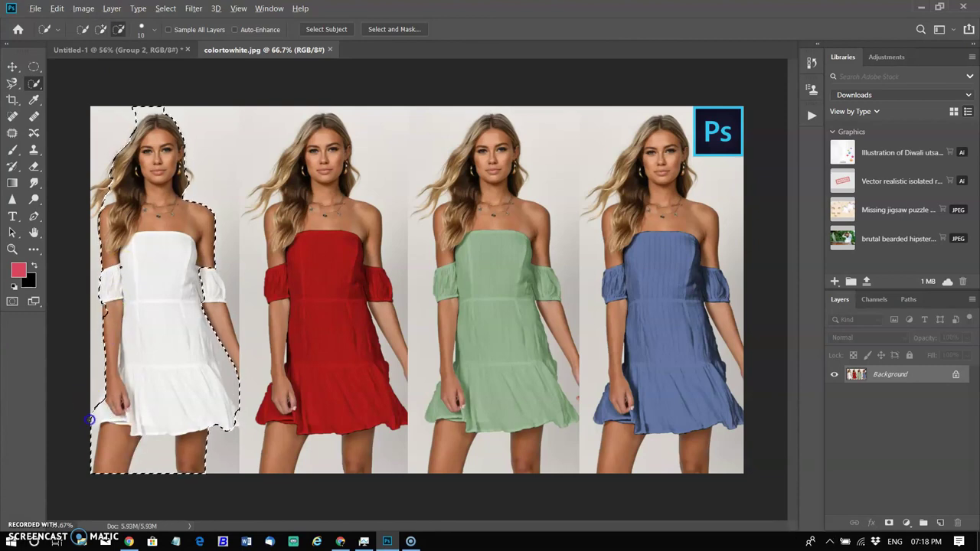
pyautogui.press('alt')
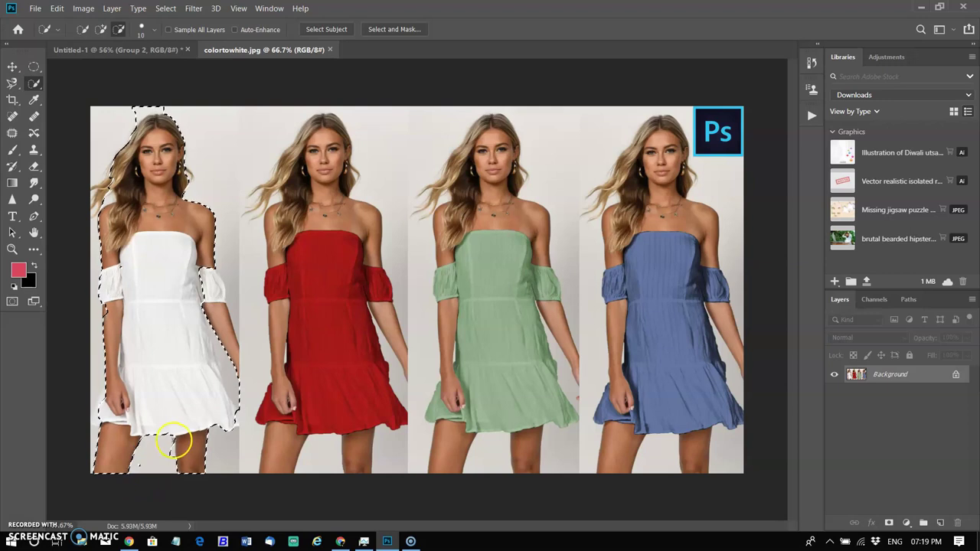
pyautogui.hotkey('ctrl', 'd')
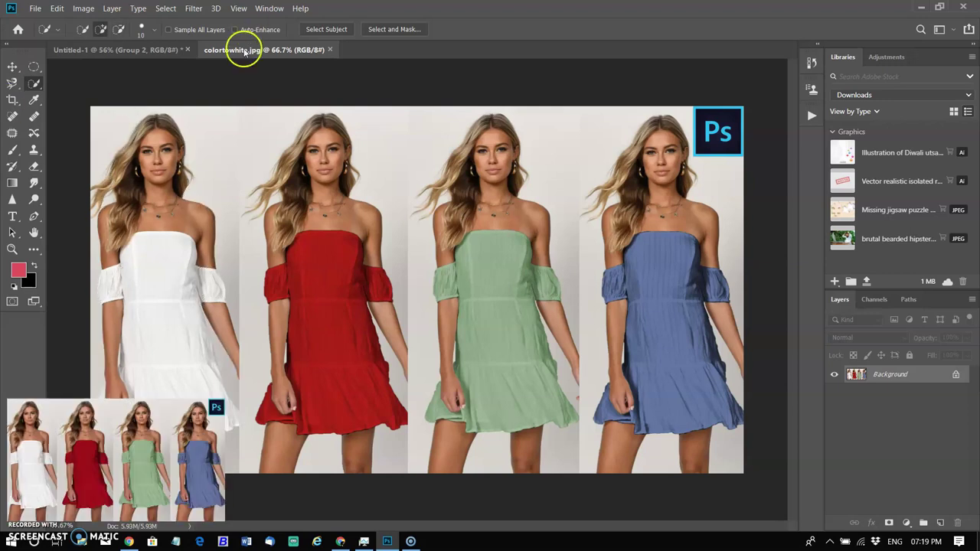
# Select the four women with Select Subject and display the selection as a red overlay in Quick Mask mode.
pyautogui.click(328, 29)
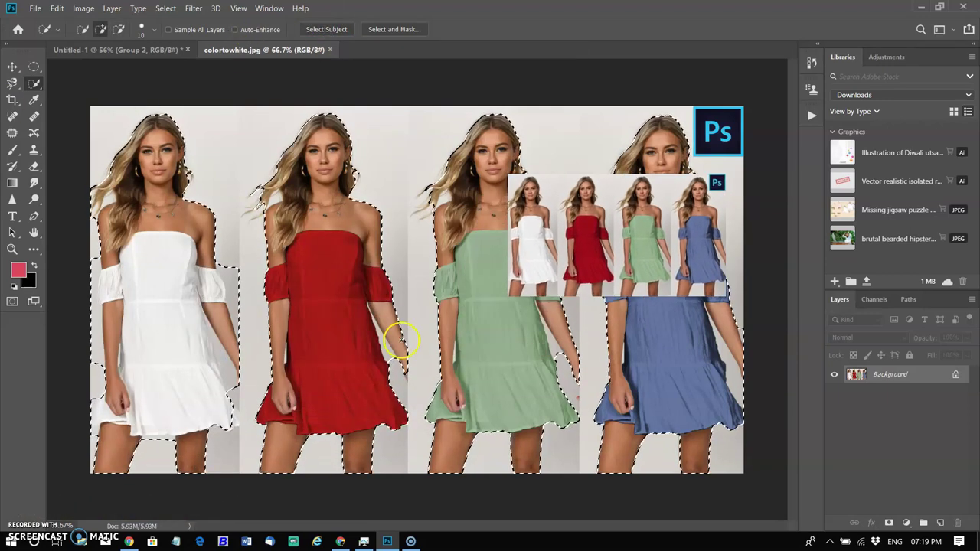
pyautogui.scroll(3, 372, 317)
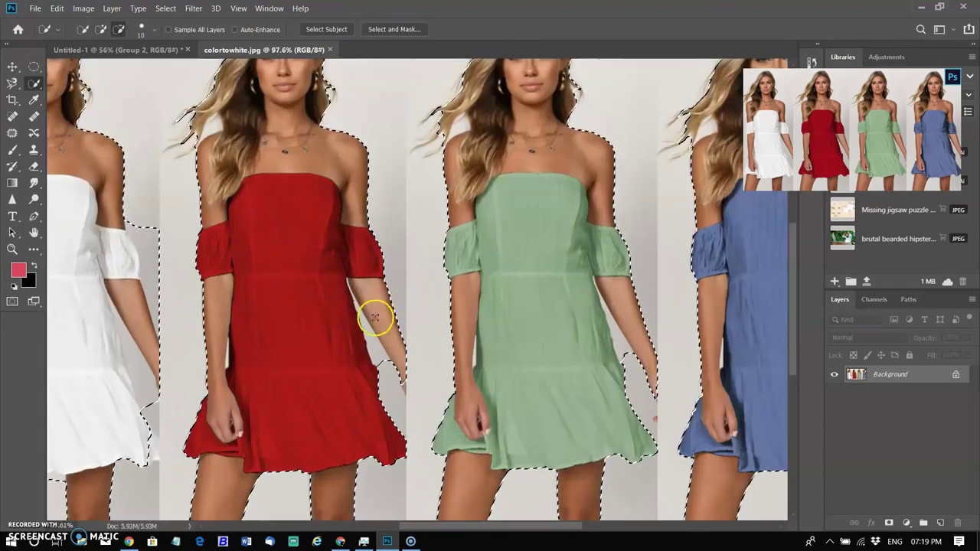
pyautogui.click(11, 300)
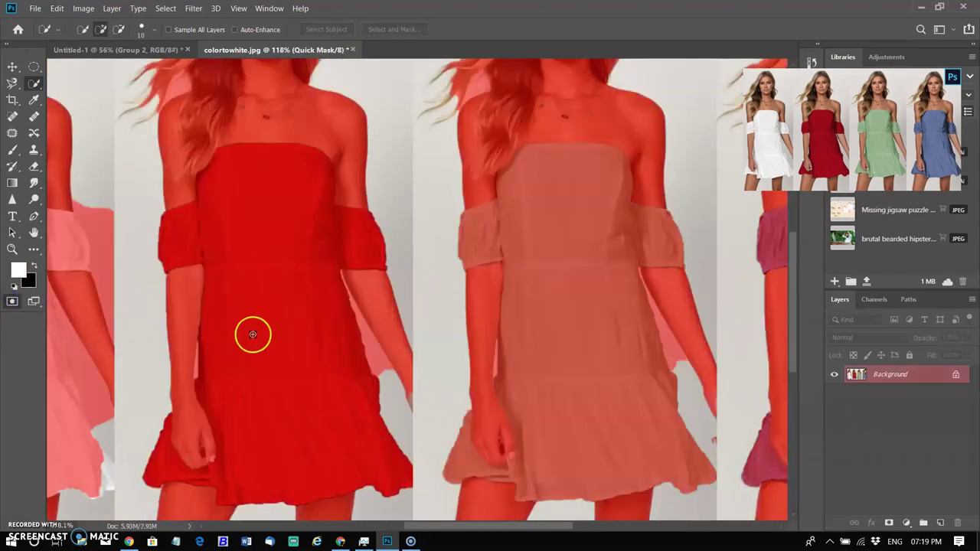
pyautogui.scroll(-5, 252, 334)
pyautogui.scroll(4, 253, 332)
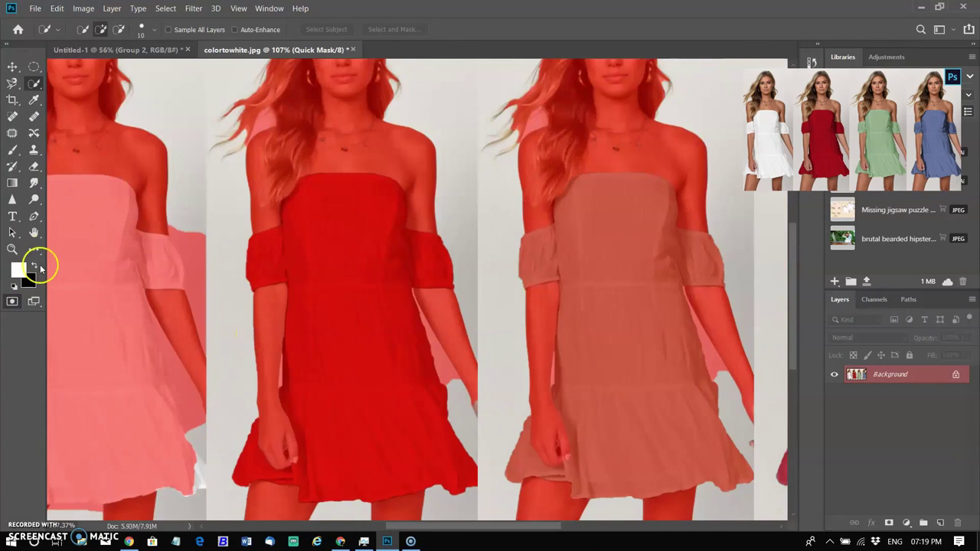
# Paint with a small white Brush to clear the mask between the red dress and the arm, toggling Quick Mask to check the selection.
pyautogui.click(12, 150)
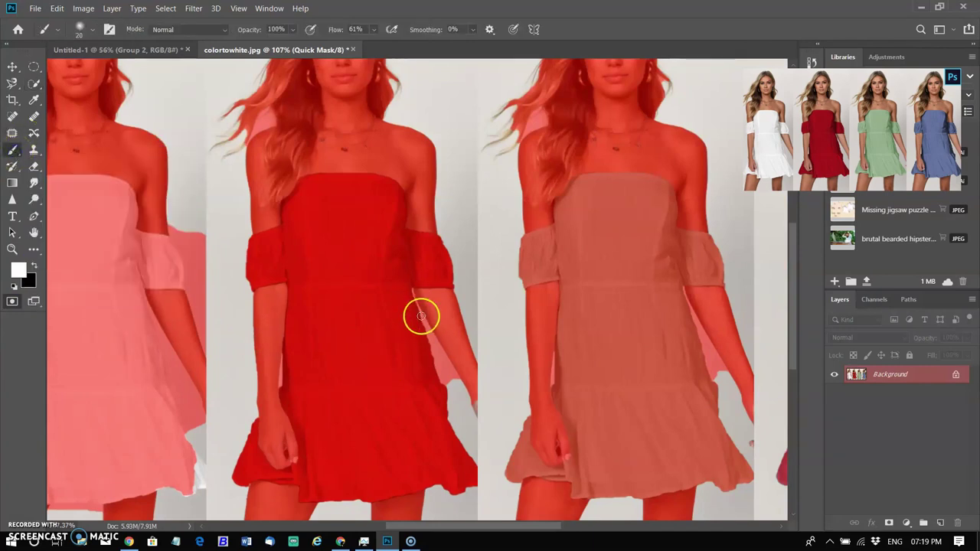
pyautogui.scroll(3, 421, 308)
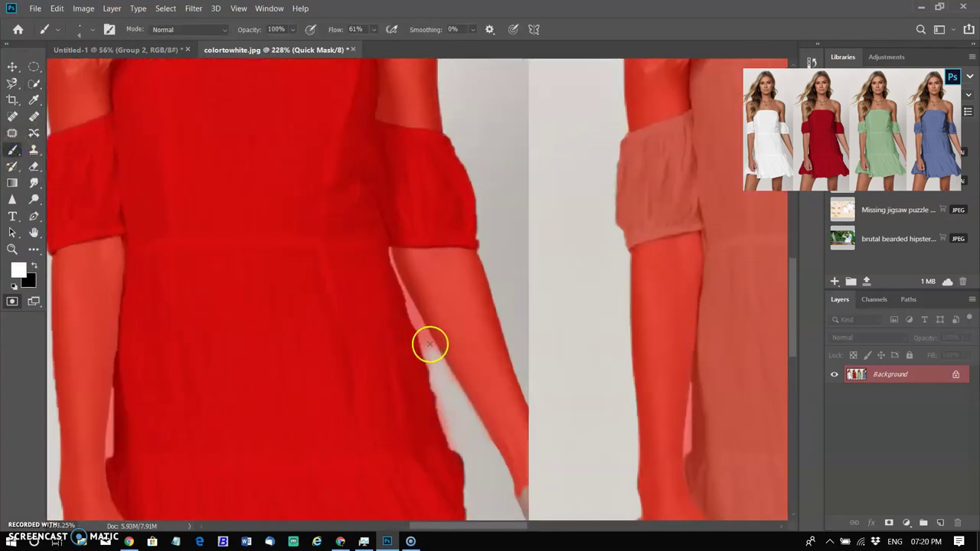
pyautogui.click(403, 298)
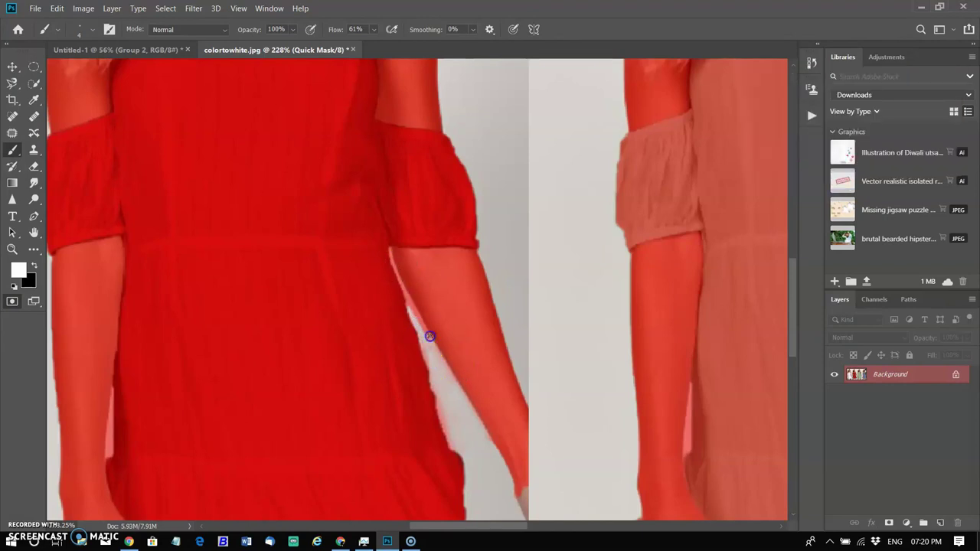
pyautogui.click(14, 301)
pyautogui.click(14, 301)
pyautogui.press('q')
pyautogui.press('q')
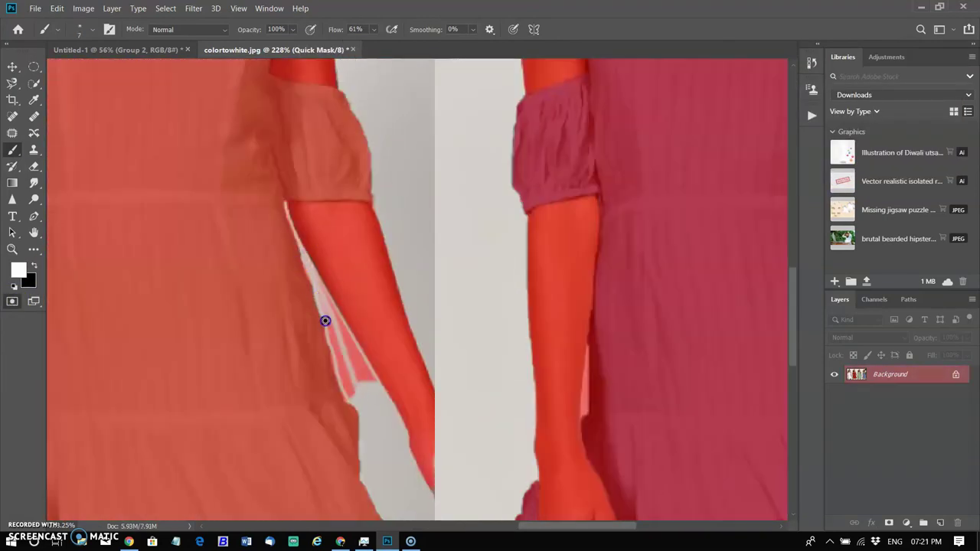
# Refine the quick mask in the gap between the green dress and the arm, and convert it back to a selection.
pyautogui.scroll(2, 329, 323)
pyautogui.press('q')
pyautogui.press('q')
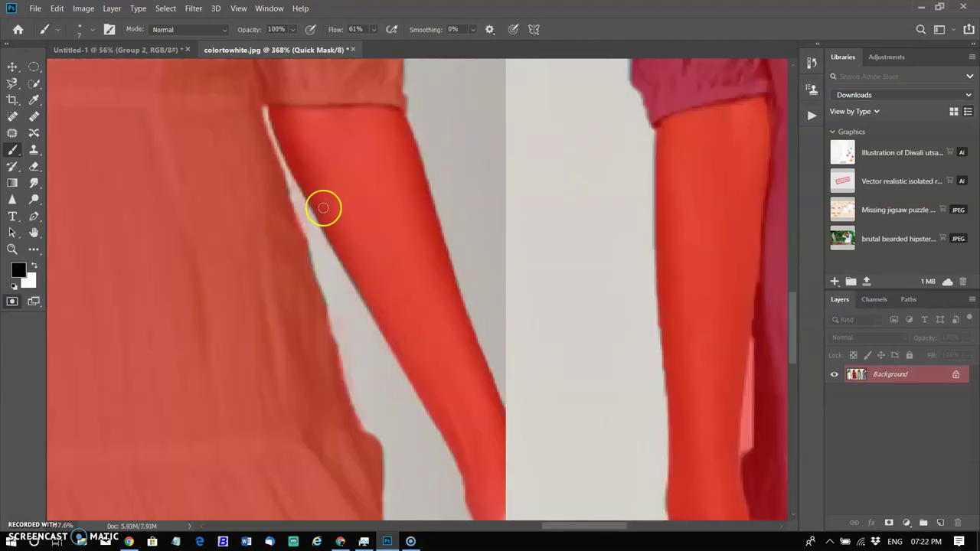
pyautogui.scroll(1, 321, 214)
pyautogui.click(12, 301)
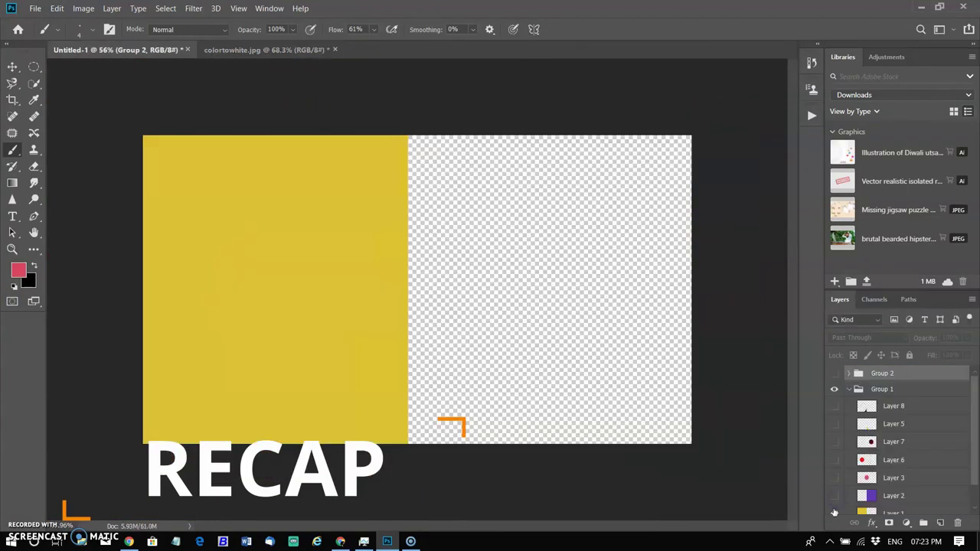
# Show Layers 2, 3, 6, 7, 5 and 8 in the Untitled-1 document, and switch back to colortowhite.jpg.
pyautogui.scroll(-1, 838, 508)
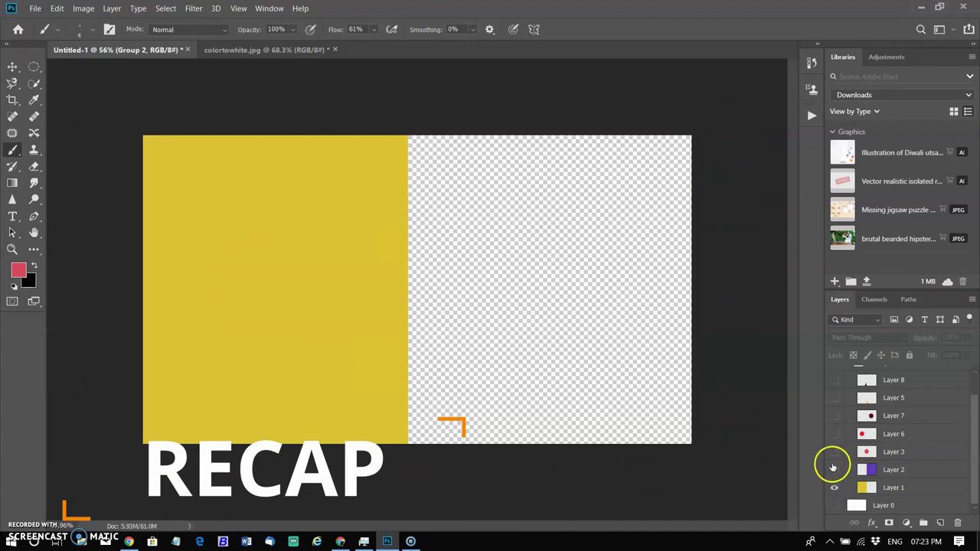
pyautogui.click(833, 469)
pyautogui.click(834, 452)
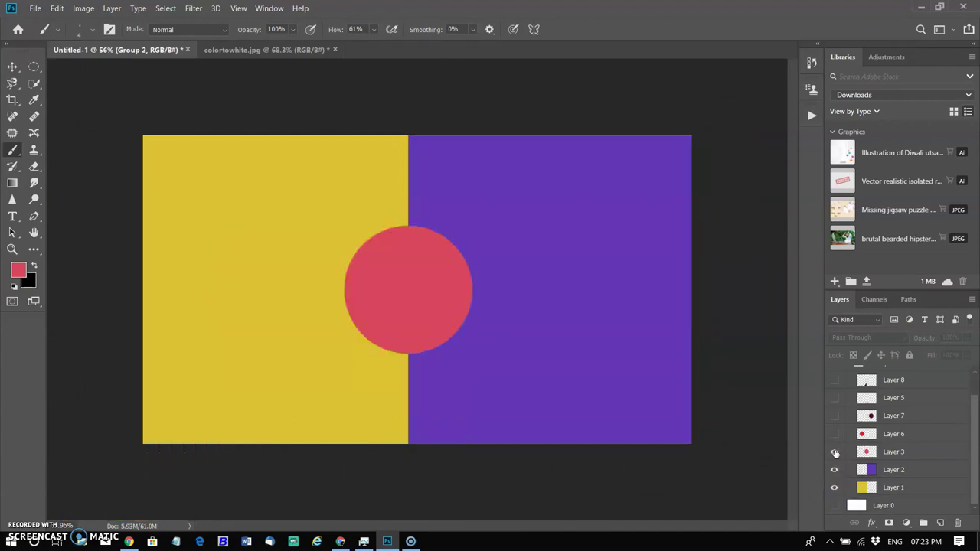
pyautogui.click(834, 434)
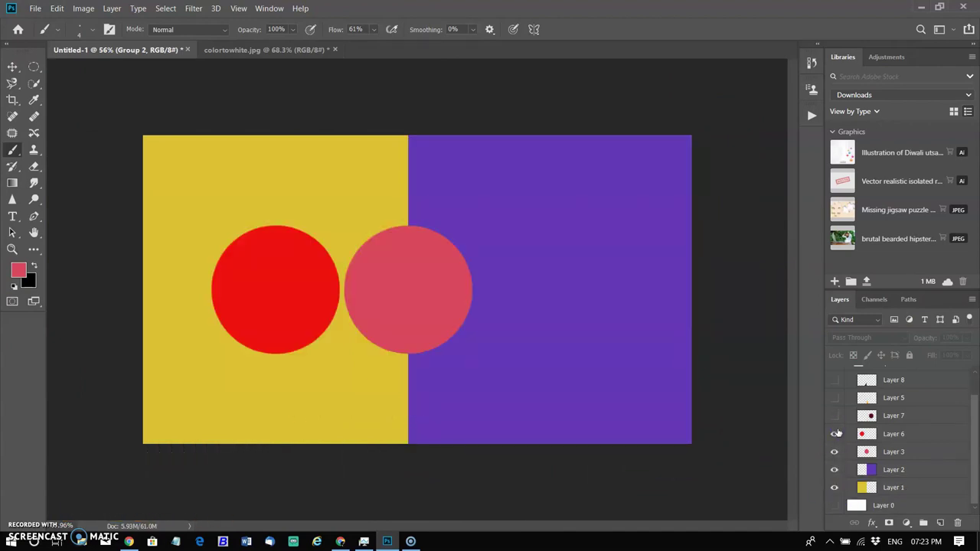
pyautogui.click(834, 415)
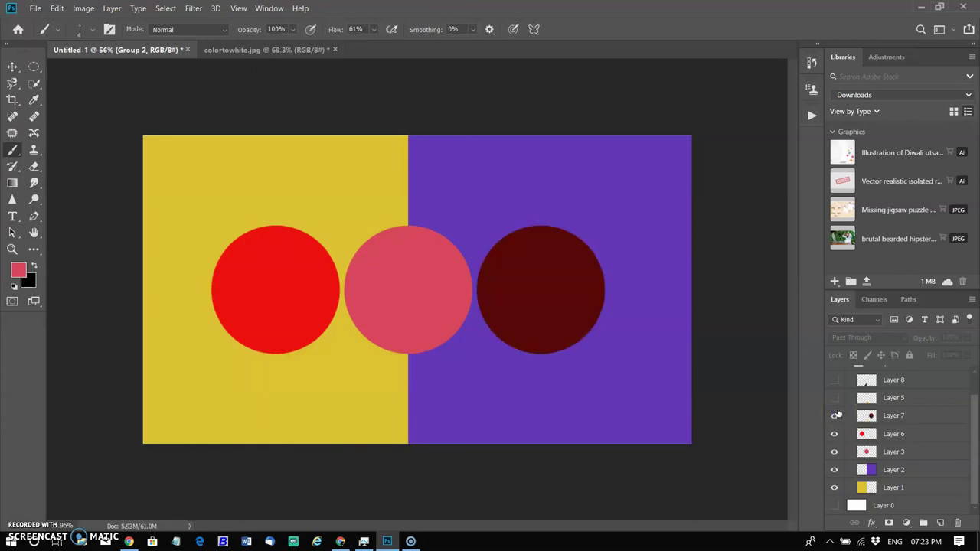
pyautogui.click(835, 398)
pyautogui.scroll(1, 836, 398)
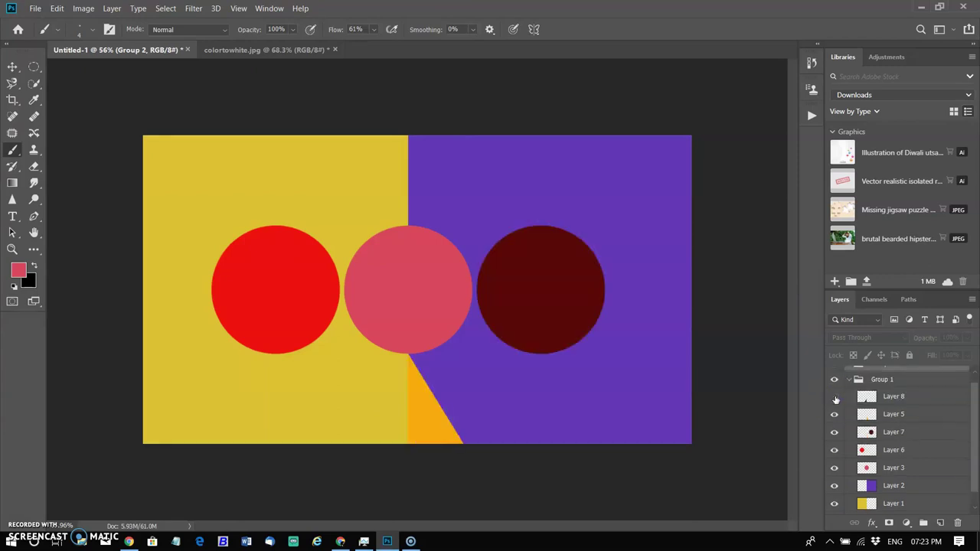
pyautogui.click(834, 397)
pyautogui.scroll(1, 842, 383)
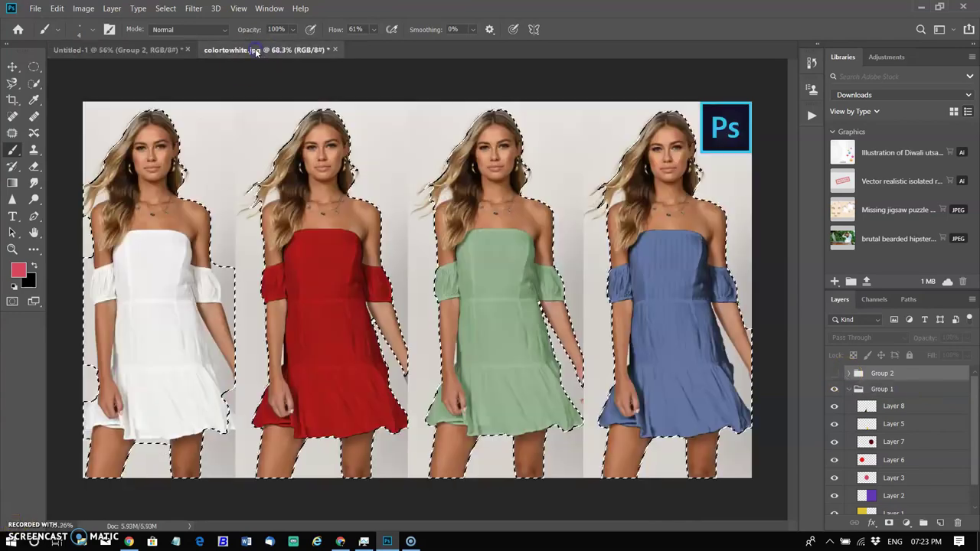
pyautogui.click(255, 50)
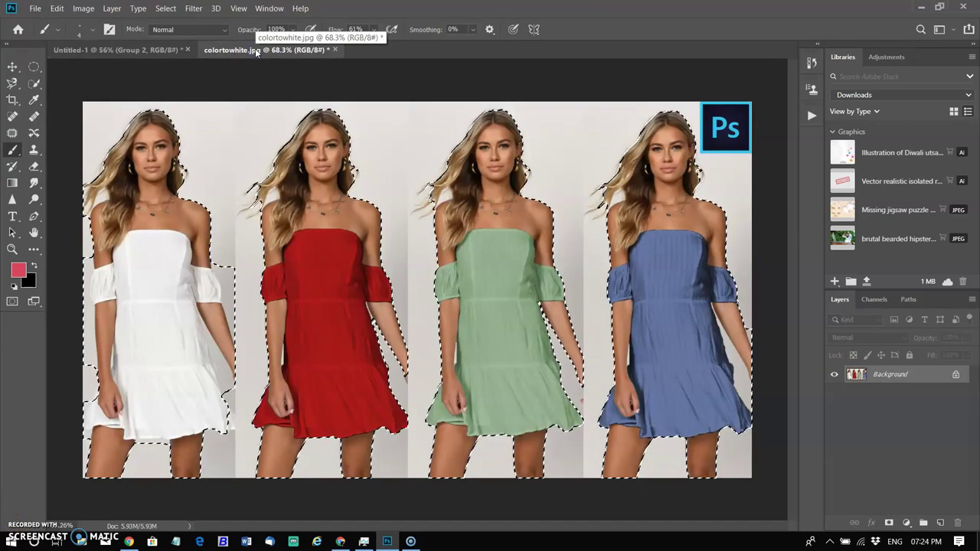